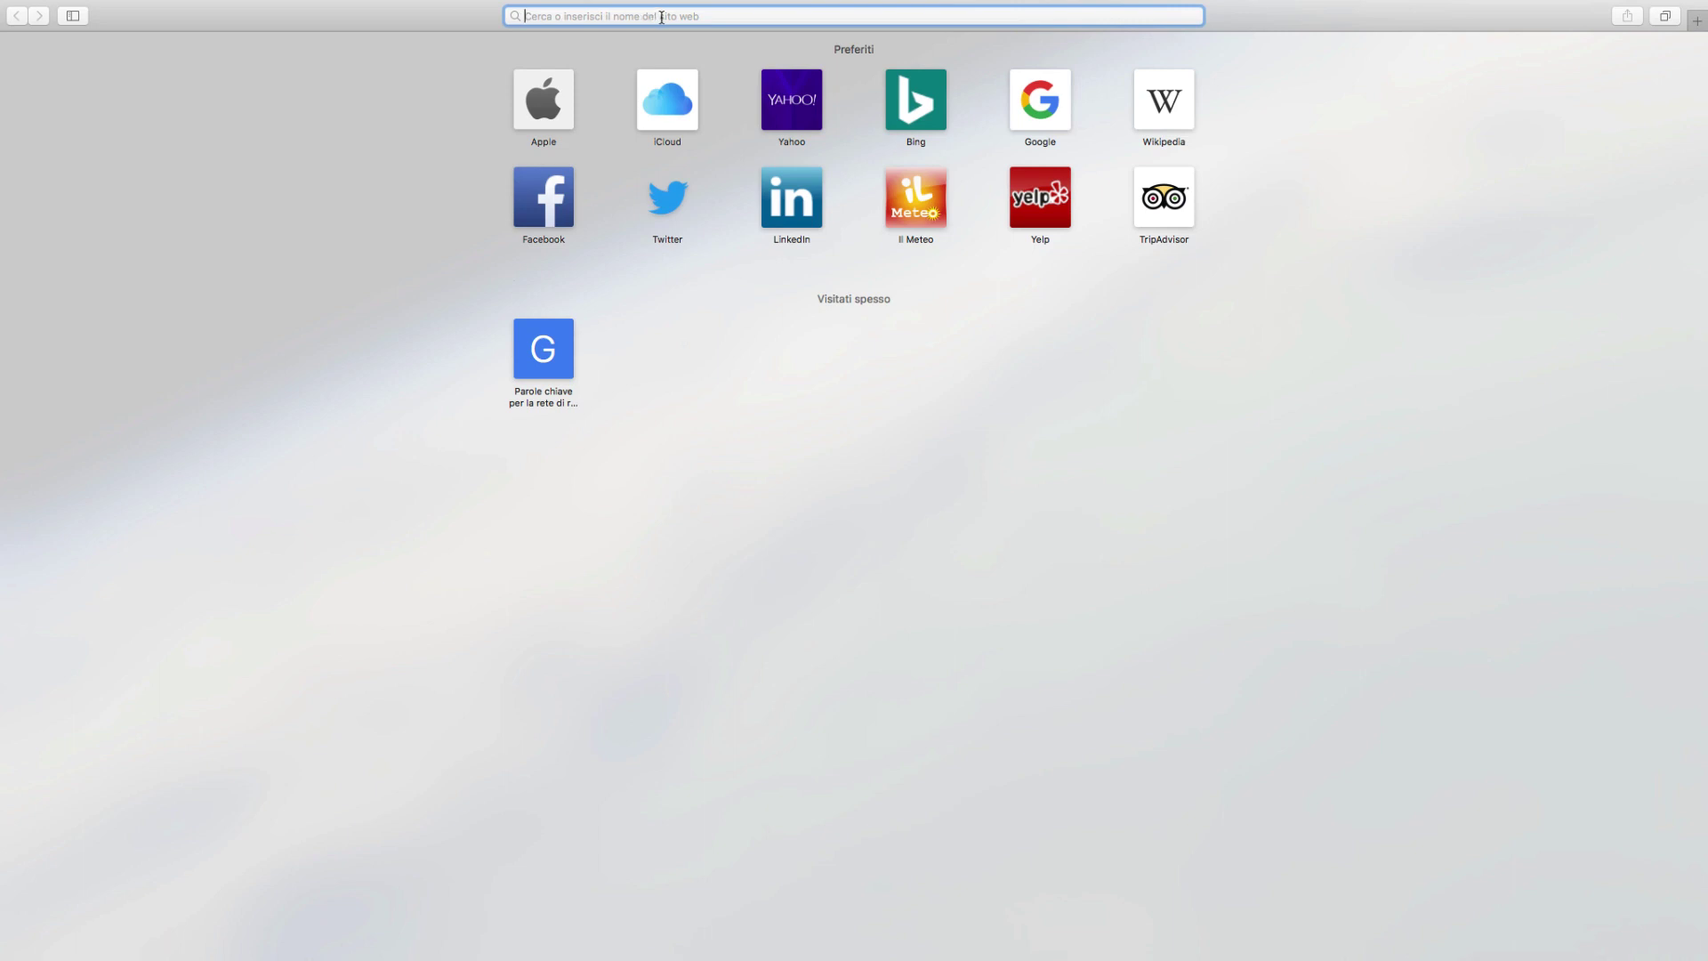
- Open the Business Manager site at business.facebook.com
text(bu)
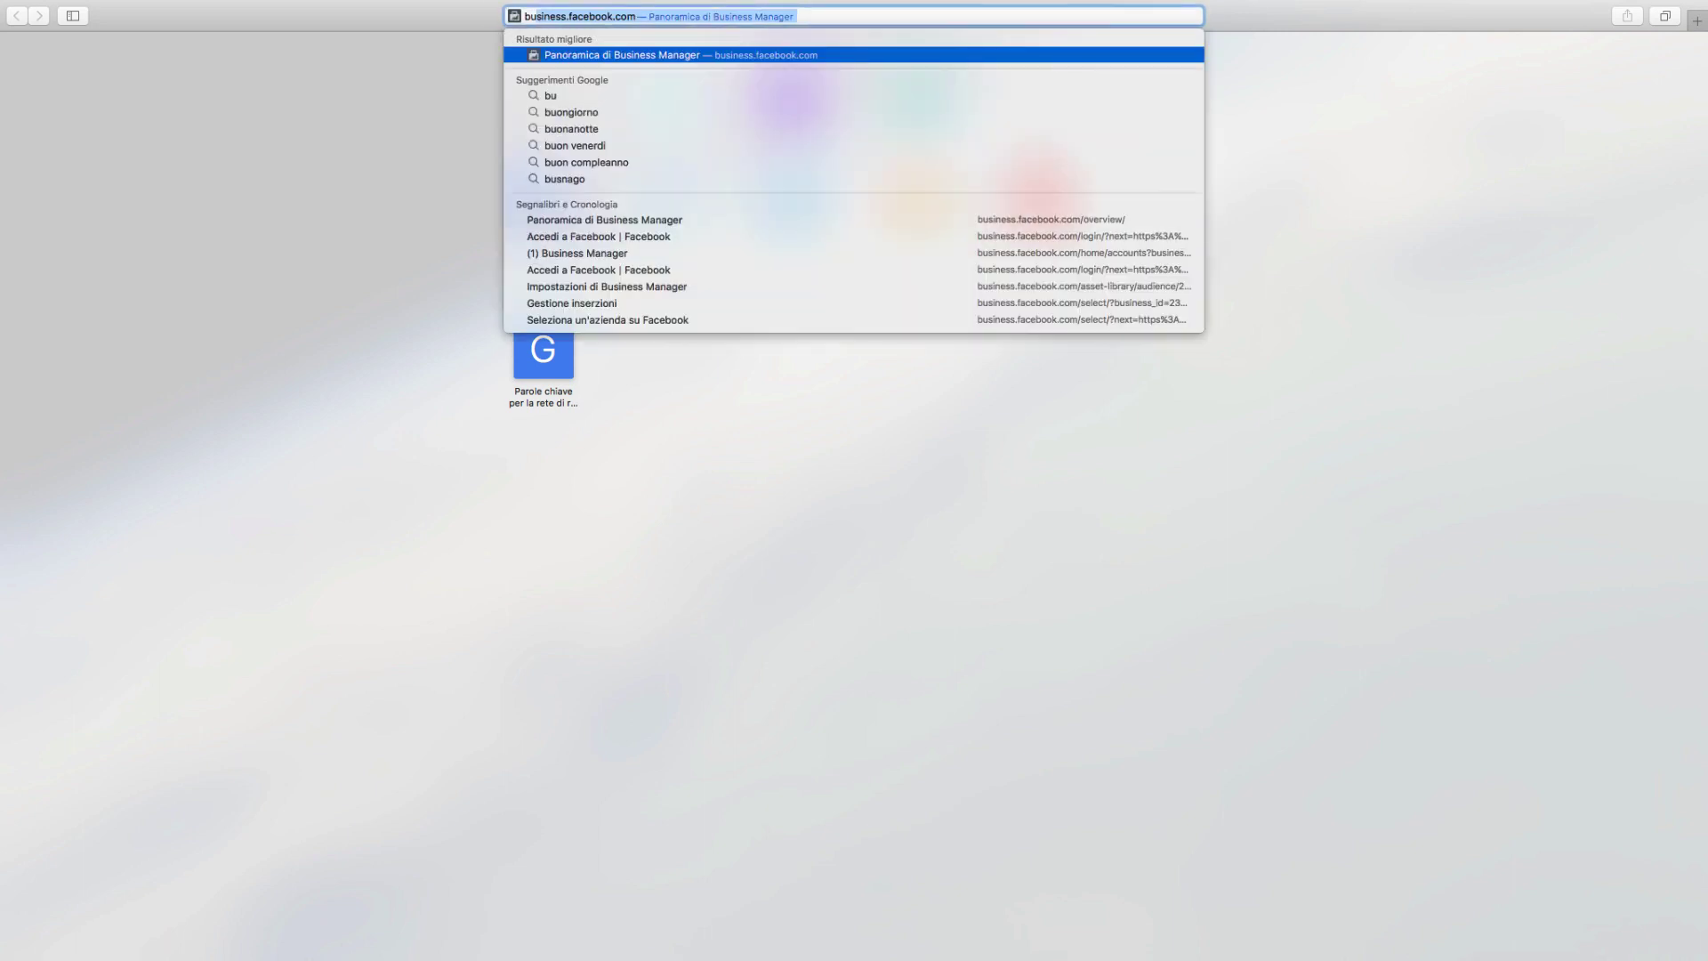
text(siness.)
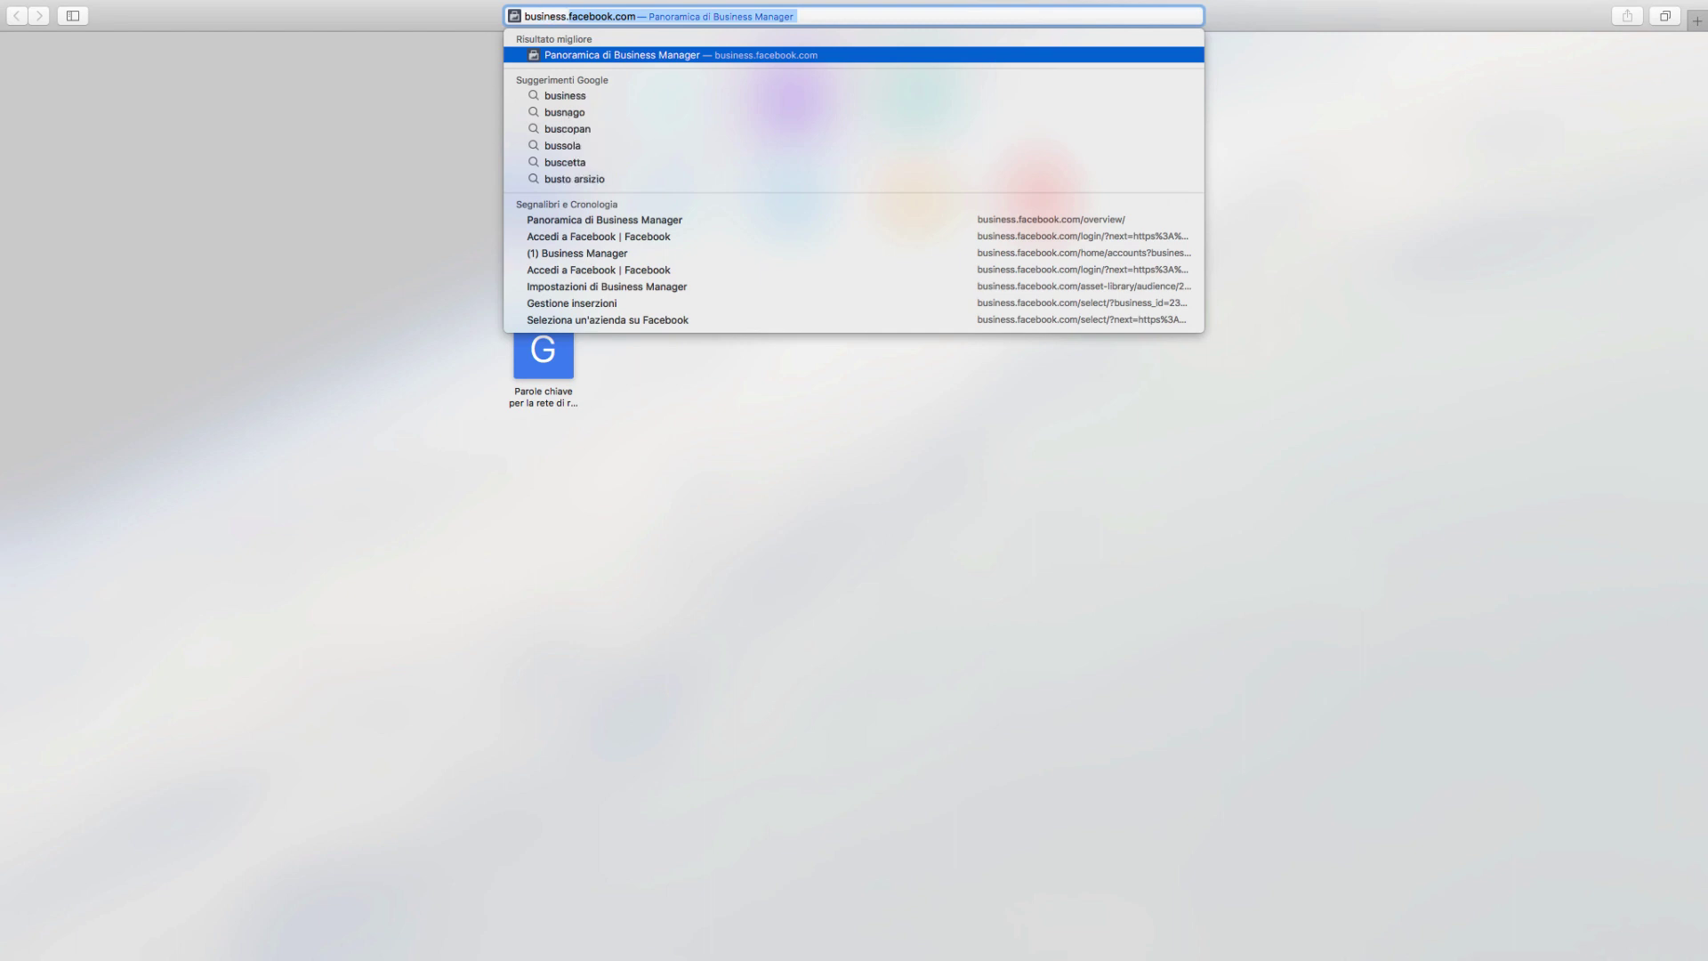
text(facebook)
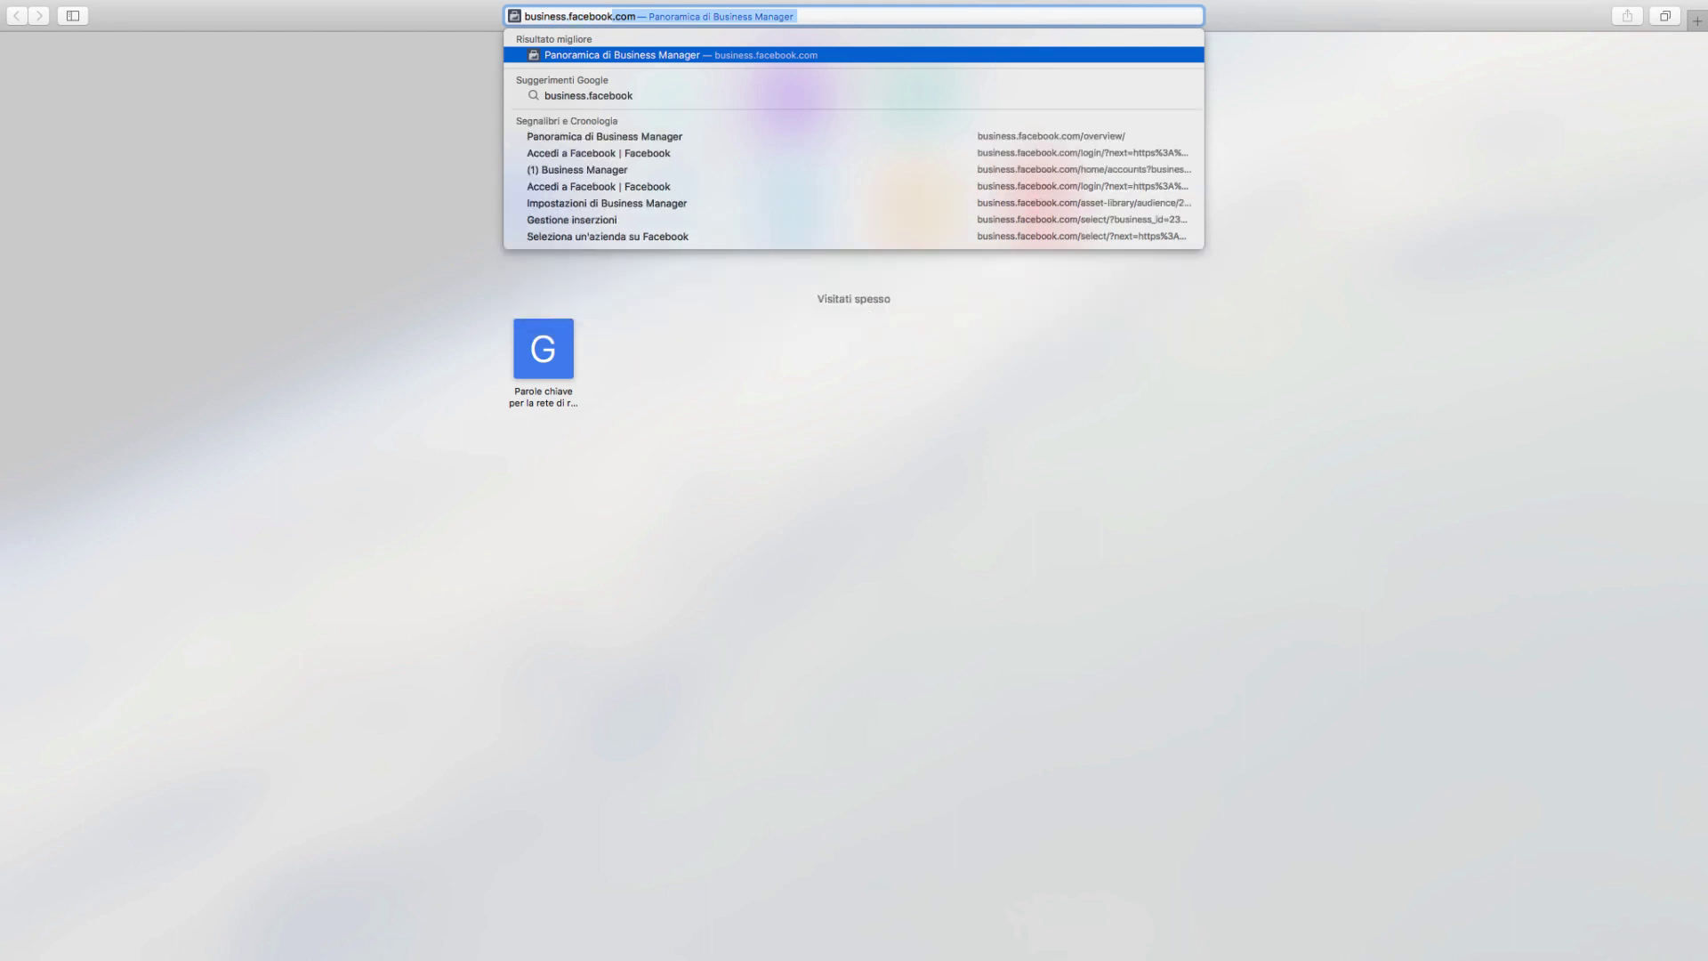
text(.com)
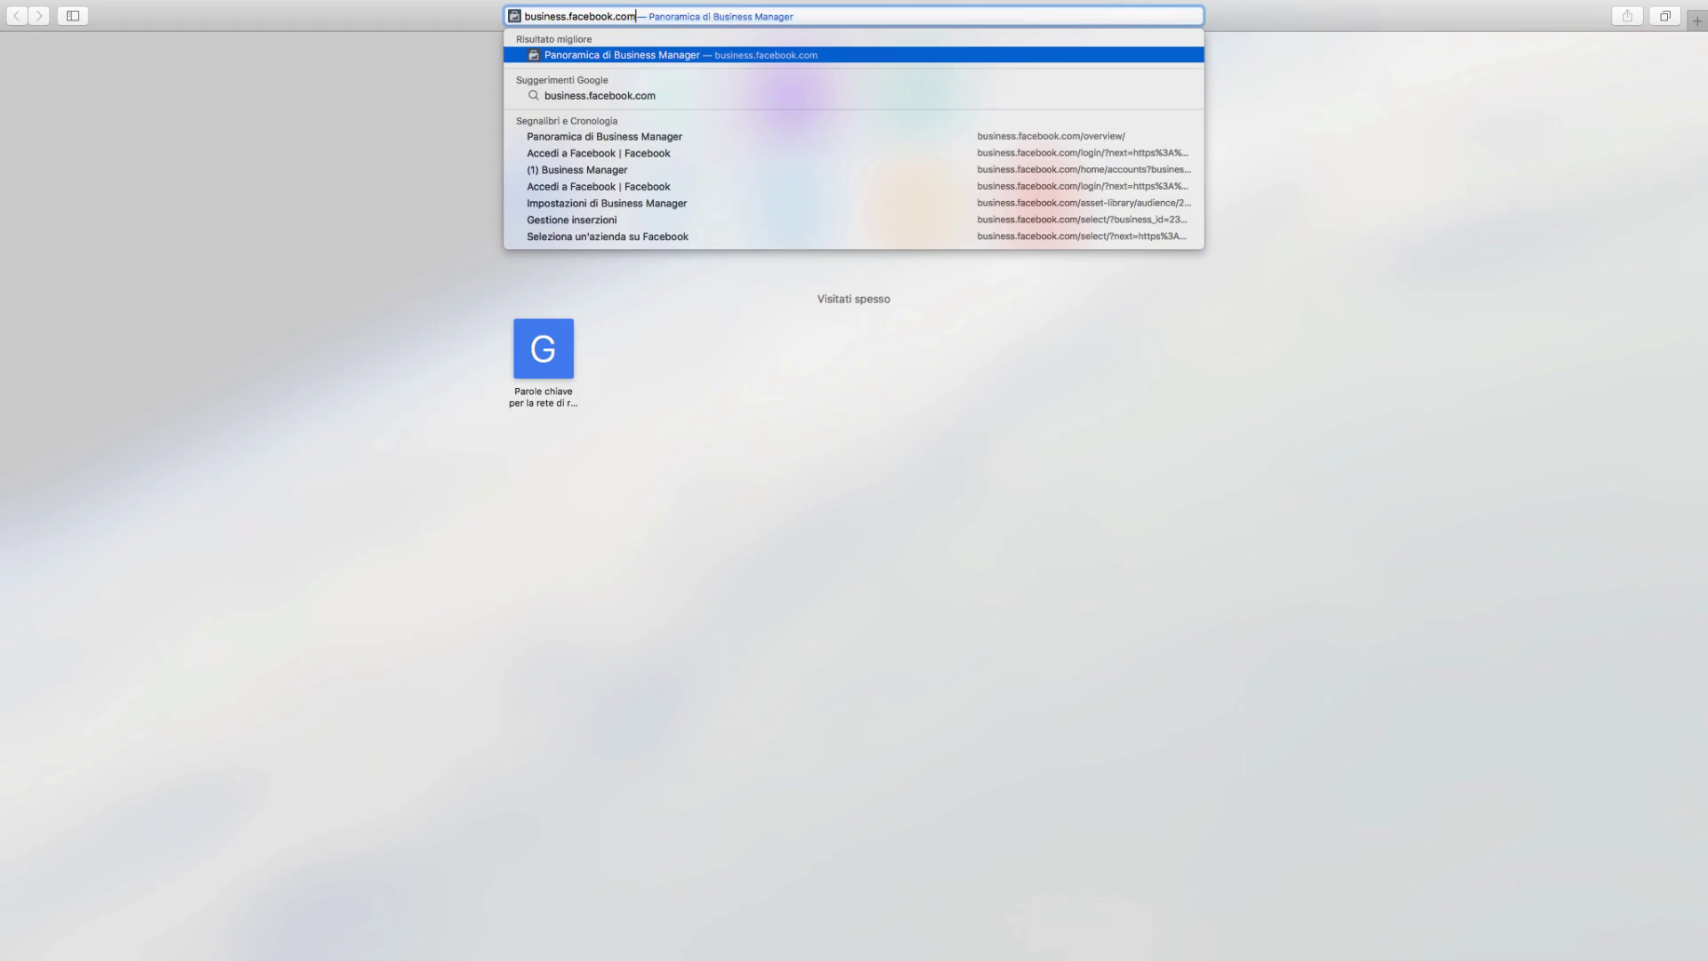
key(Return)
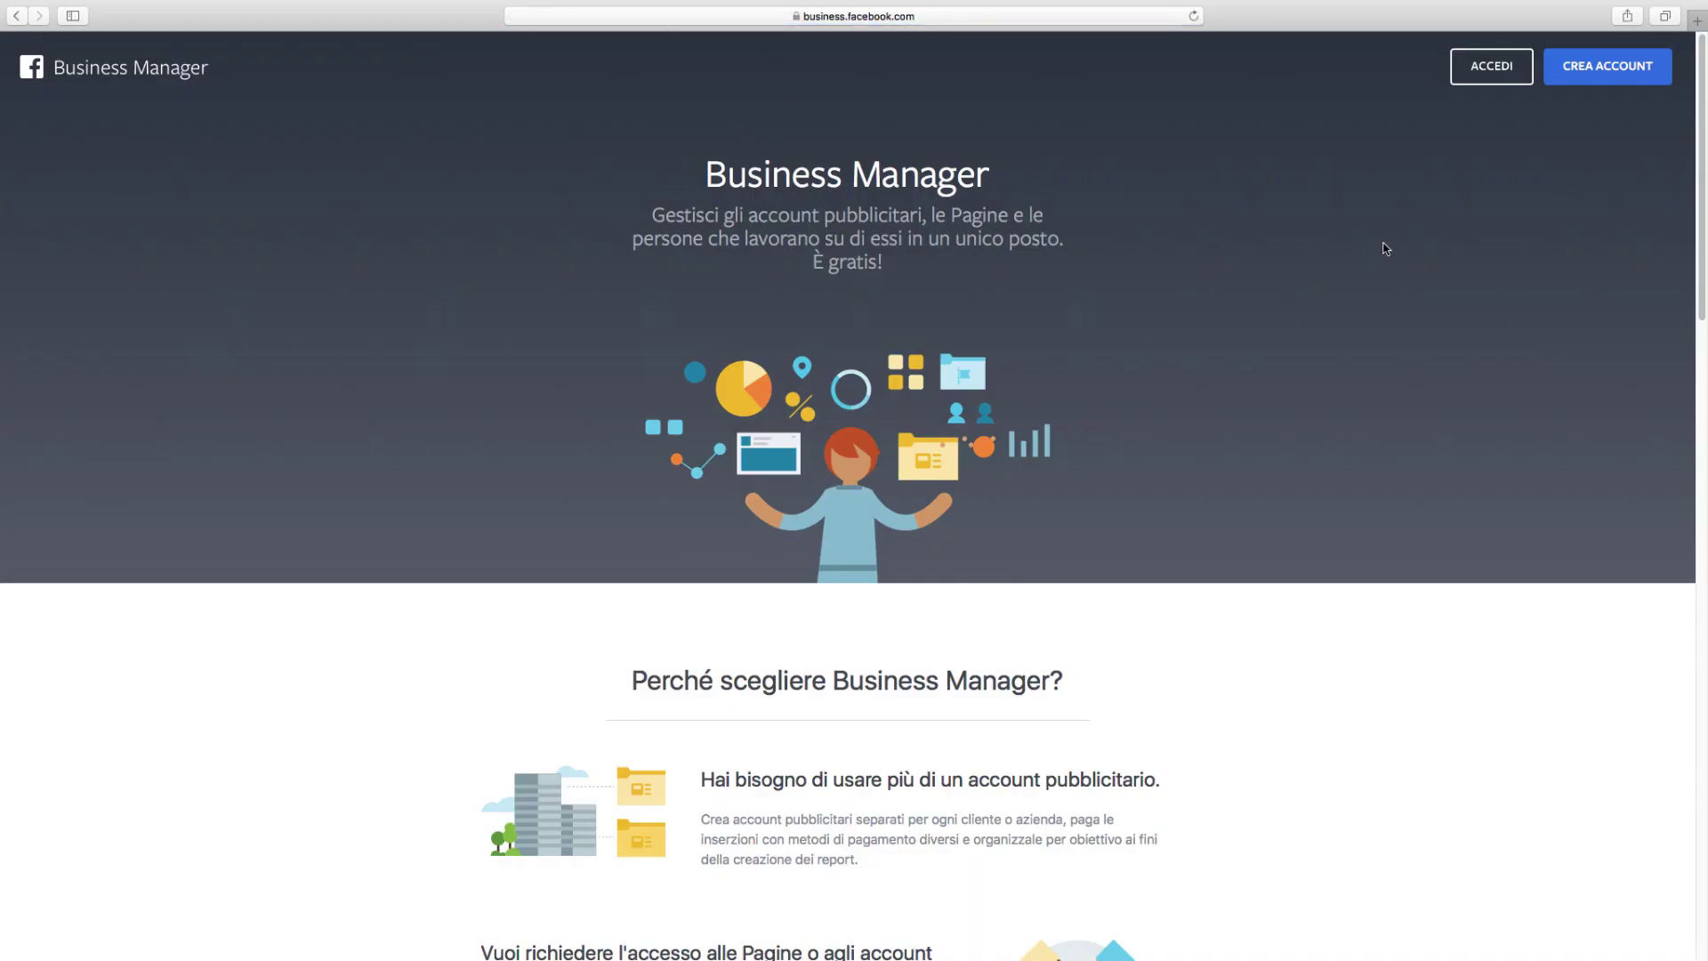
- Request a new account, log in to Facebook with the account password, and decline saving the password
click(1592, 81)
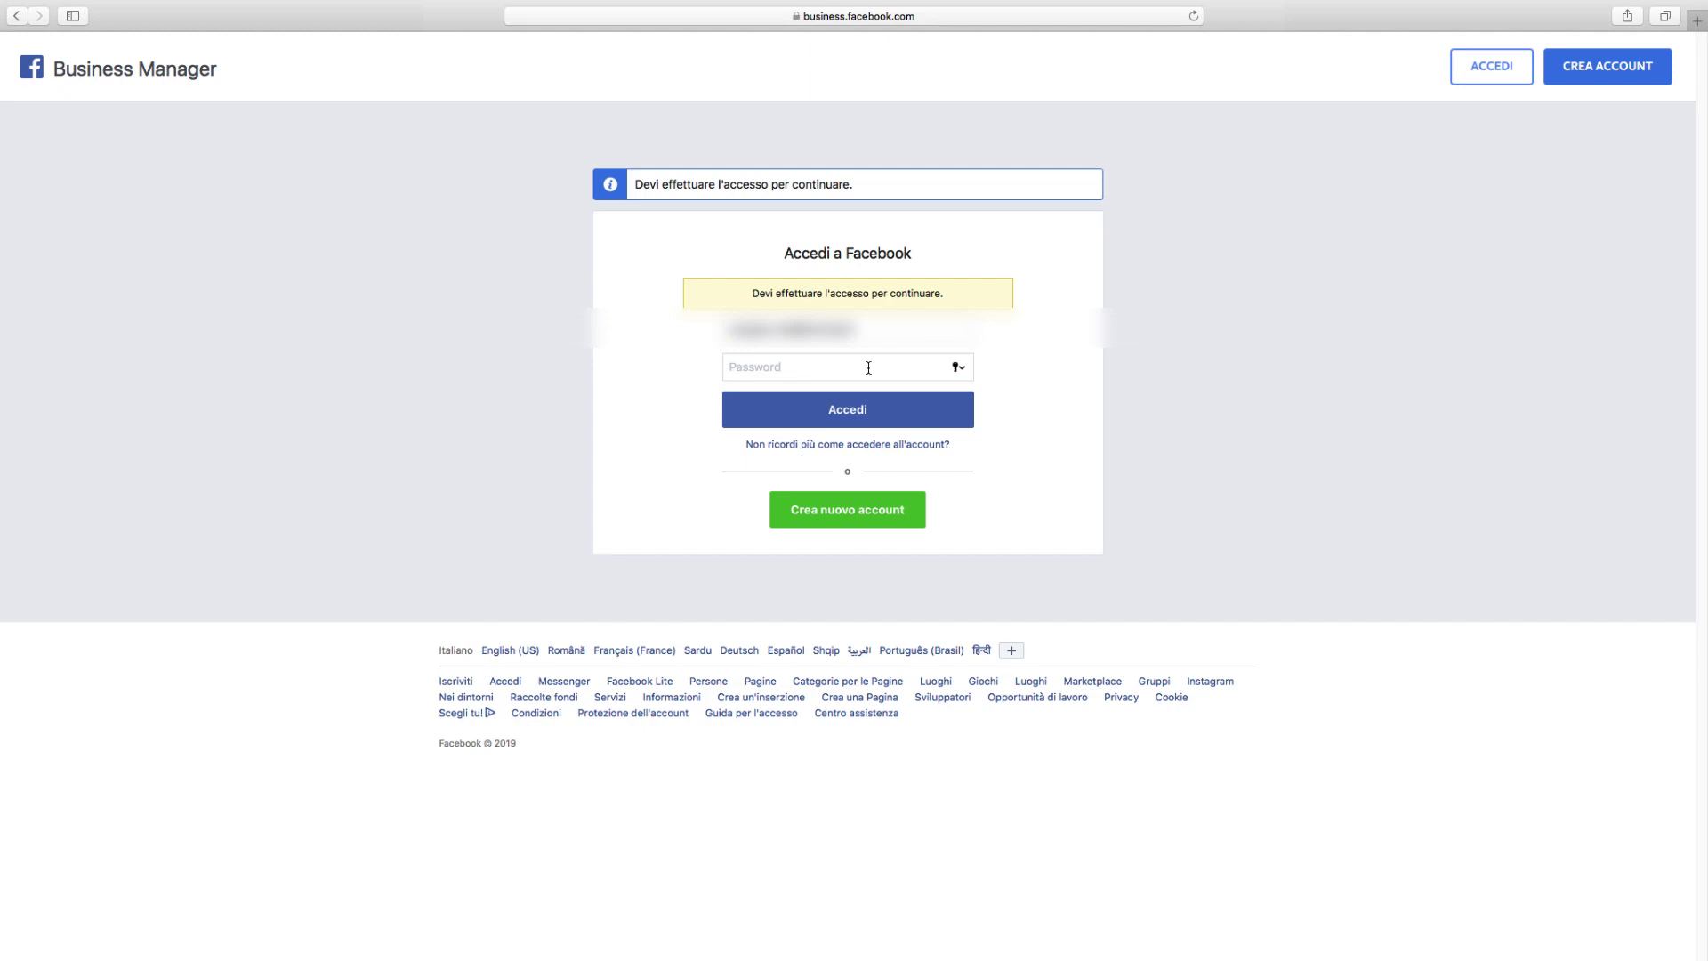
text(•••••••••••)
click(868, 421)
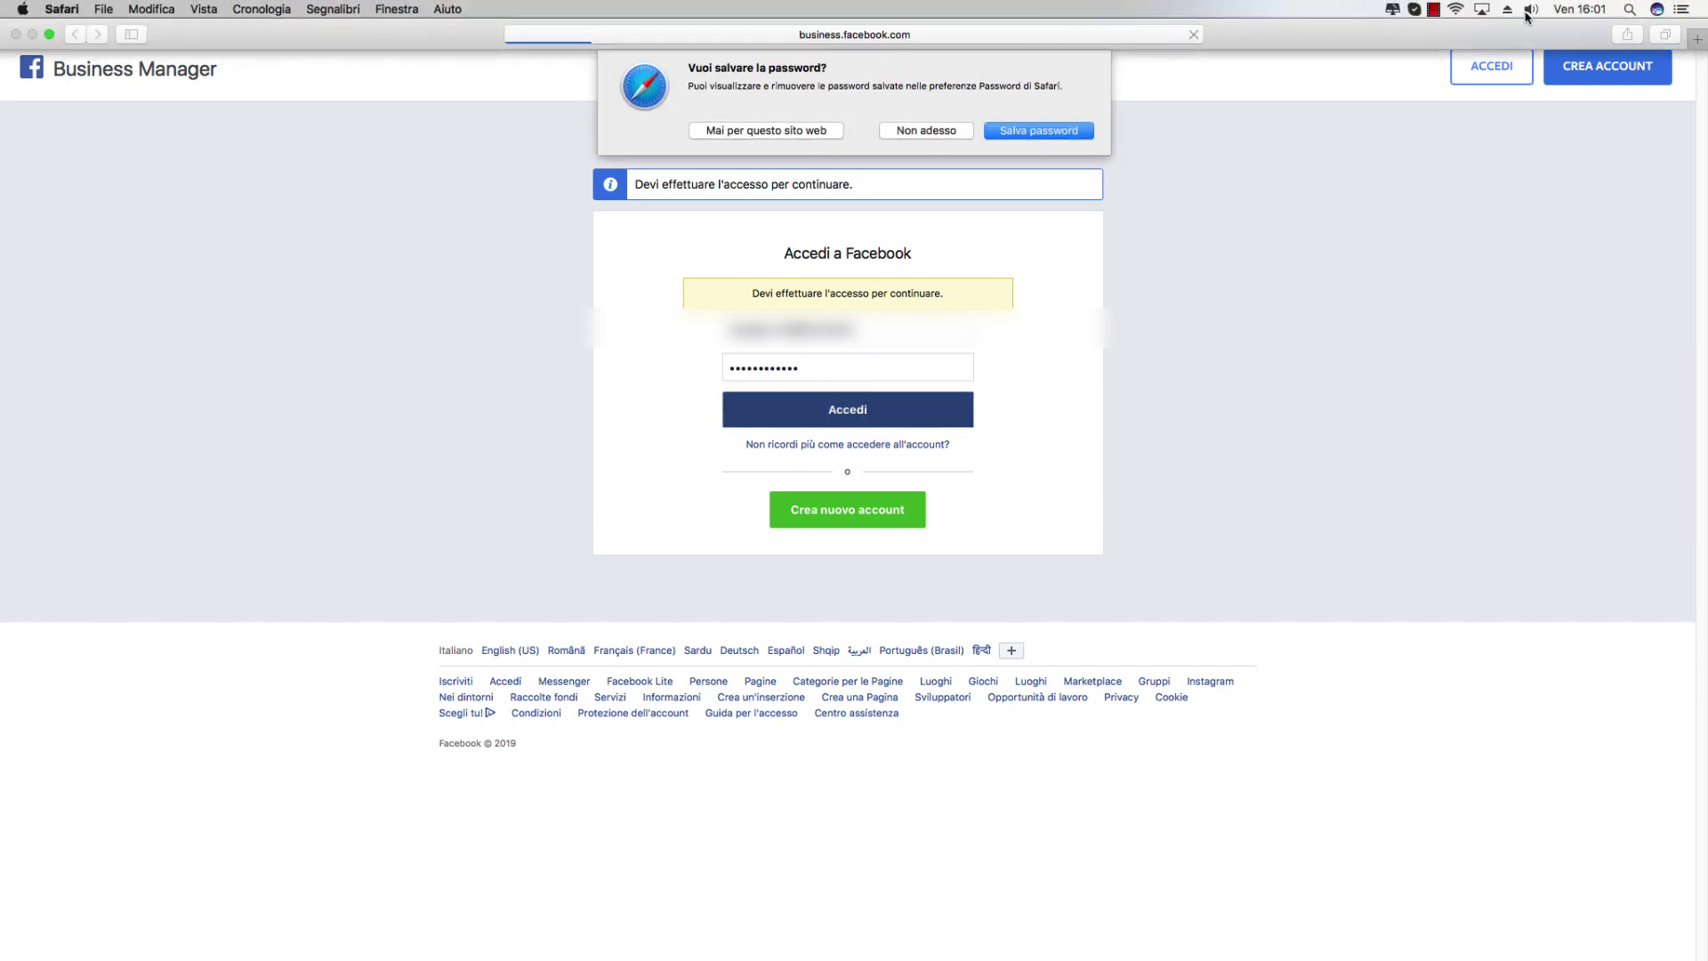
click(1529, 8)
click(1479, 247)
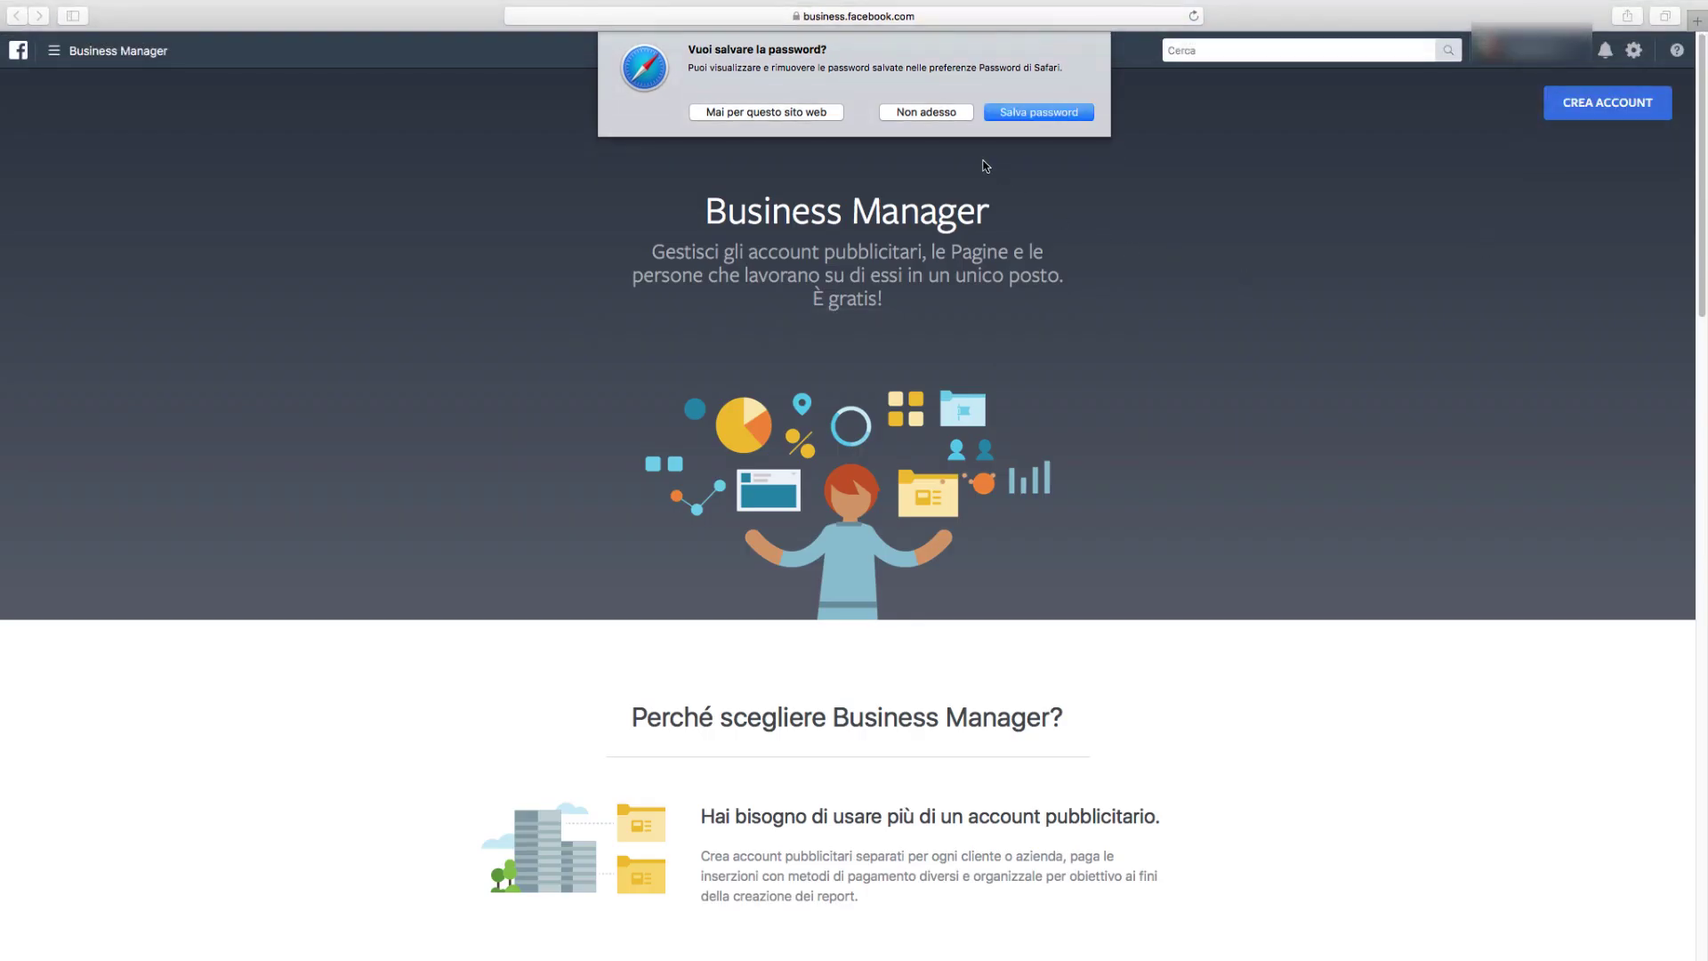
click(926, 113)
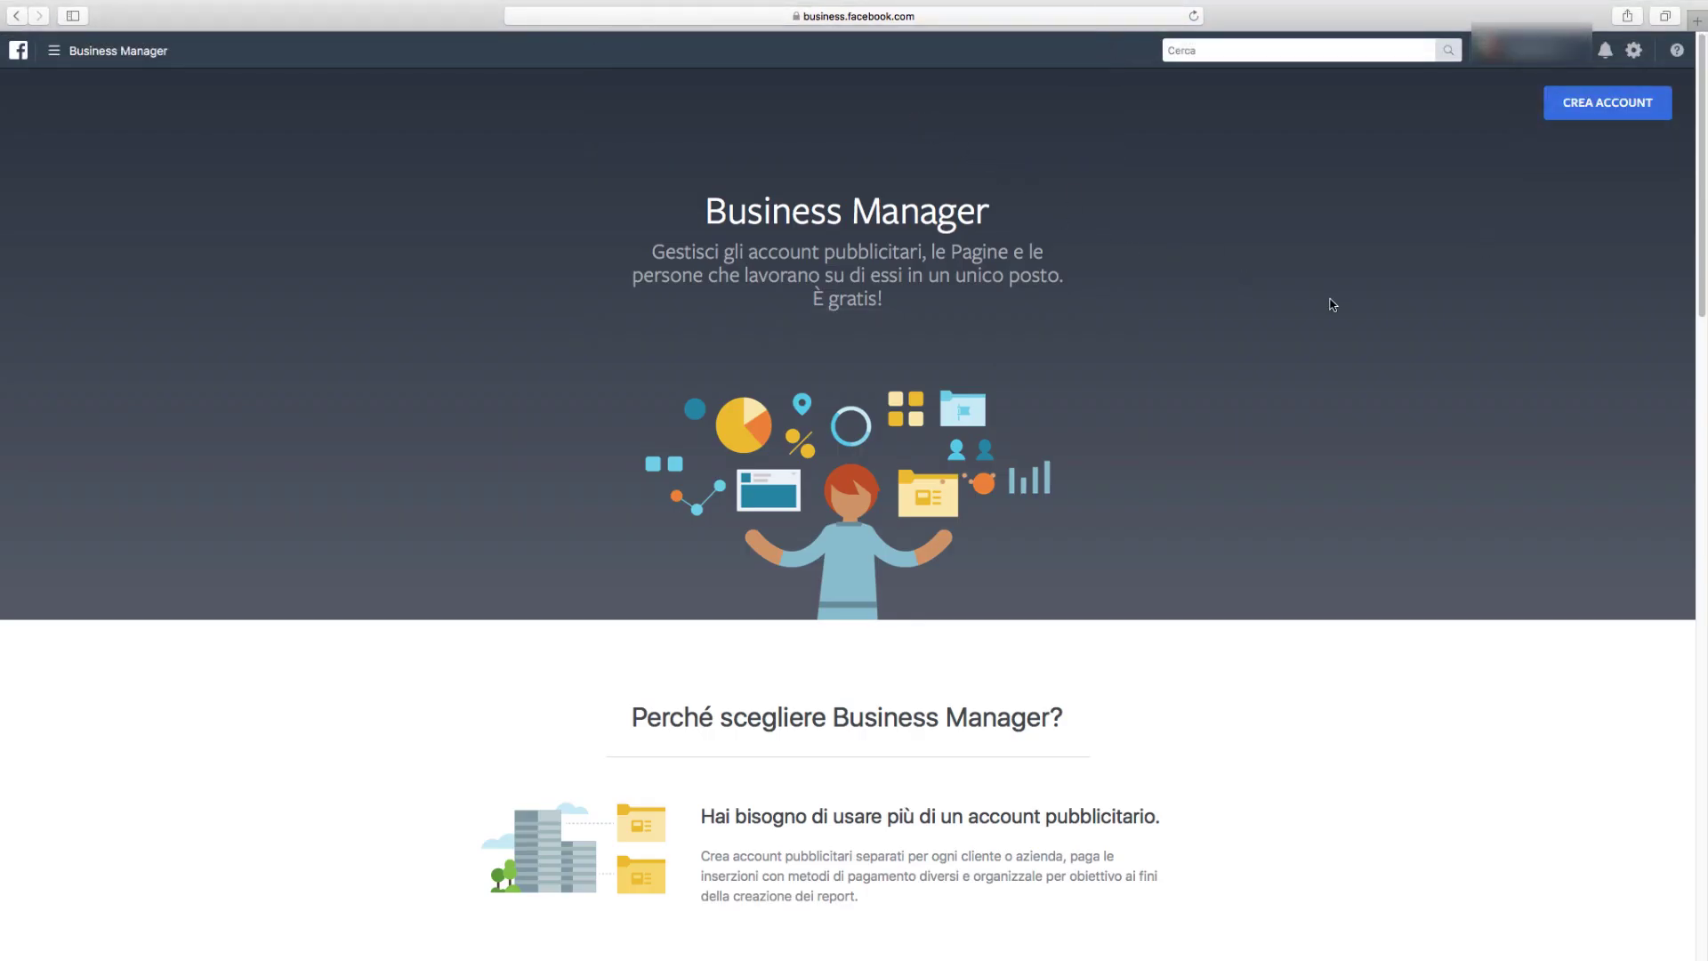
- Start creating a Business Manager account and set the account and business name to Pincopallino
click(1589, 117)
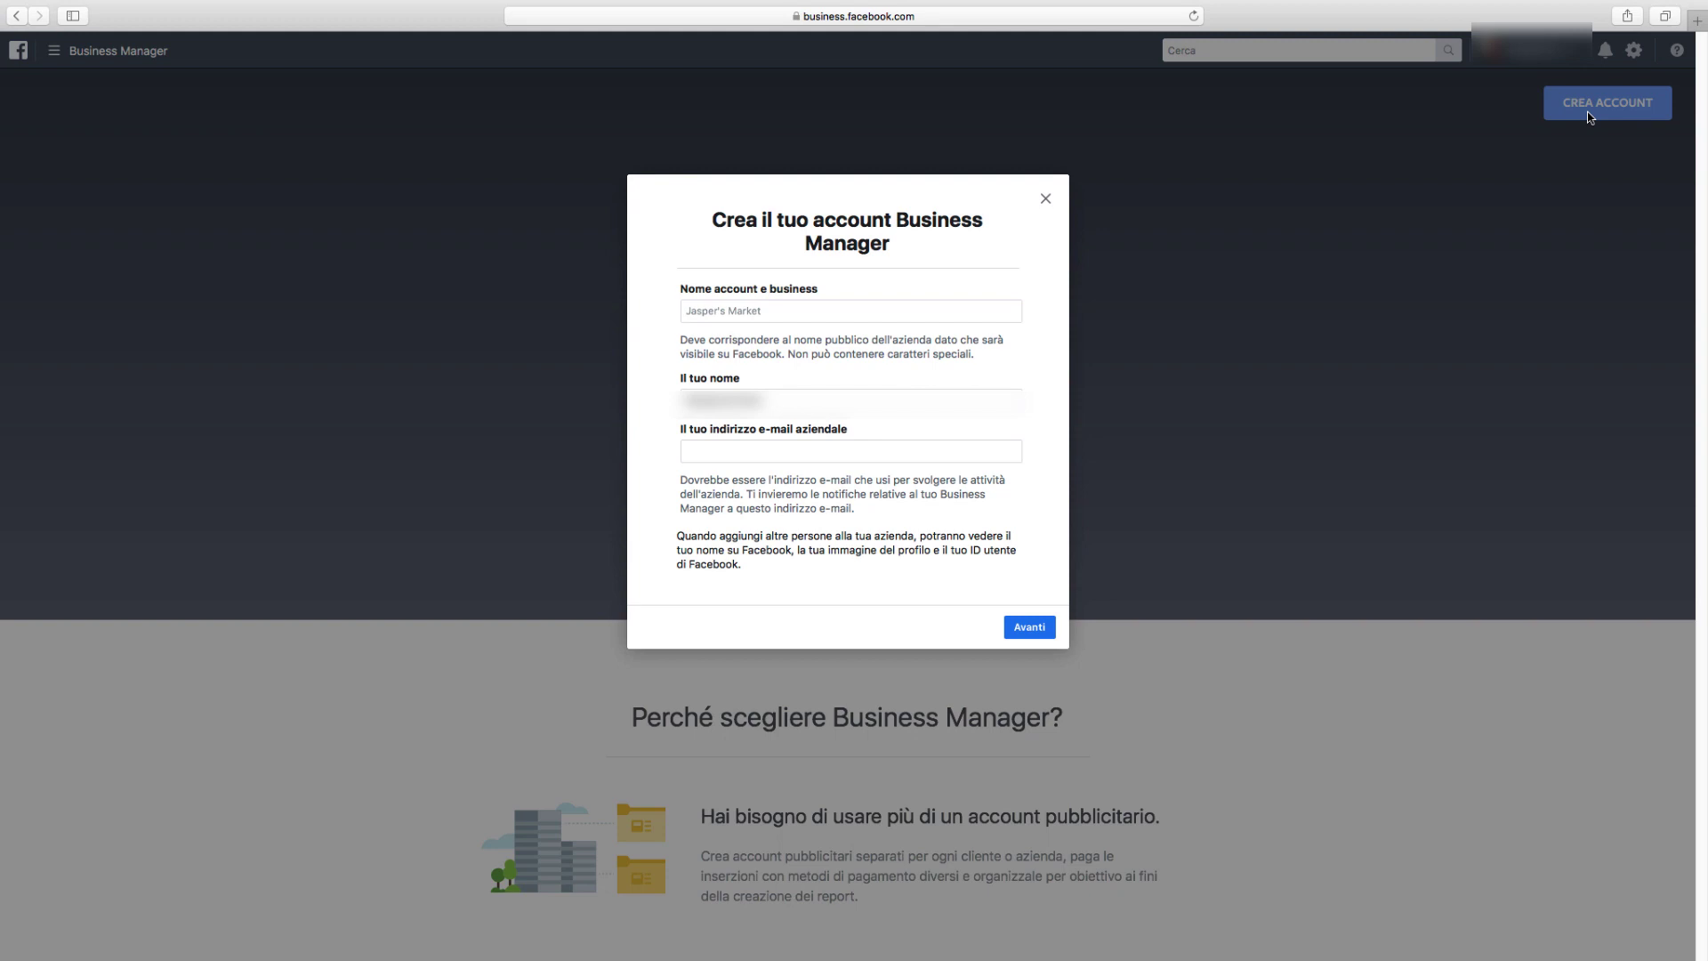
click(767, 314)
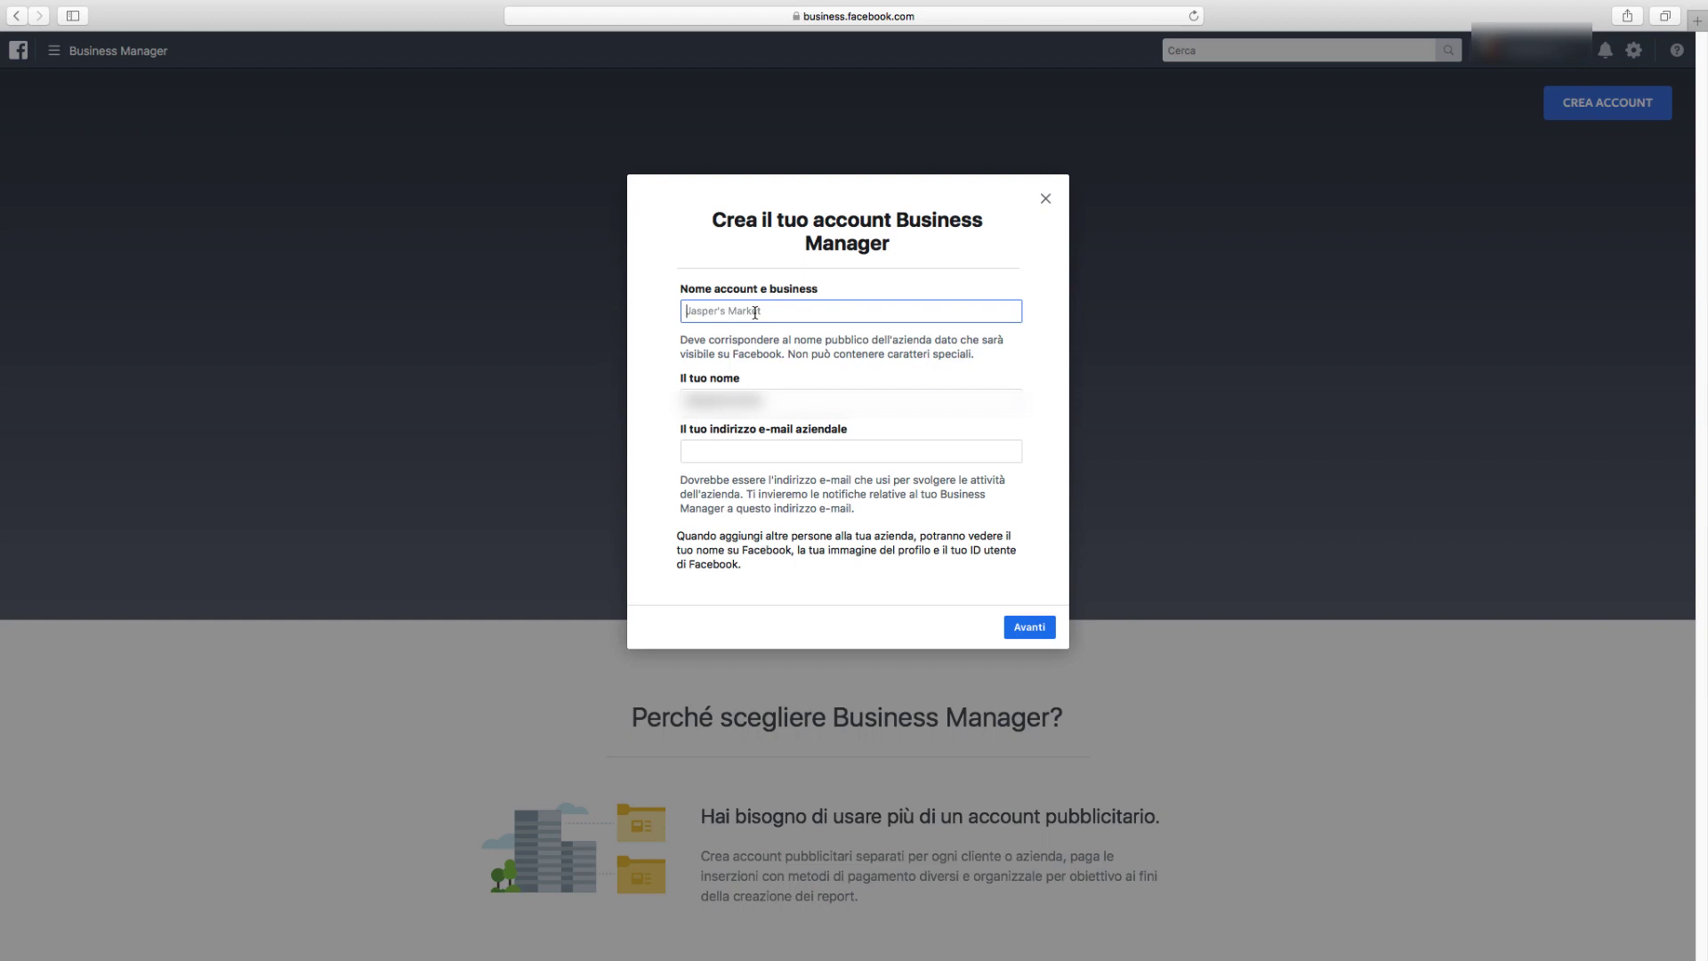
text(Pincopallino)
- Fill in the account holder's full name and business e-mail address, and proceed to the company details
click(766, 402)
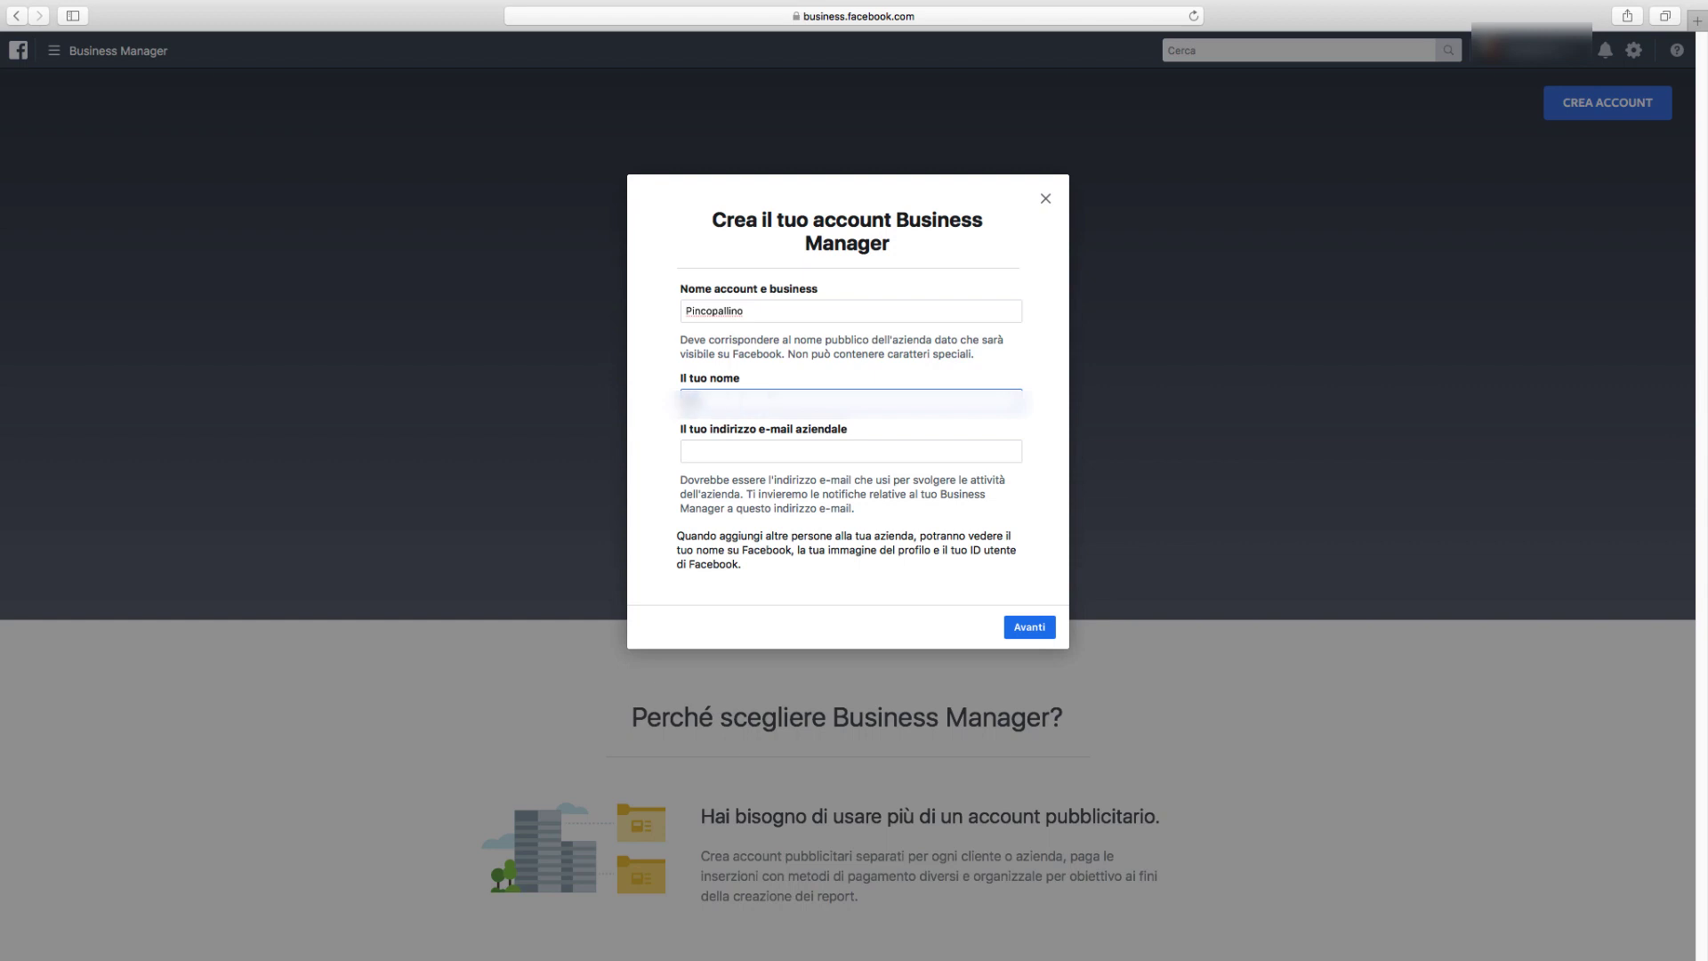
text(Pinco )
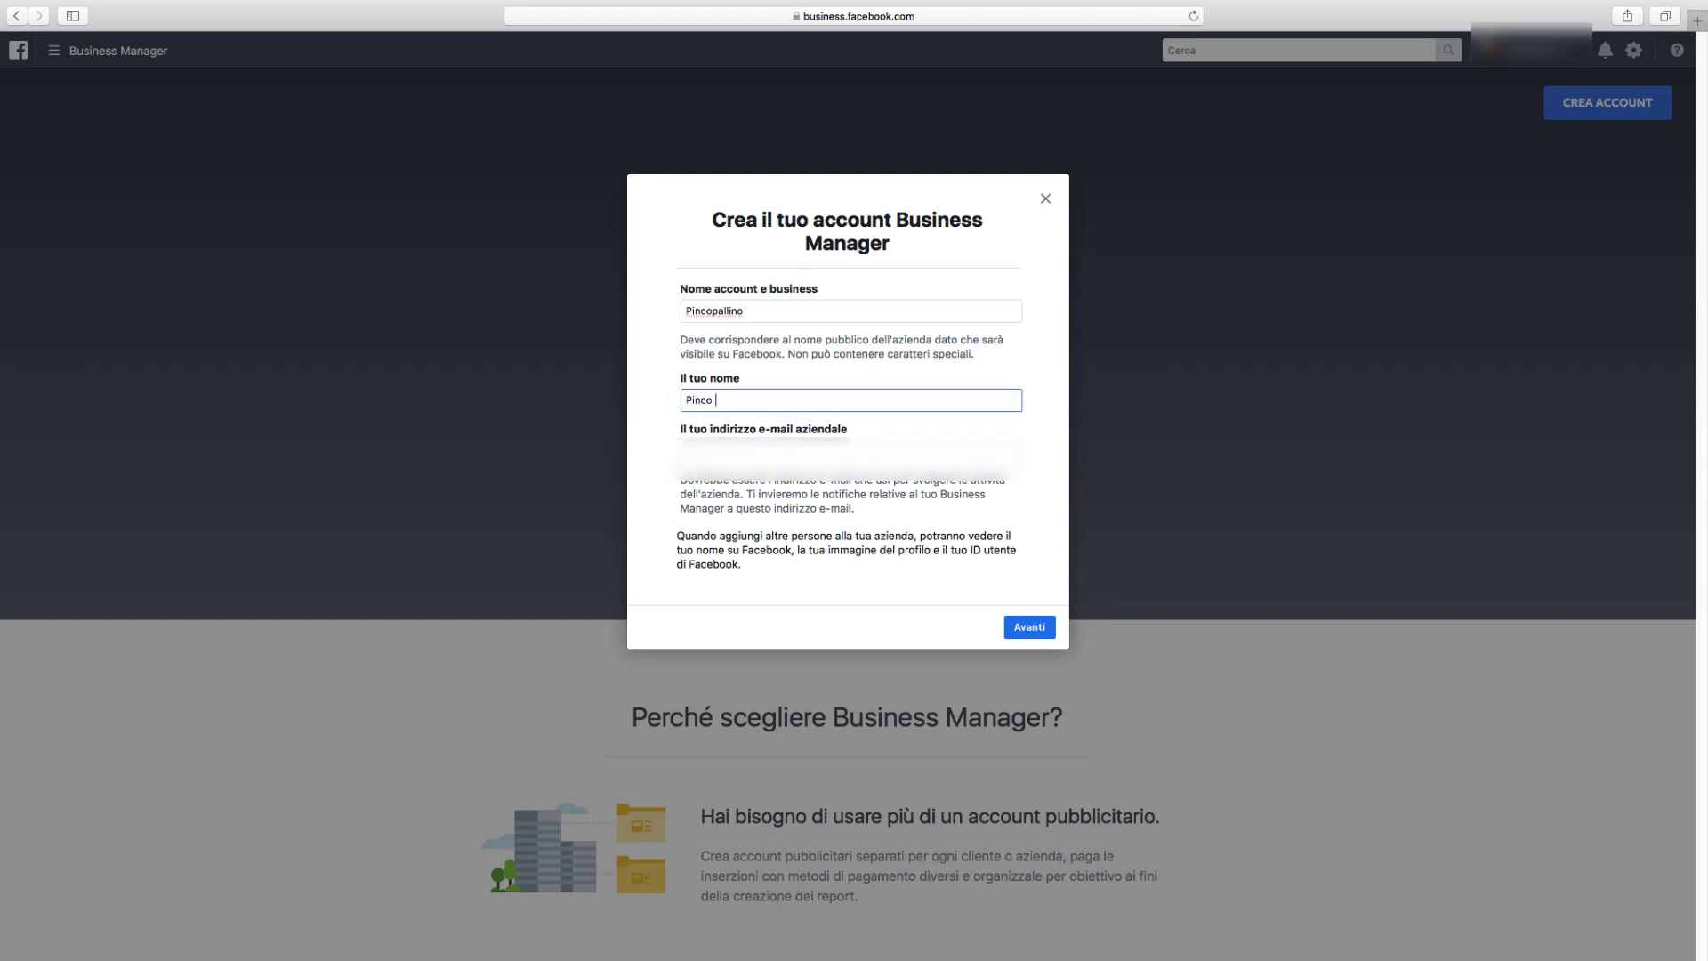
text(Pallino)
click(724, 452)
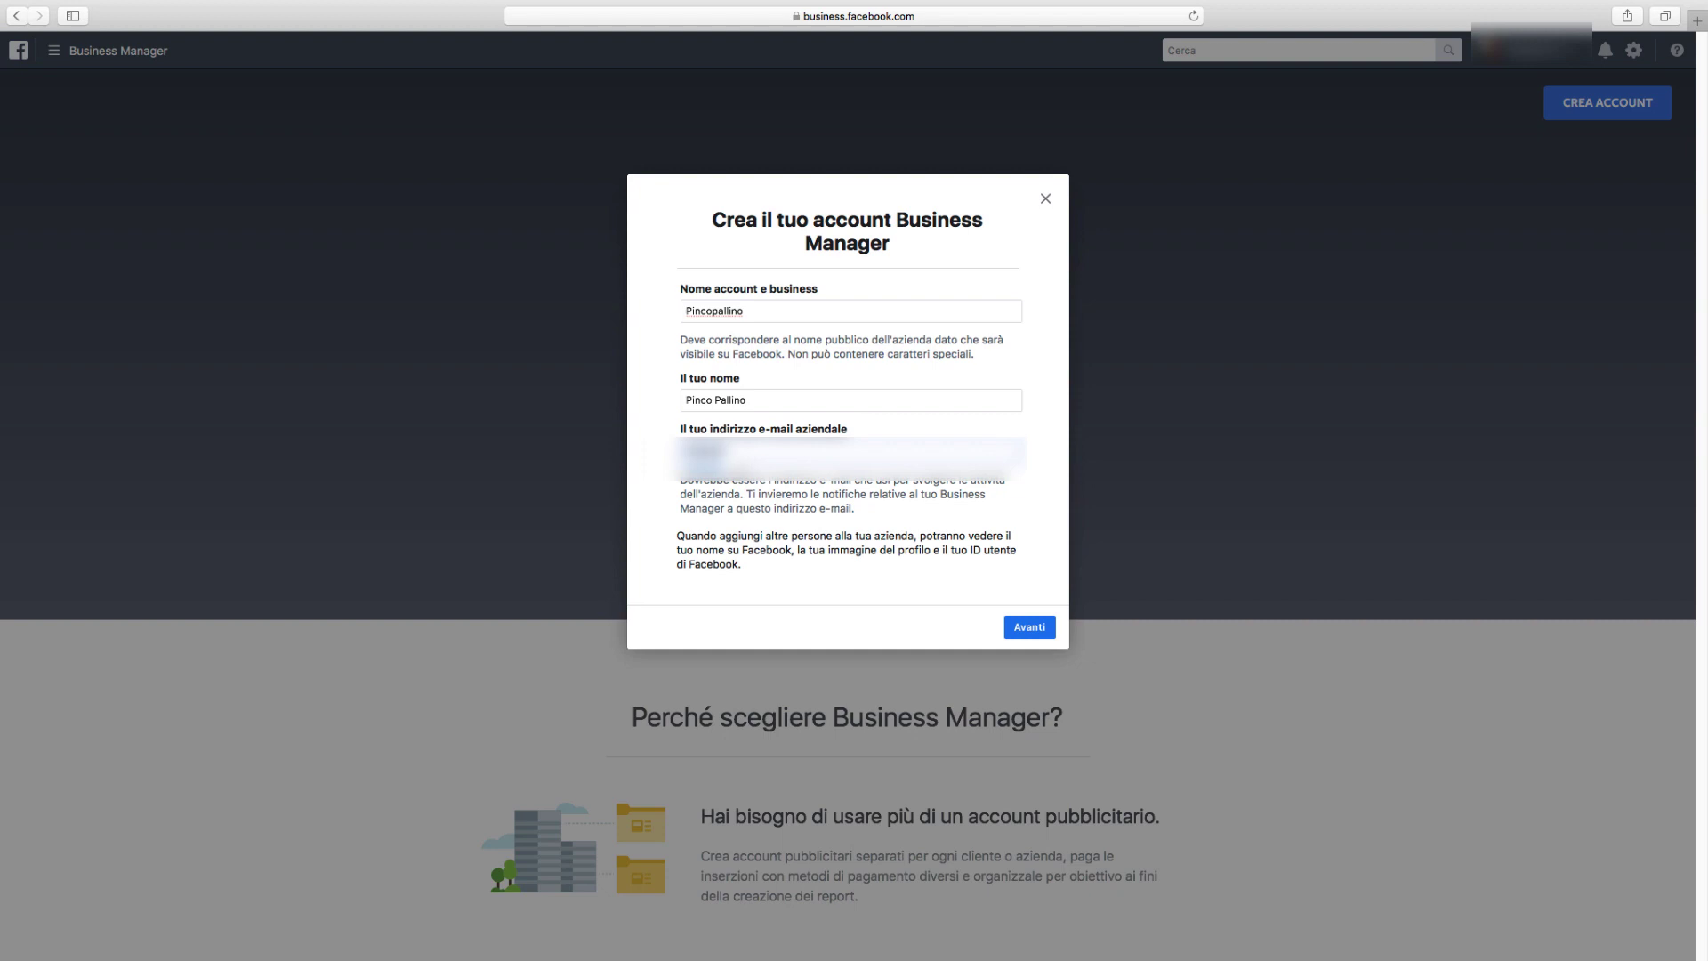
key(BackSpace)
key(BackSpace)
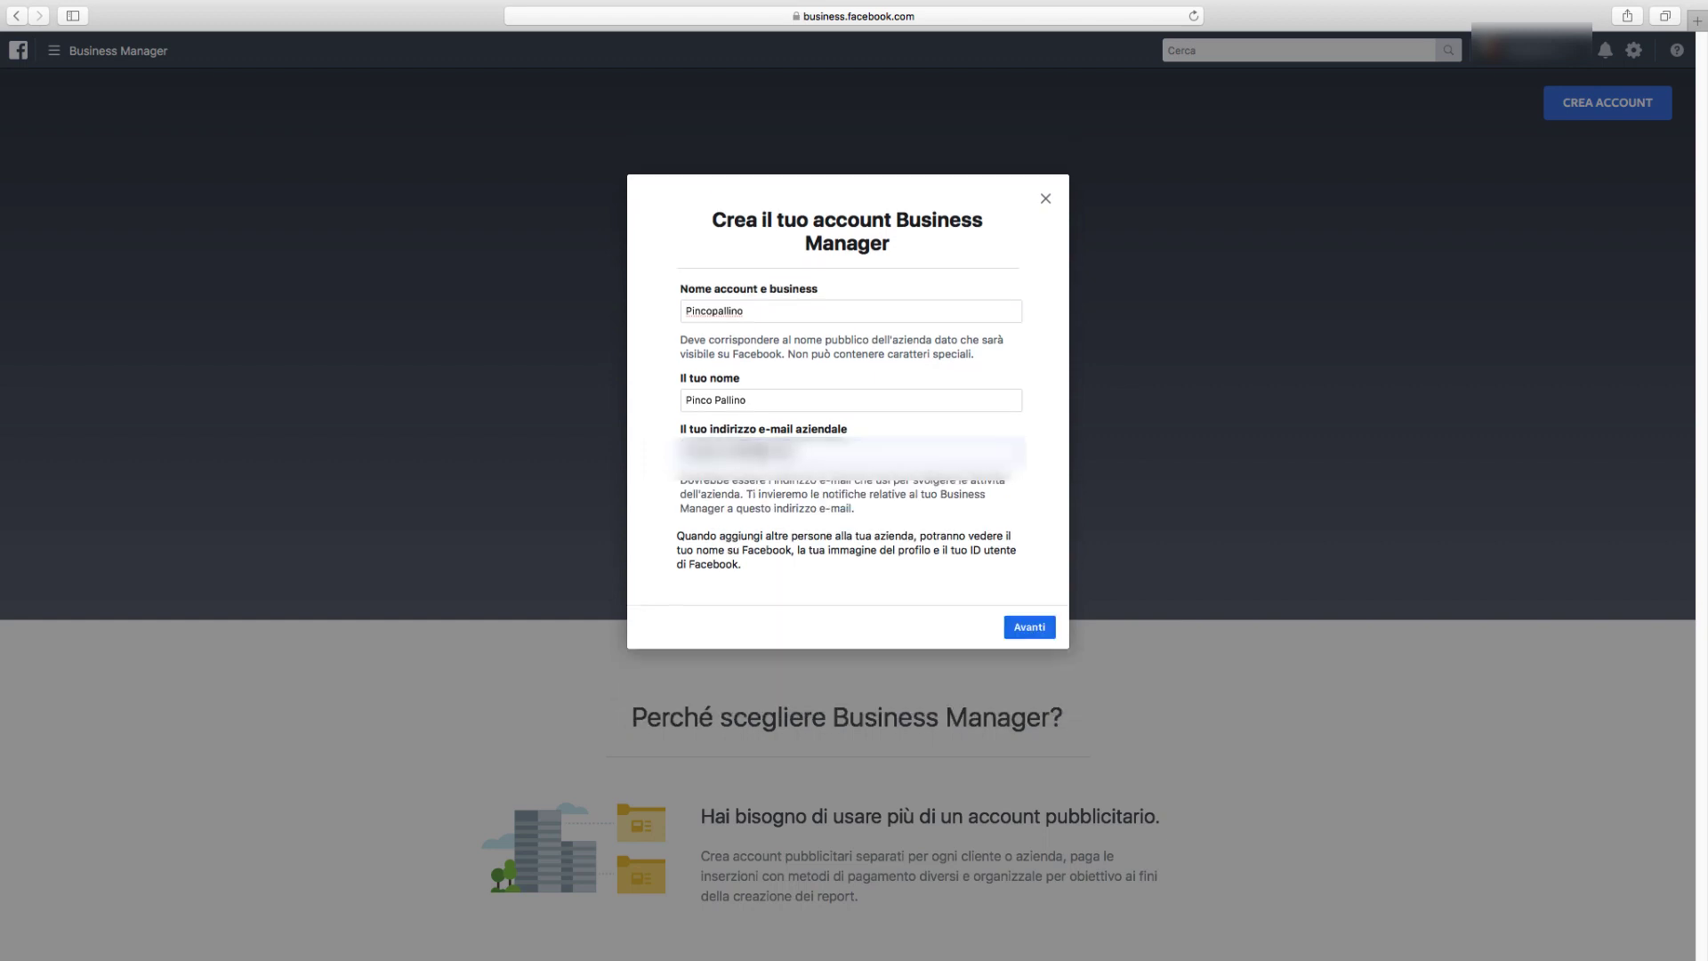
click(1030, 628)
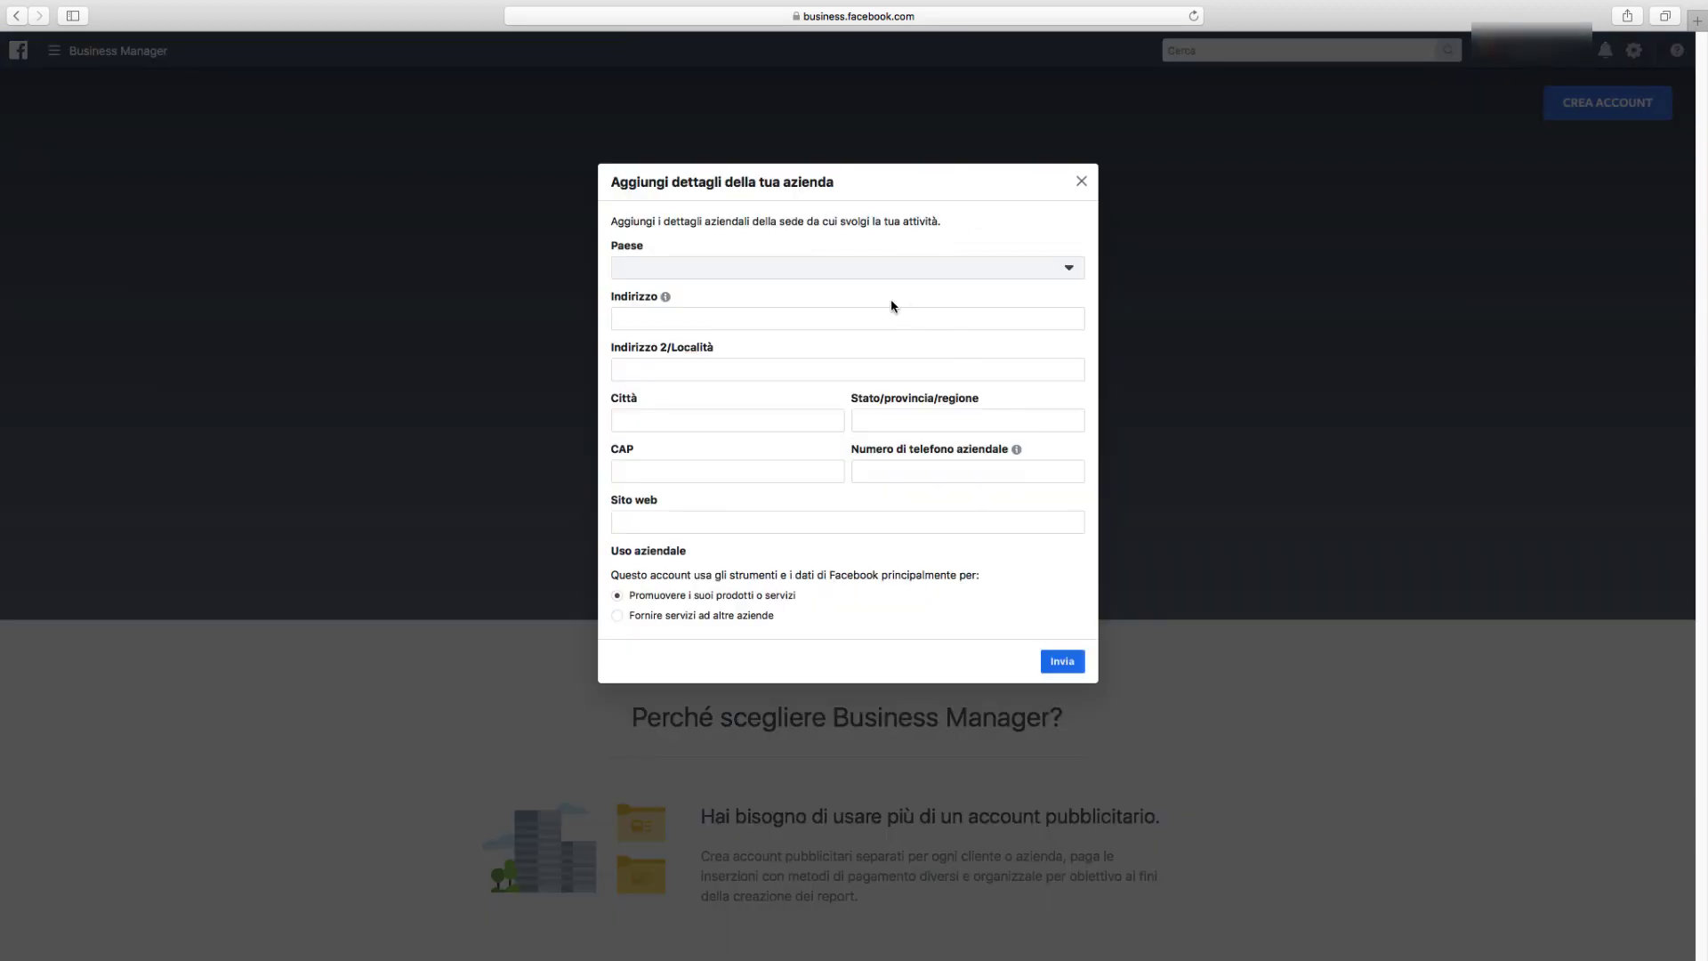
- Fill in the company's street address, city, province or region, postal code and business phone number
click(727, 320)
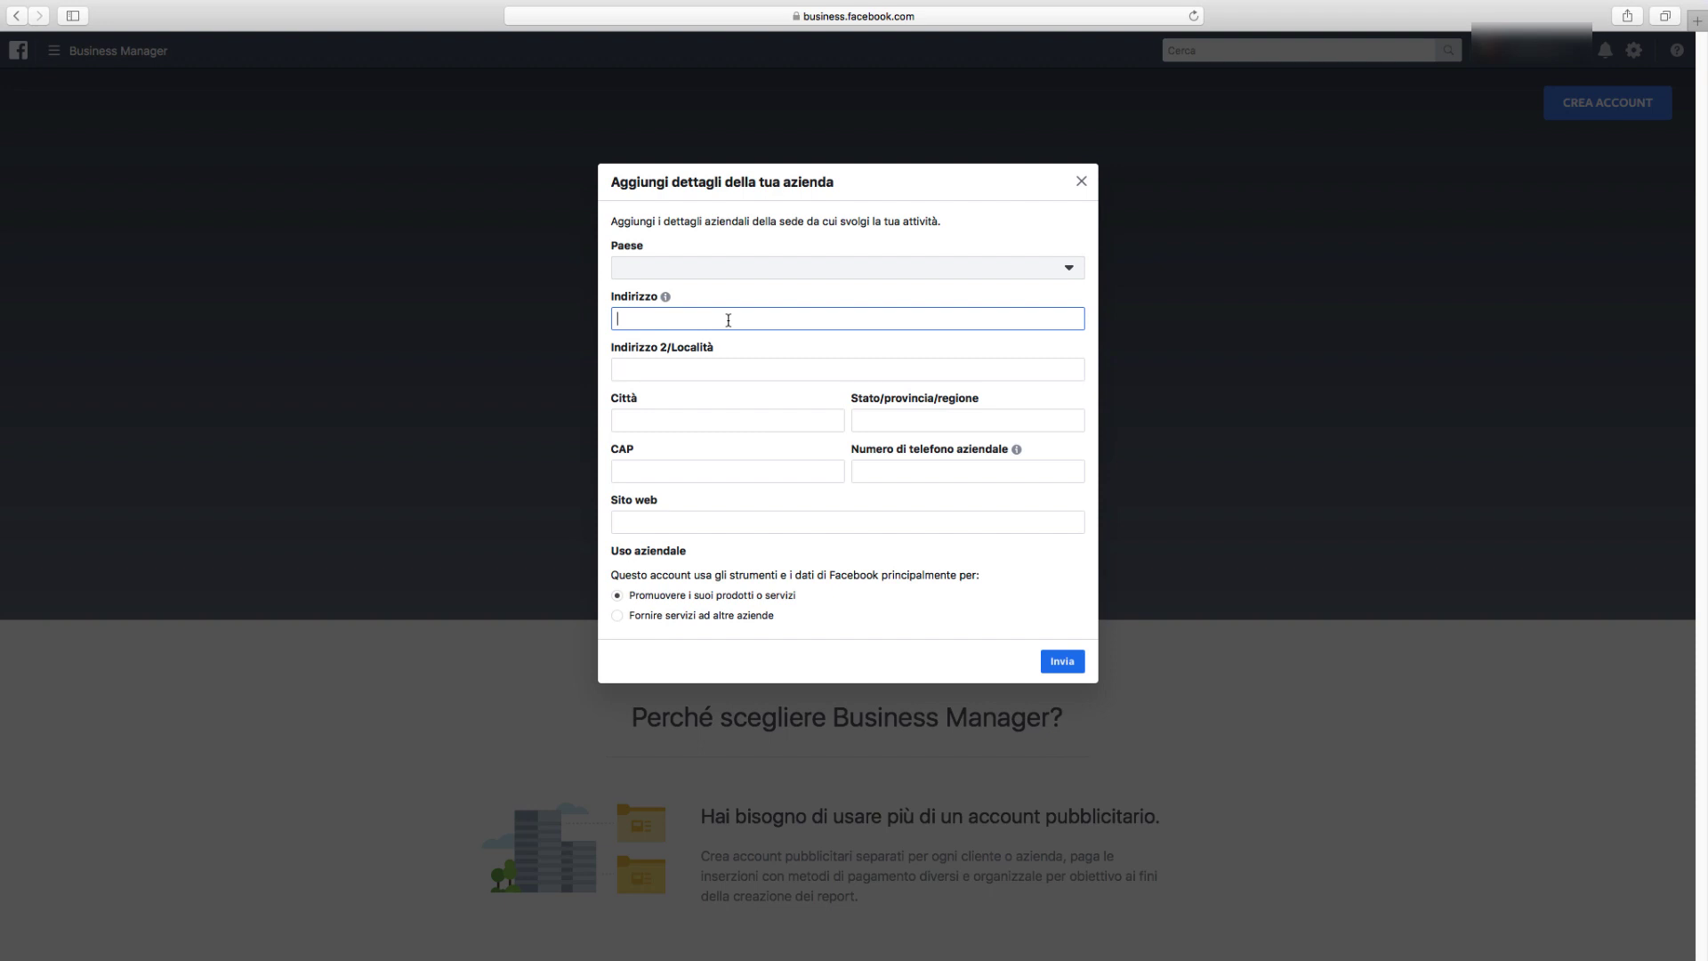
text(Via Roma)
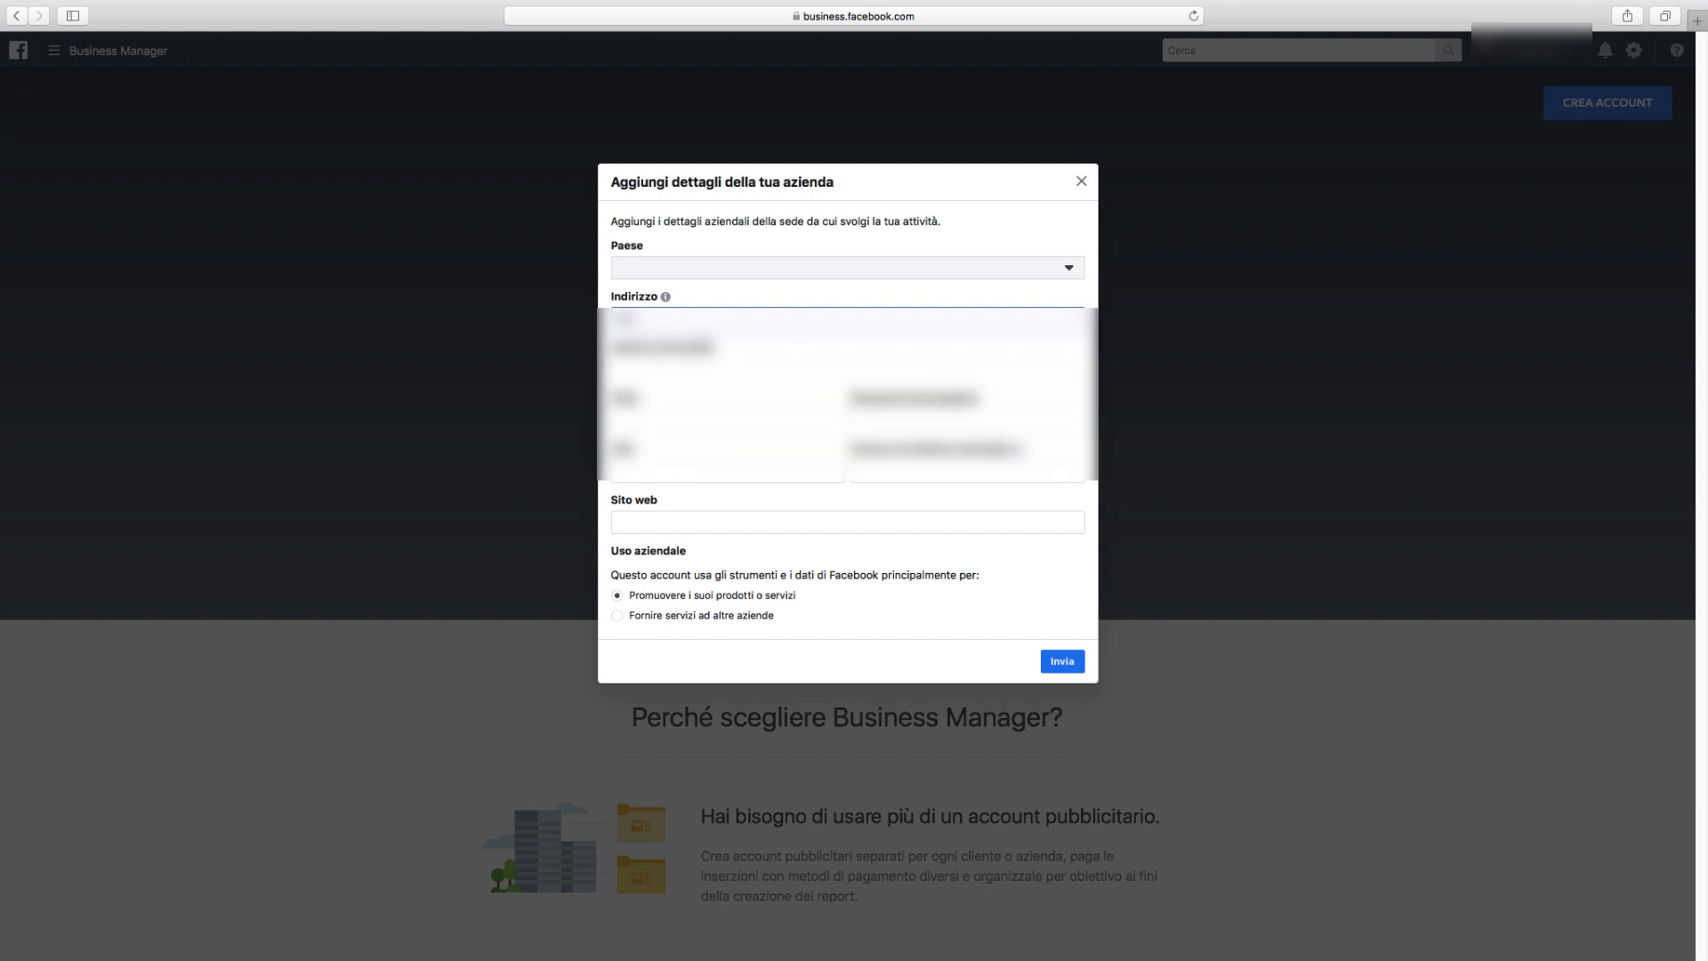
text(1)
click(681, 416)
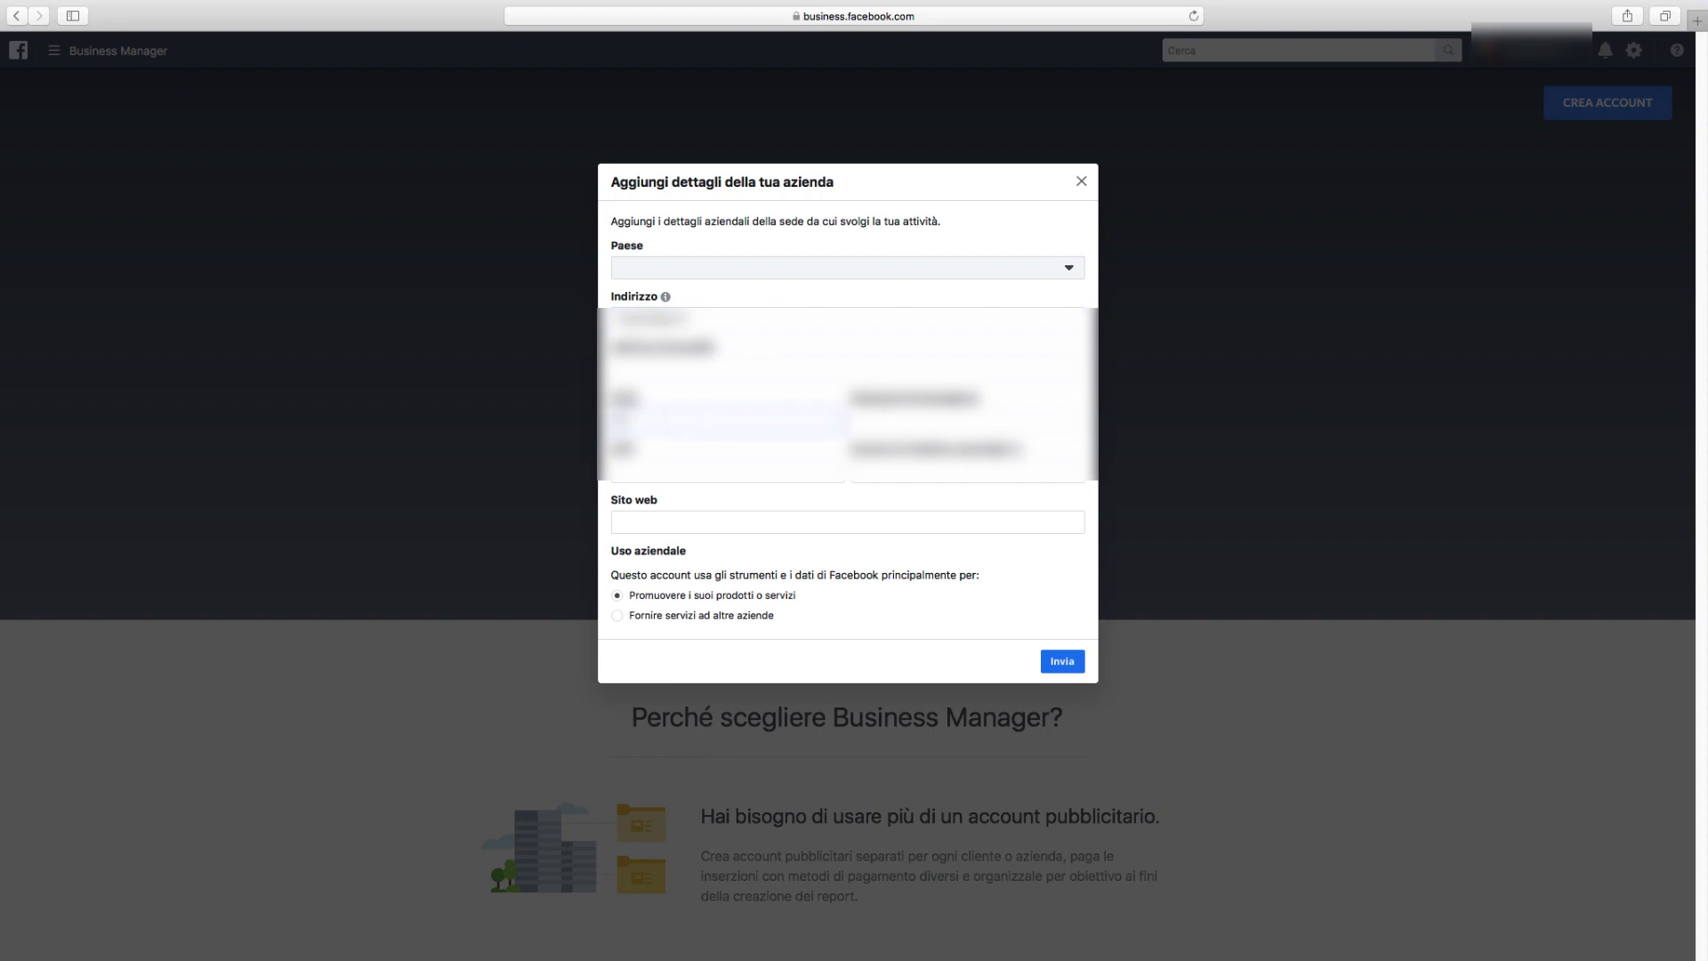
text(Milano)
click(934, 413)
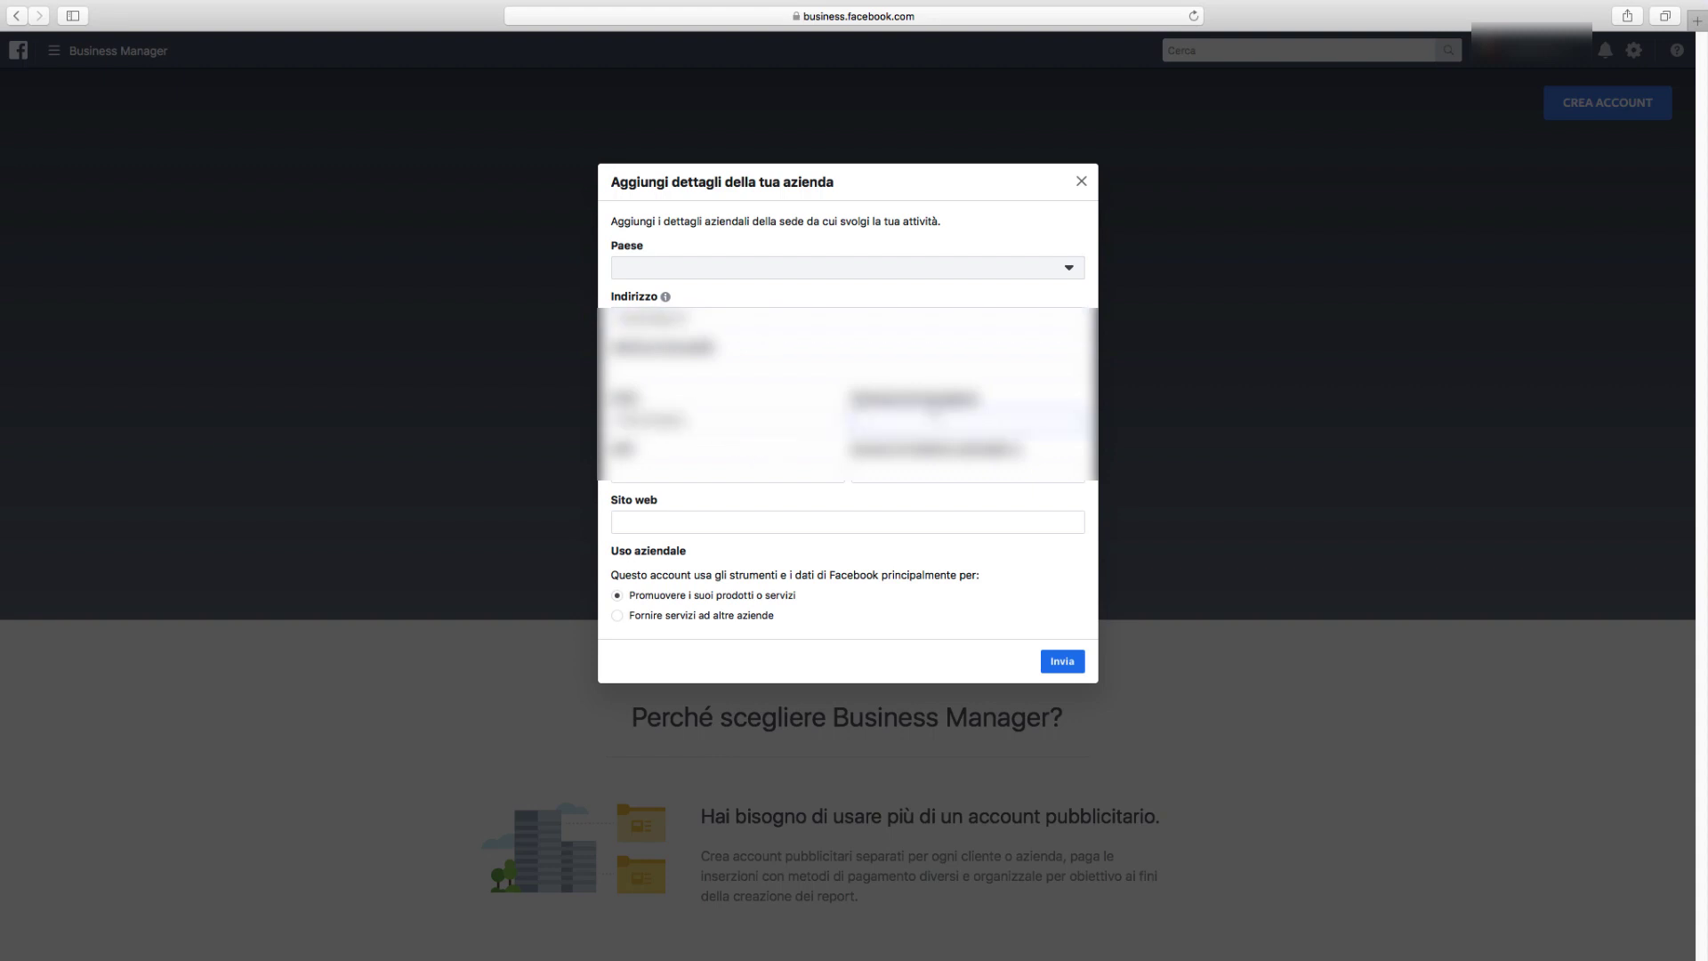
text(20121)
click(759, 476)
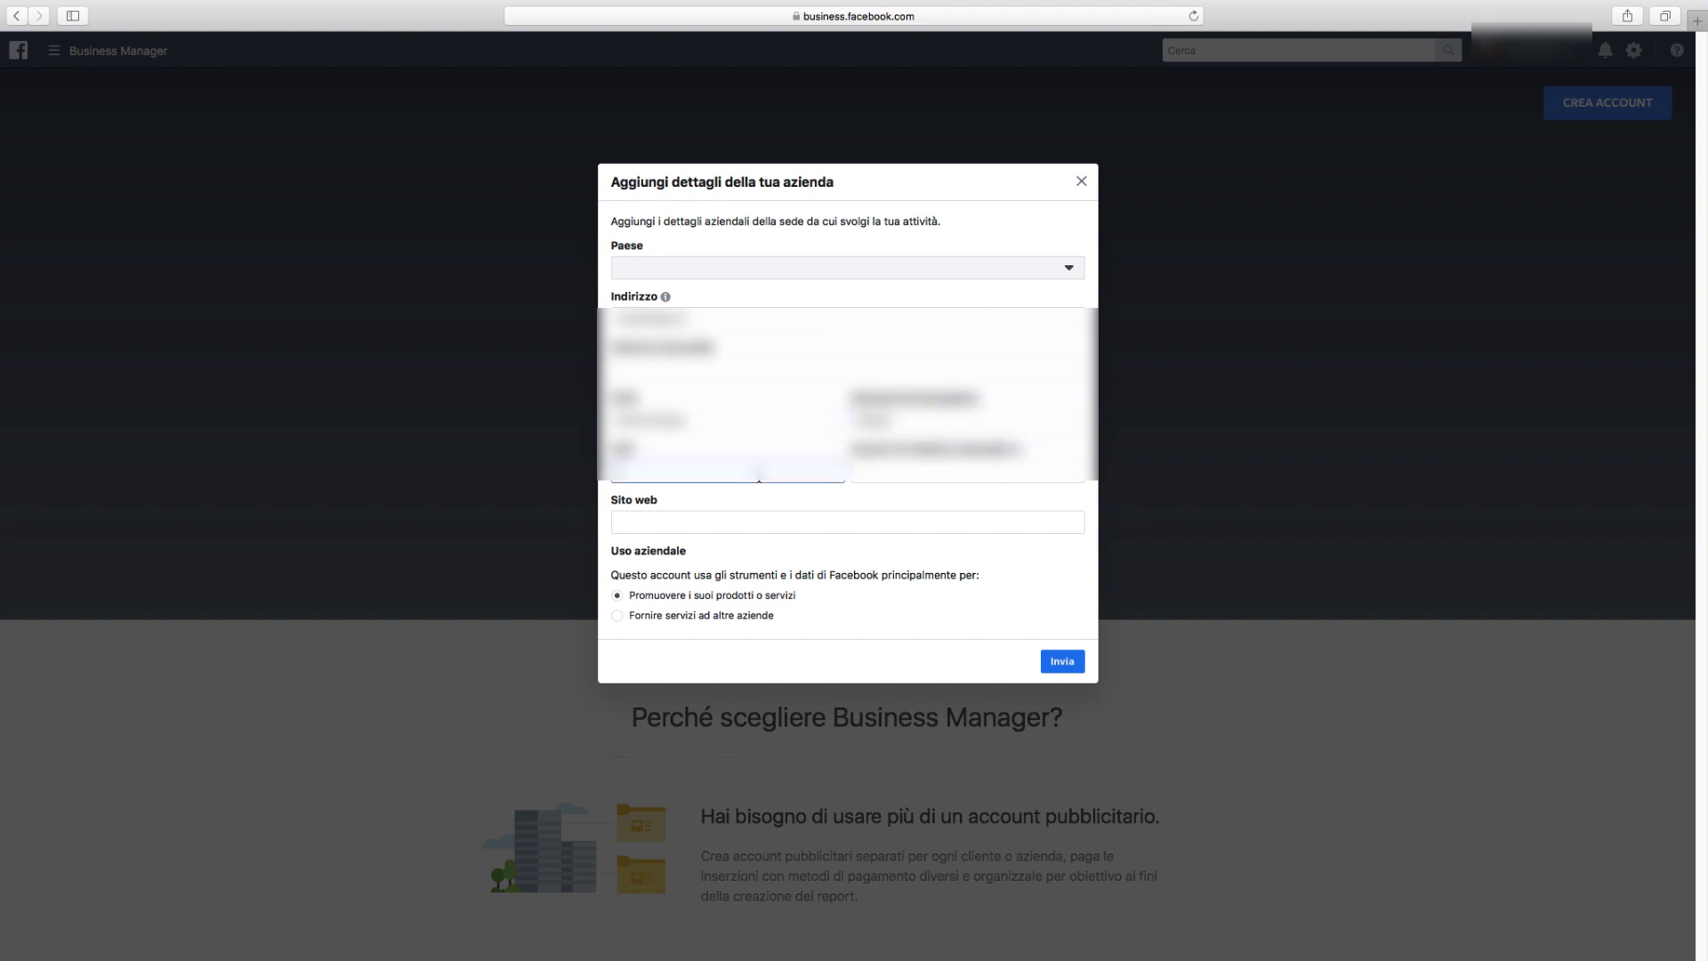
text(Lombardia)
key(Tab)
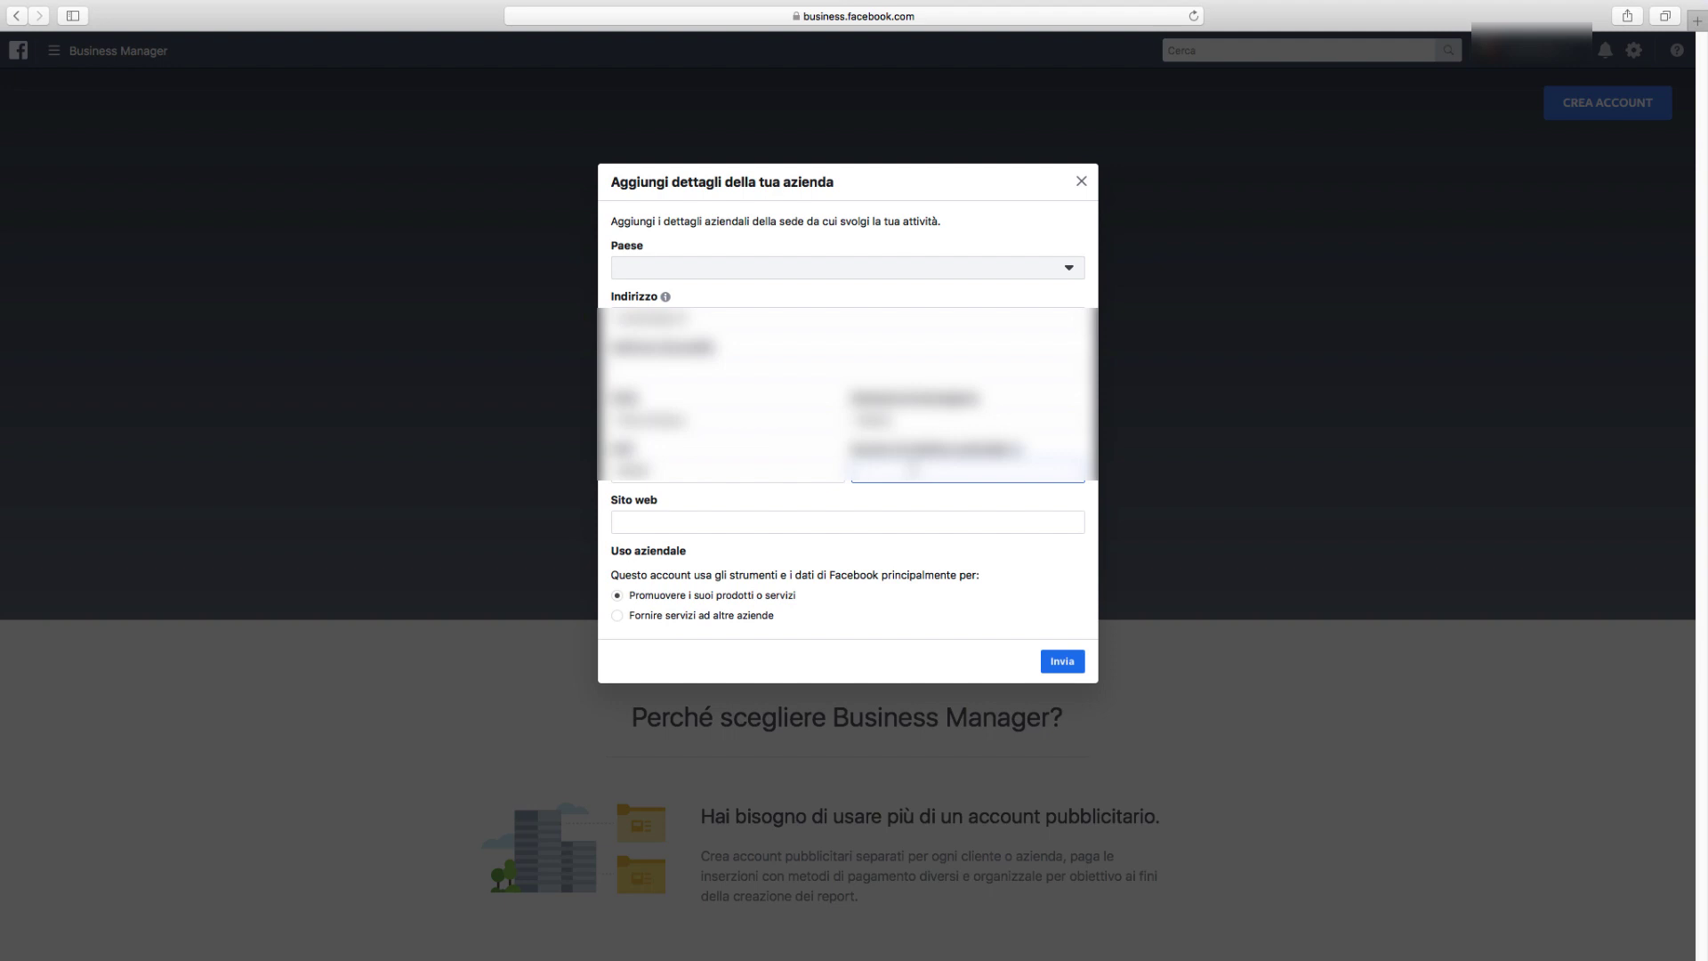
text(+39 3331234)
click(777, 528)
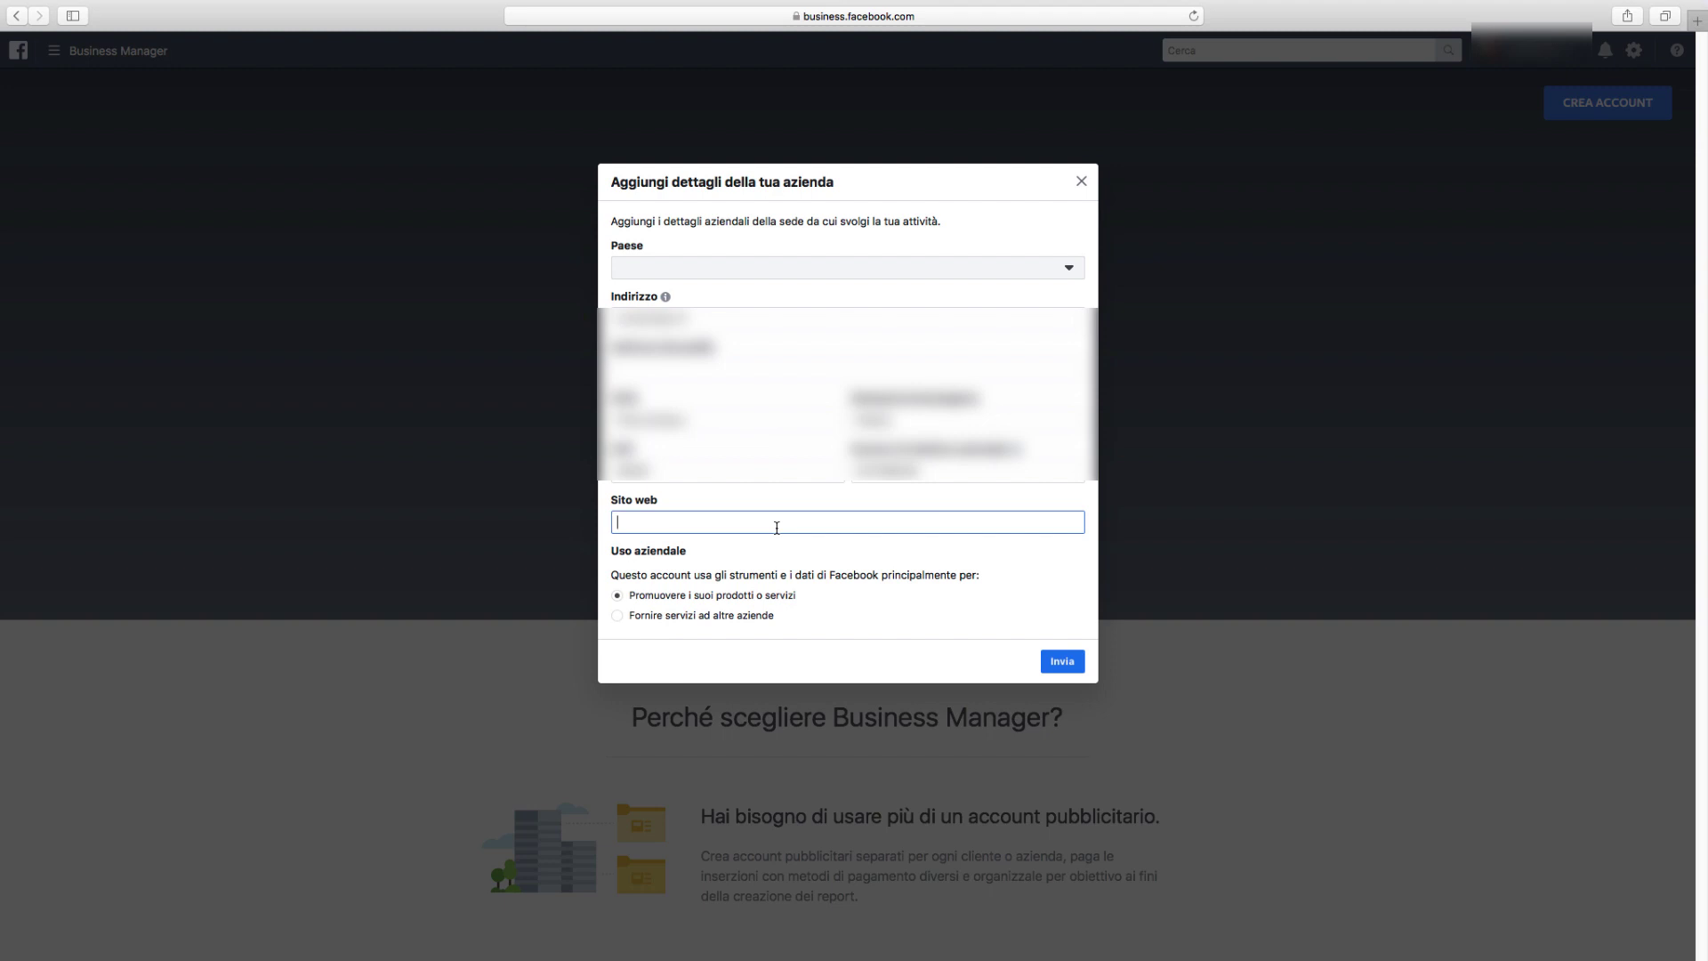
- Open worldfilia.net in a new browser tab and go to its publisher login page
click(1698, 25)
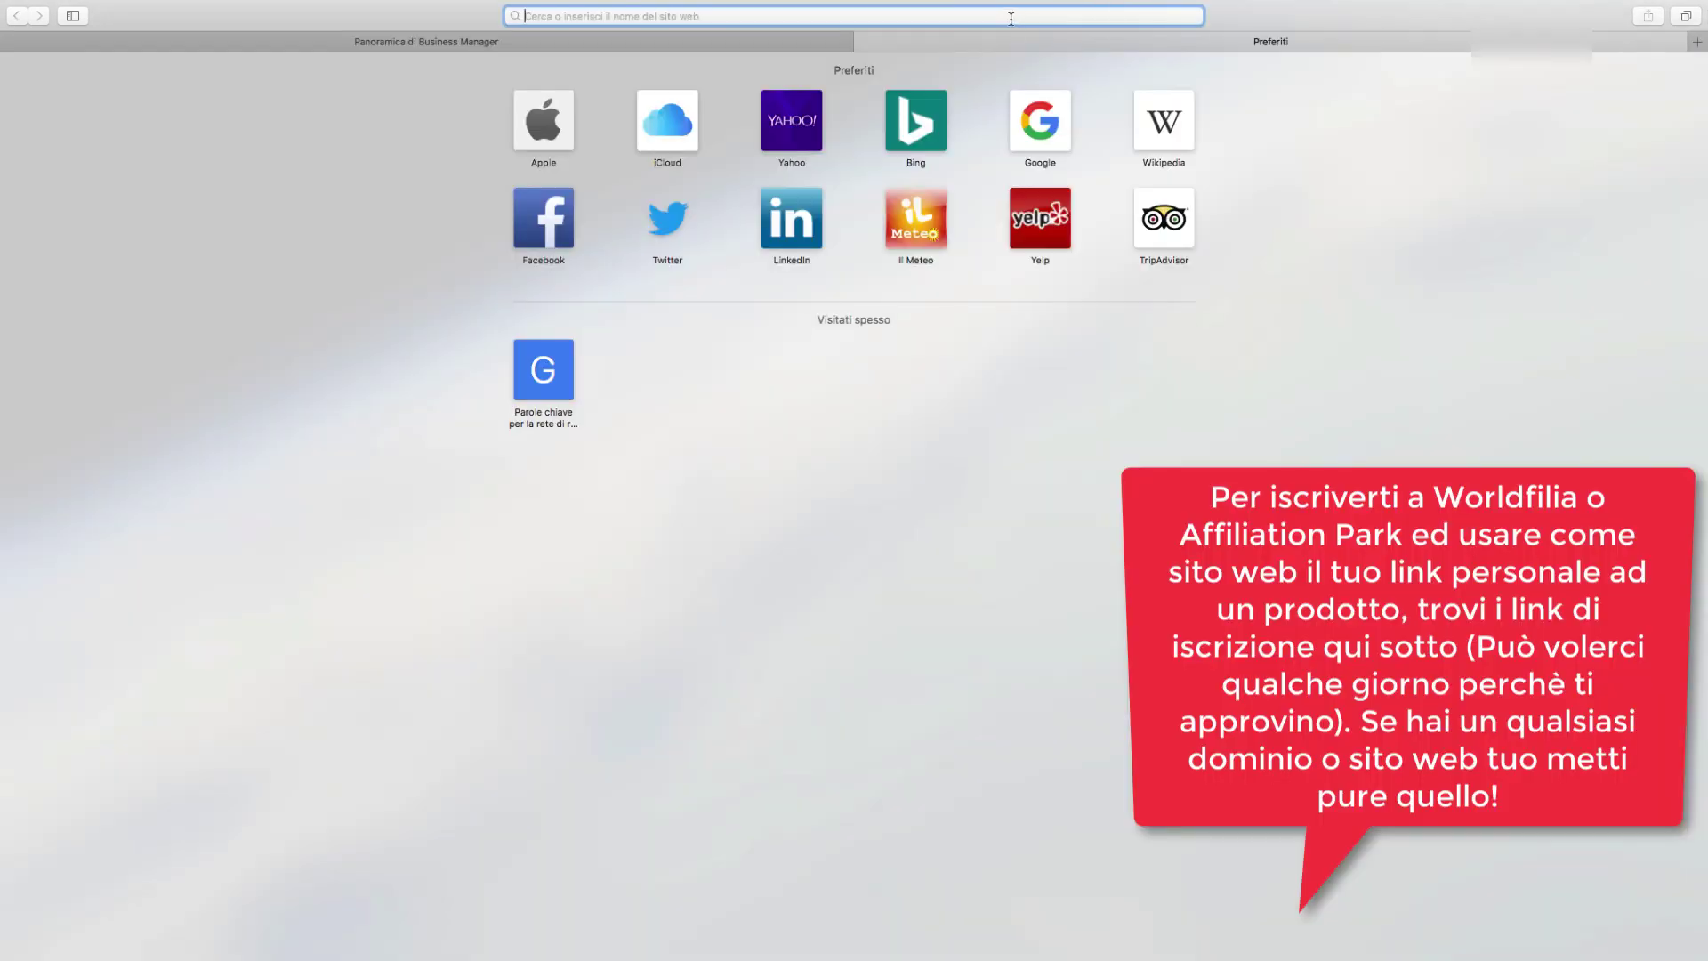
text(worldfilia.net)
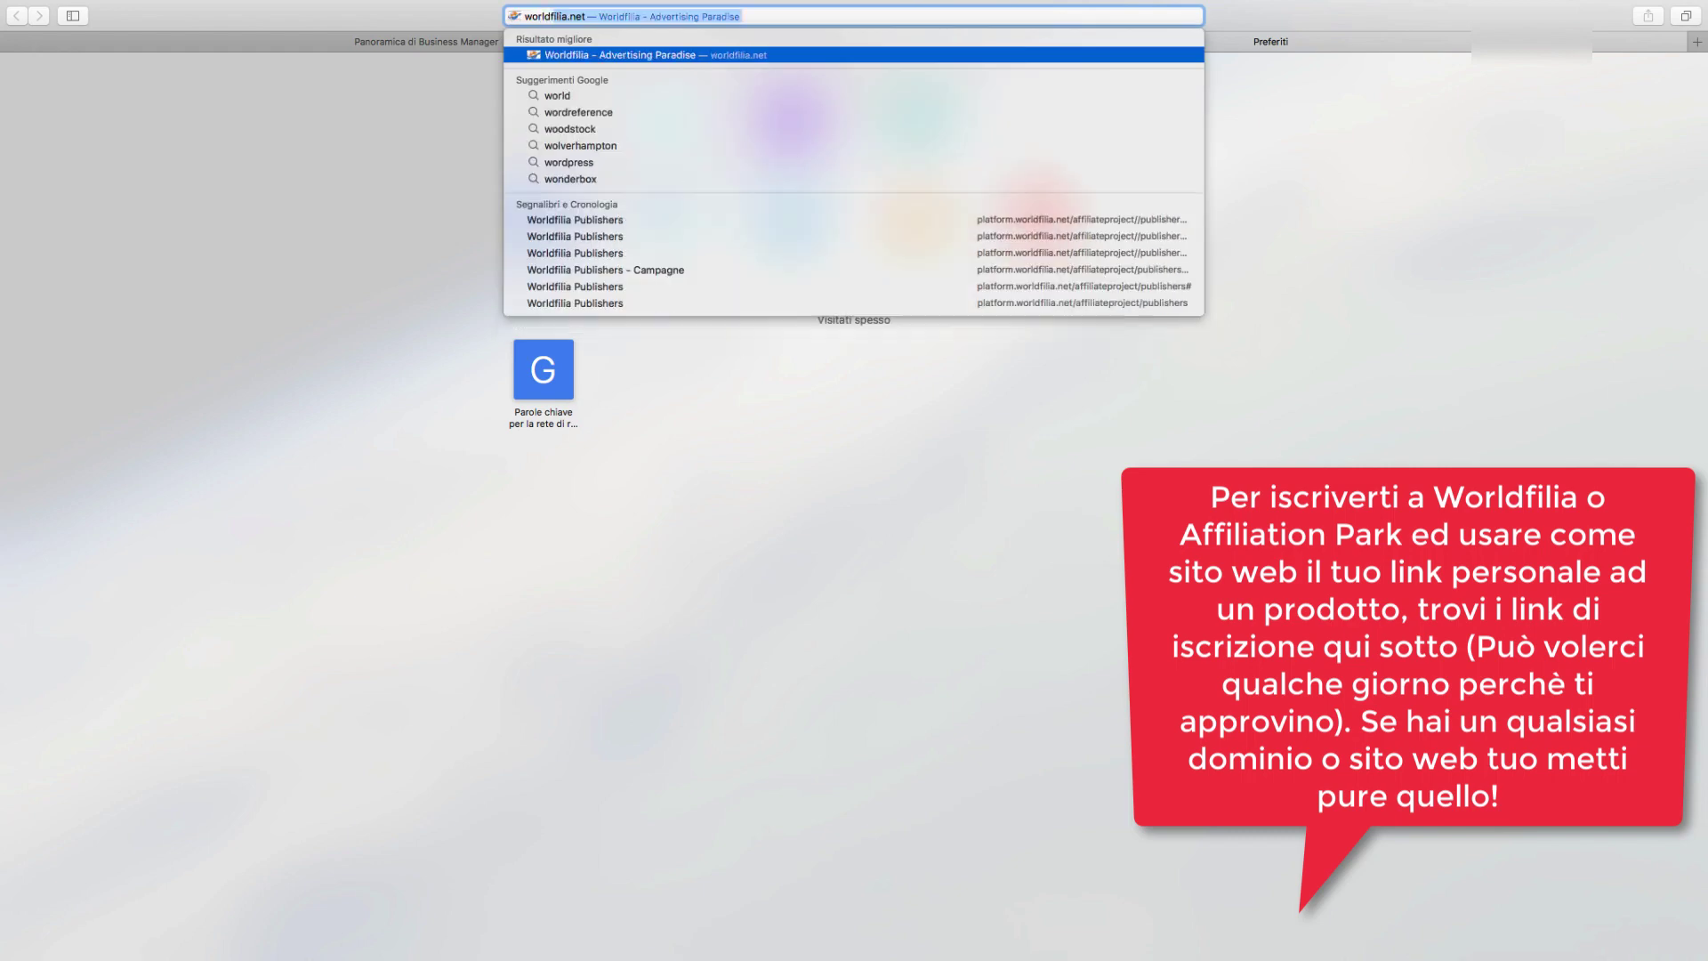
key(Return)
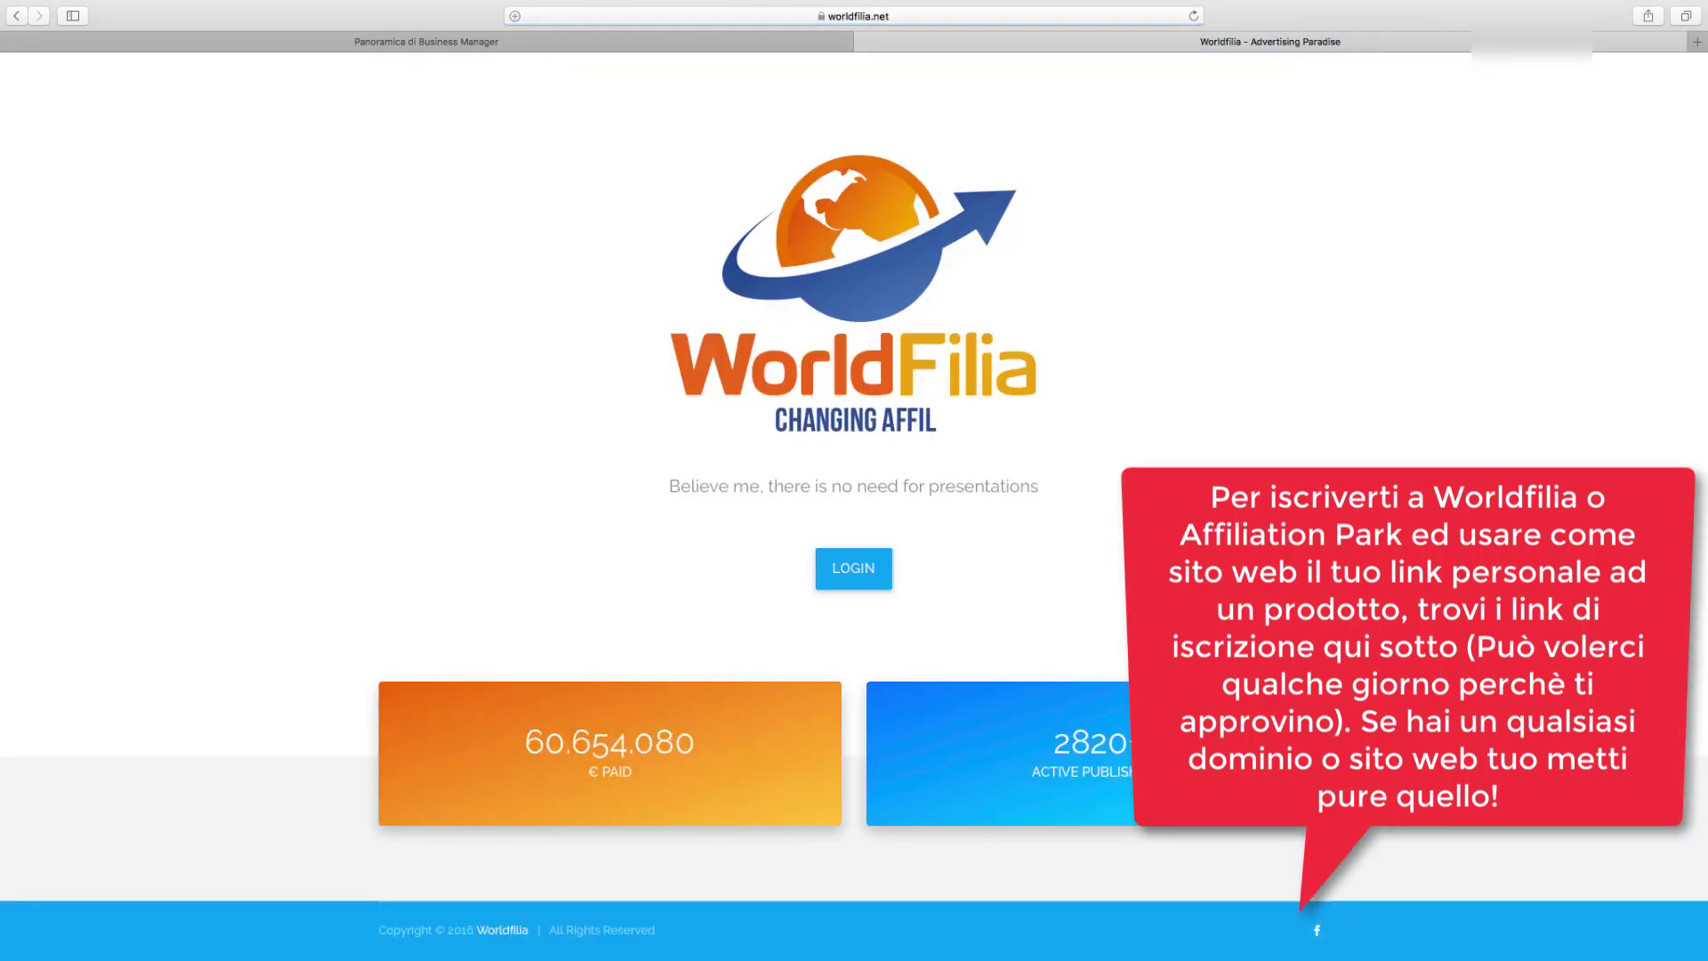
click(828, 564)
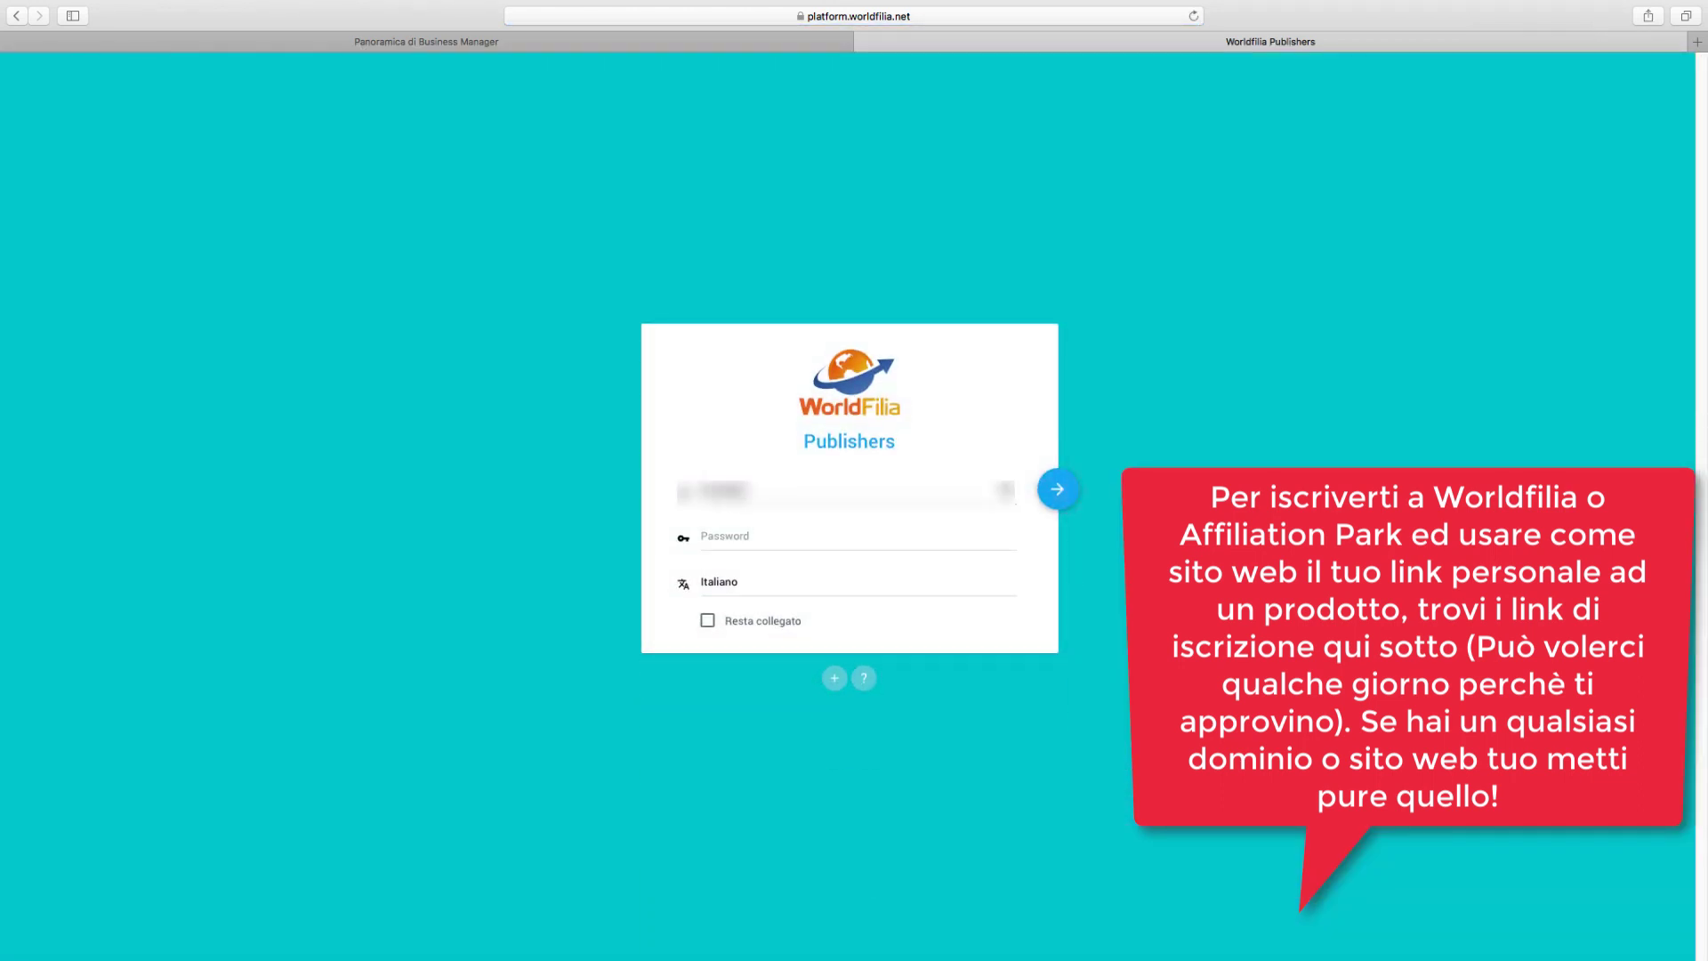
- Log in to the Worldfilia publisher account with its password and decline saving the password
key(Tab)
text(•••••••)
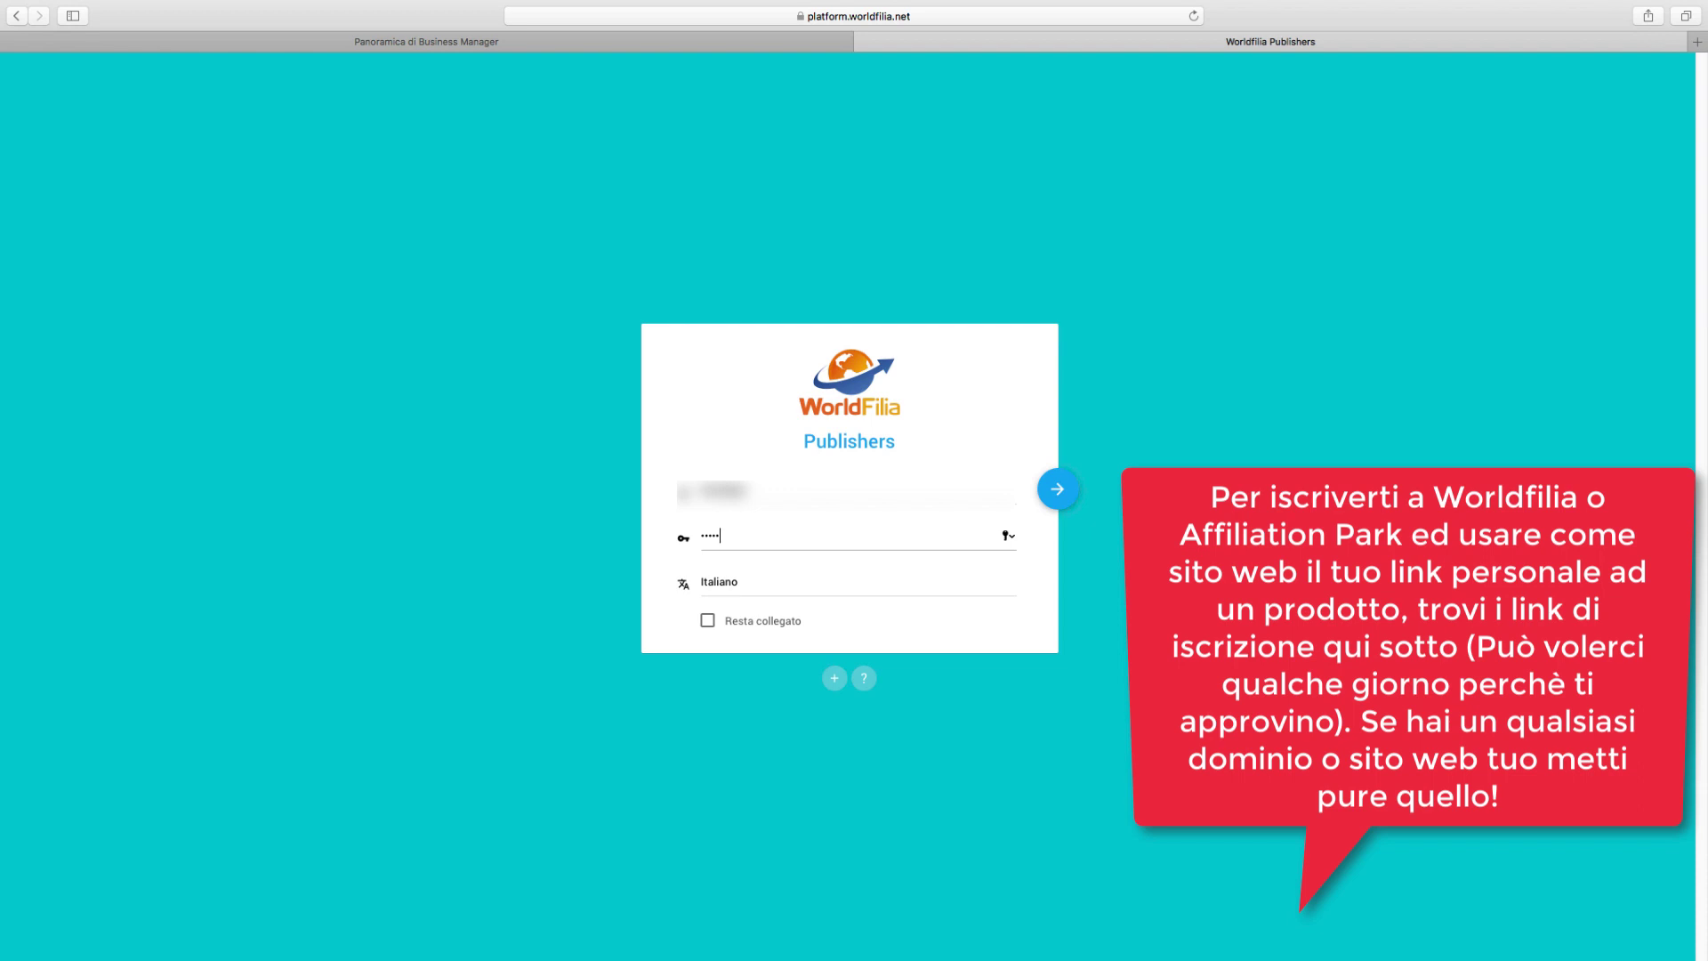
text(•)
click(1057, 491)
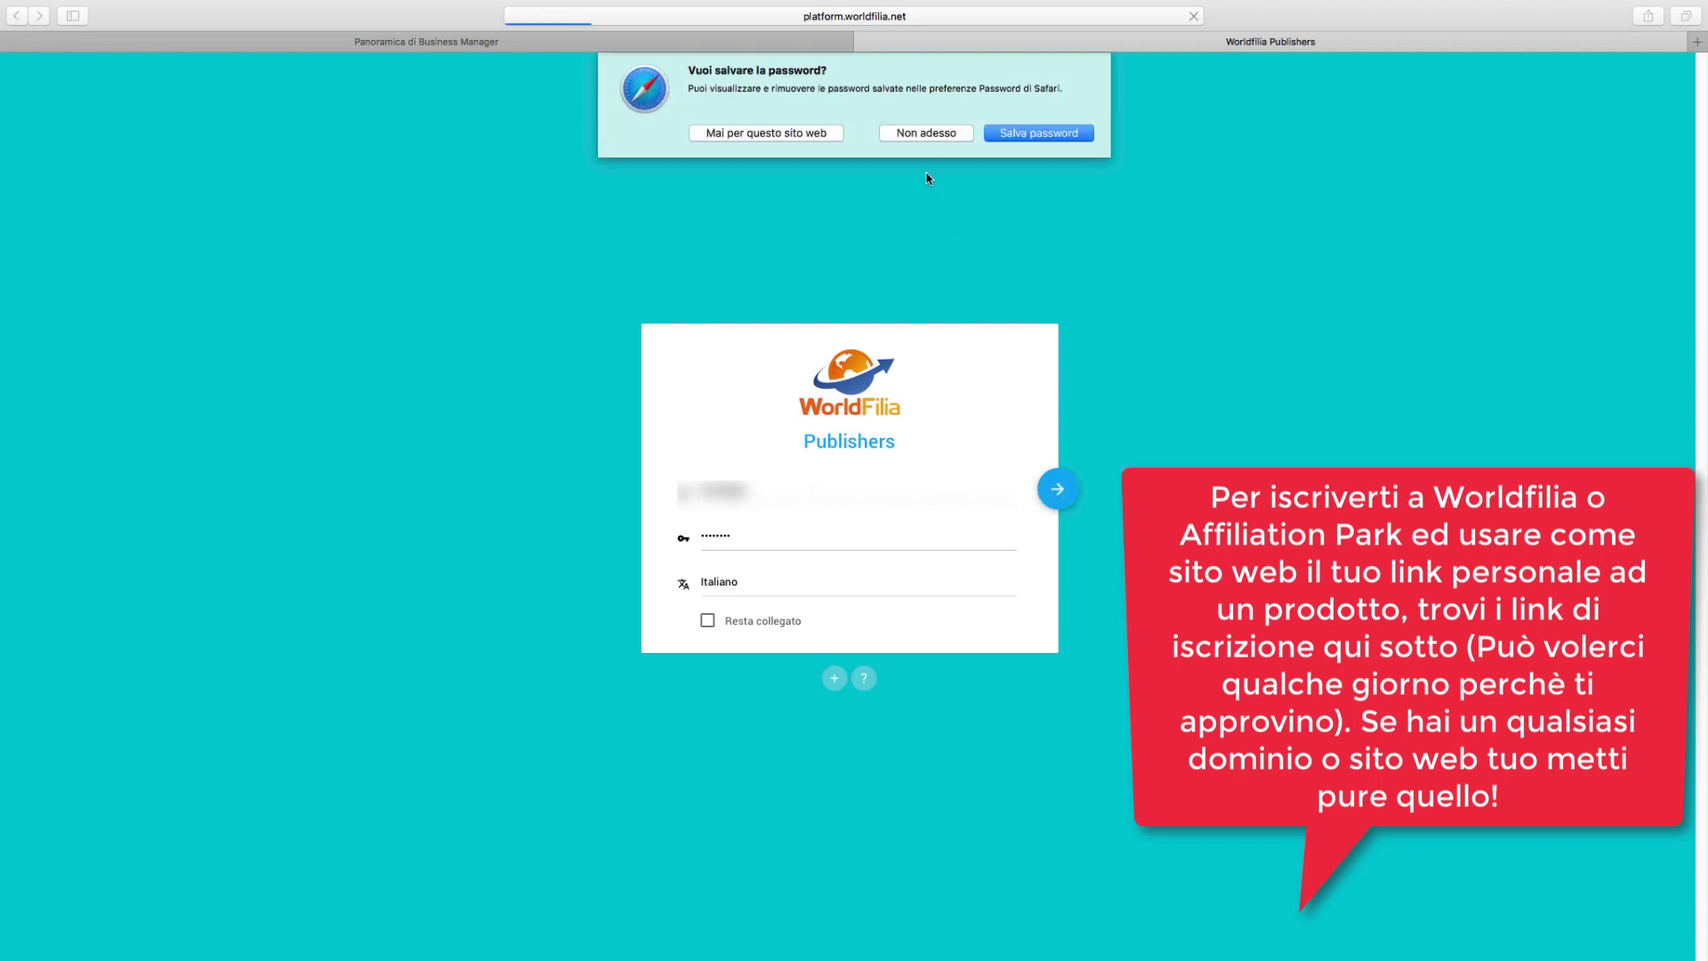
click(916, 135)
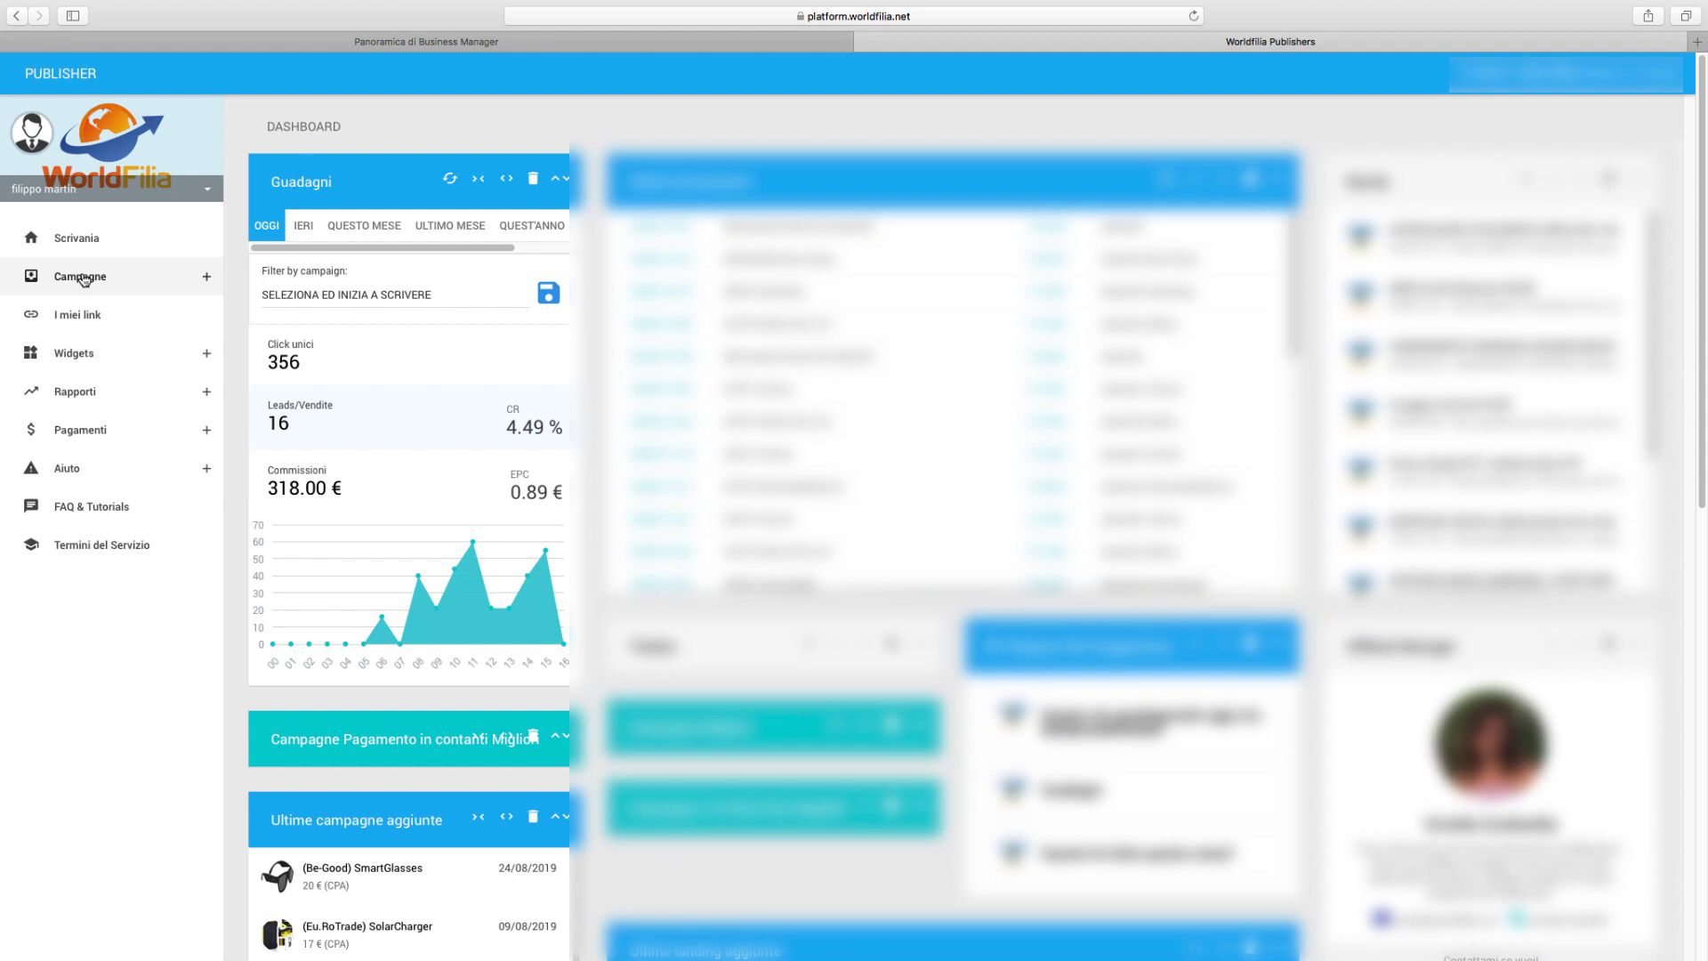
- Find the (DMC) NoFumo campaign among all campaigns and copy the default link of its "(acquisto) 1" landing page
click(84, 280)
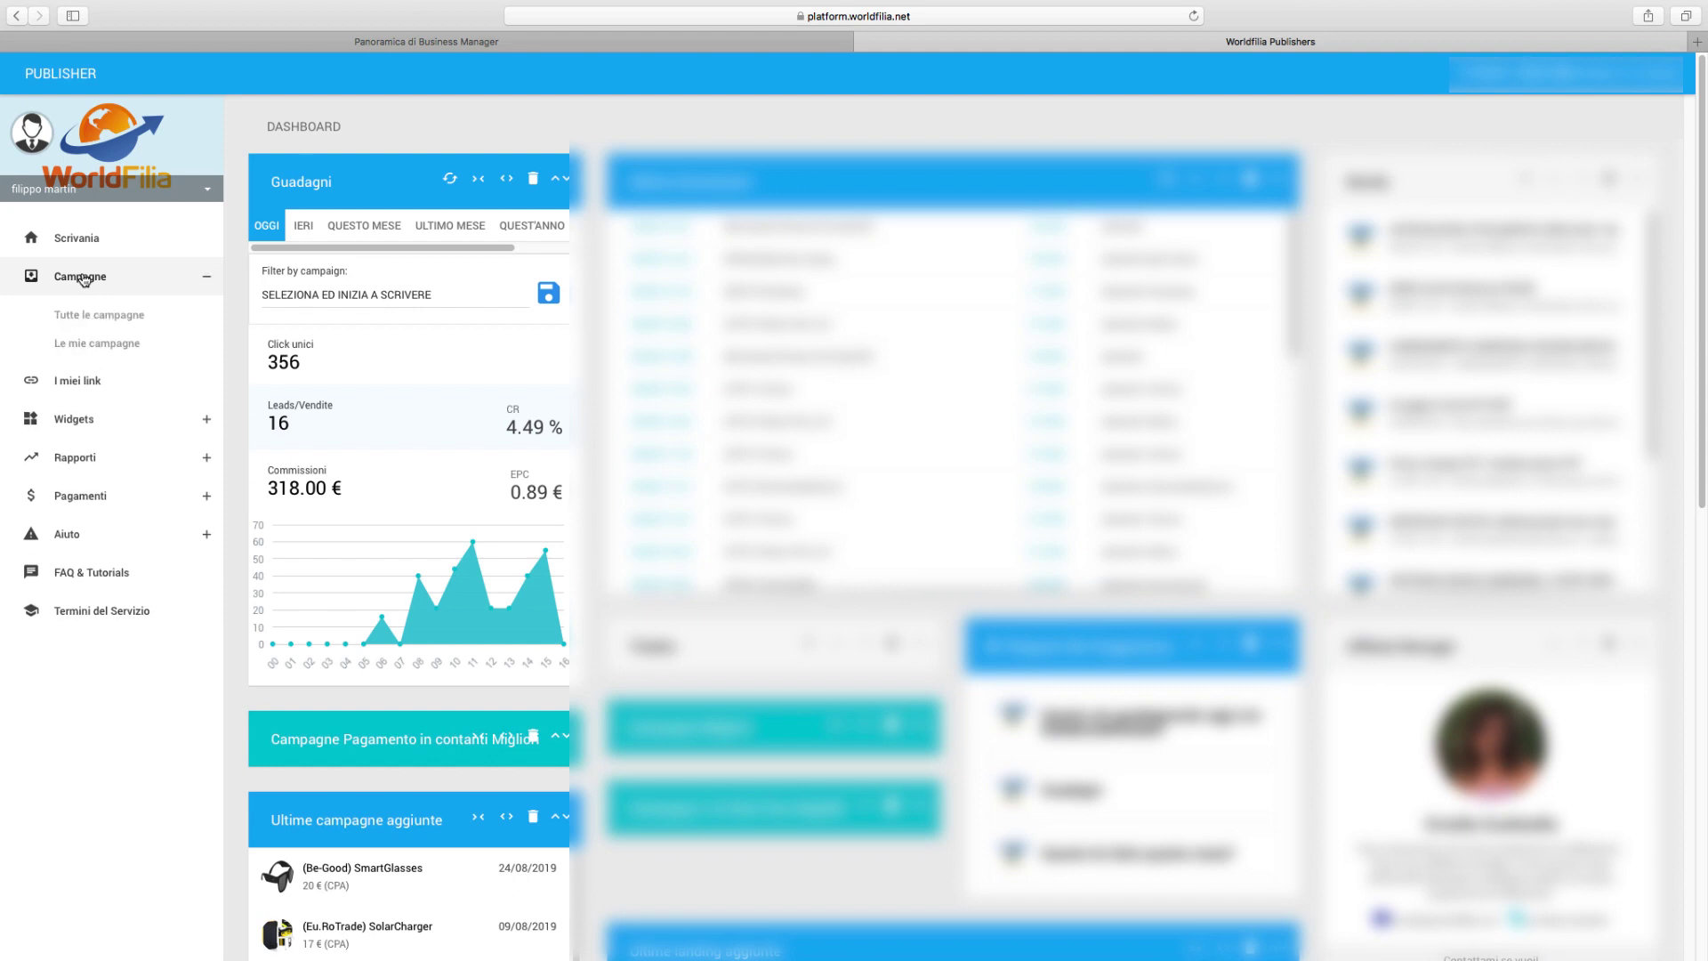
click(100, 317)
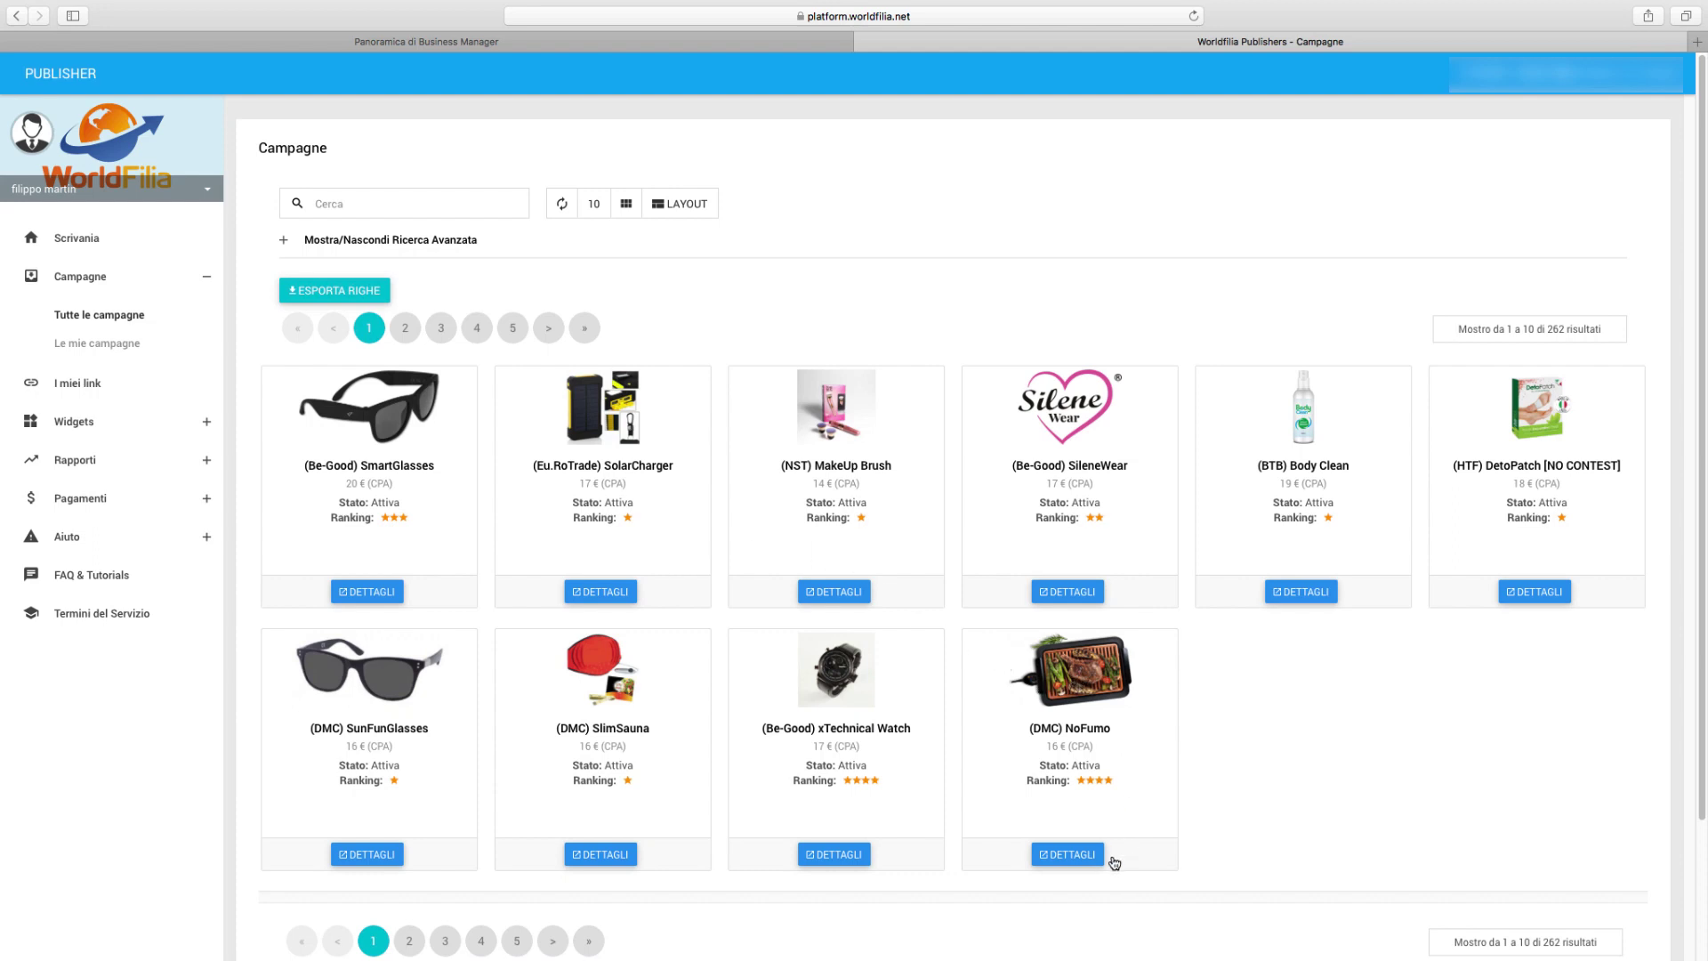
click(1074, 855)
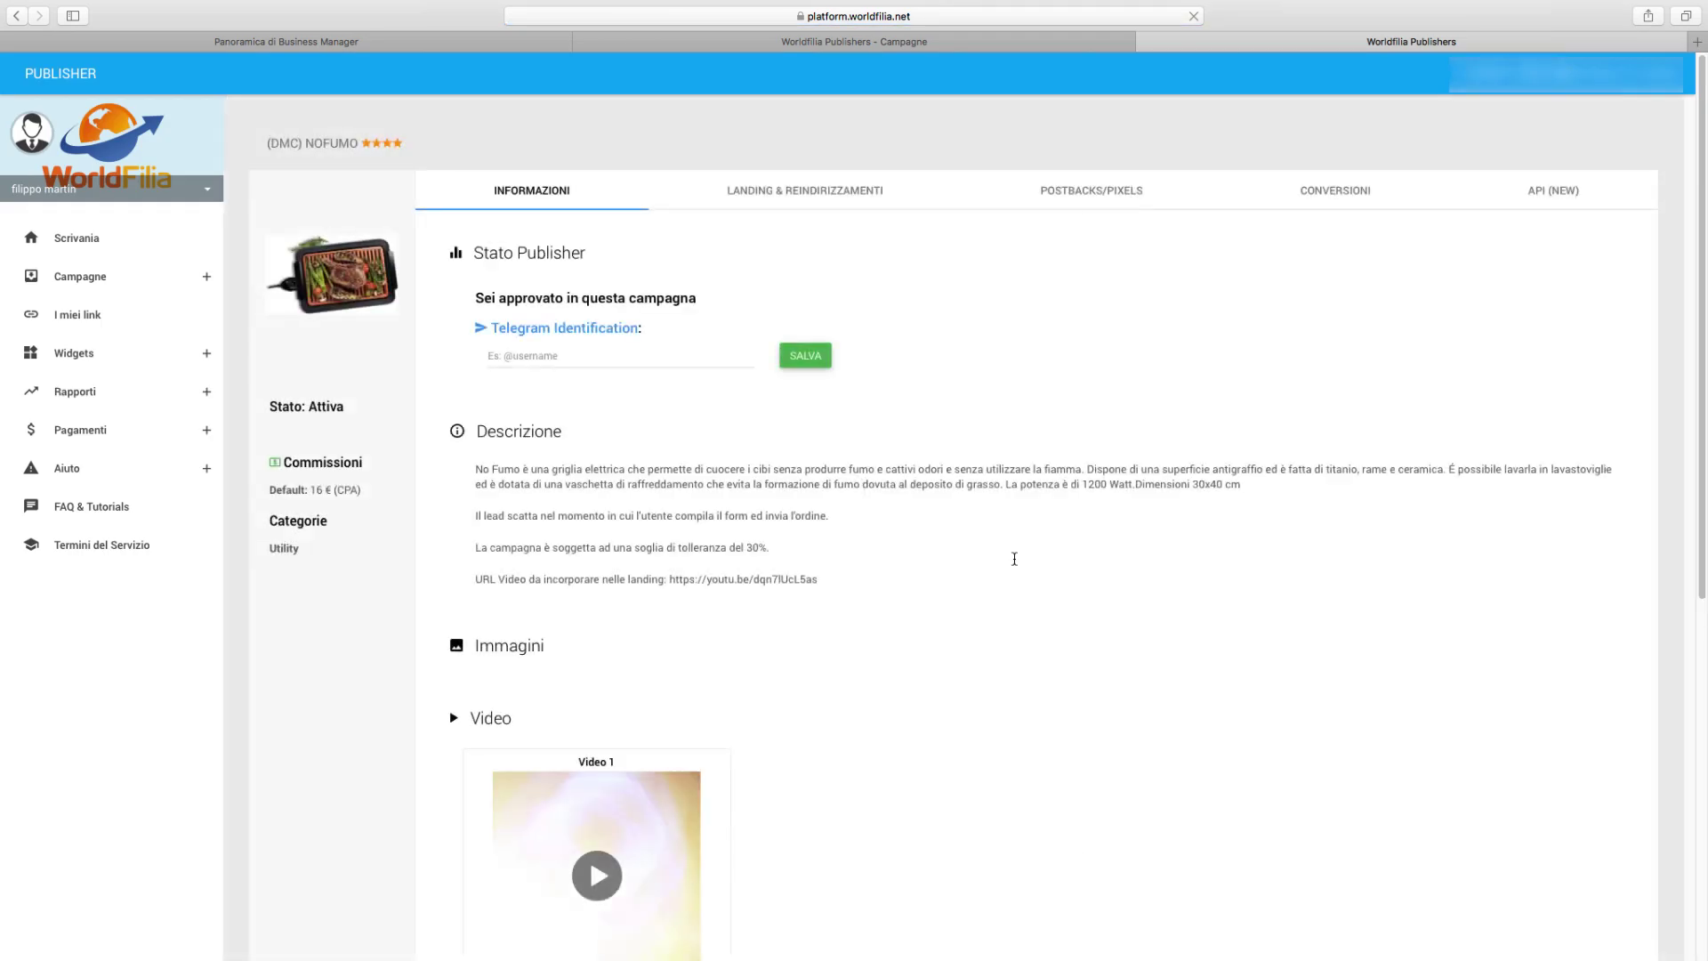
click(804, 194)
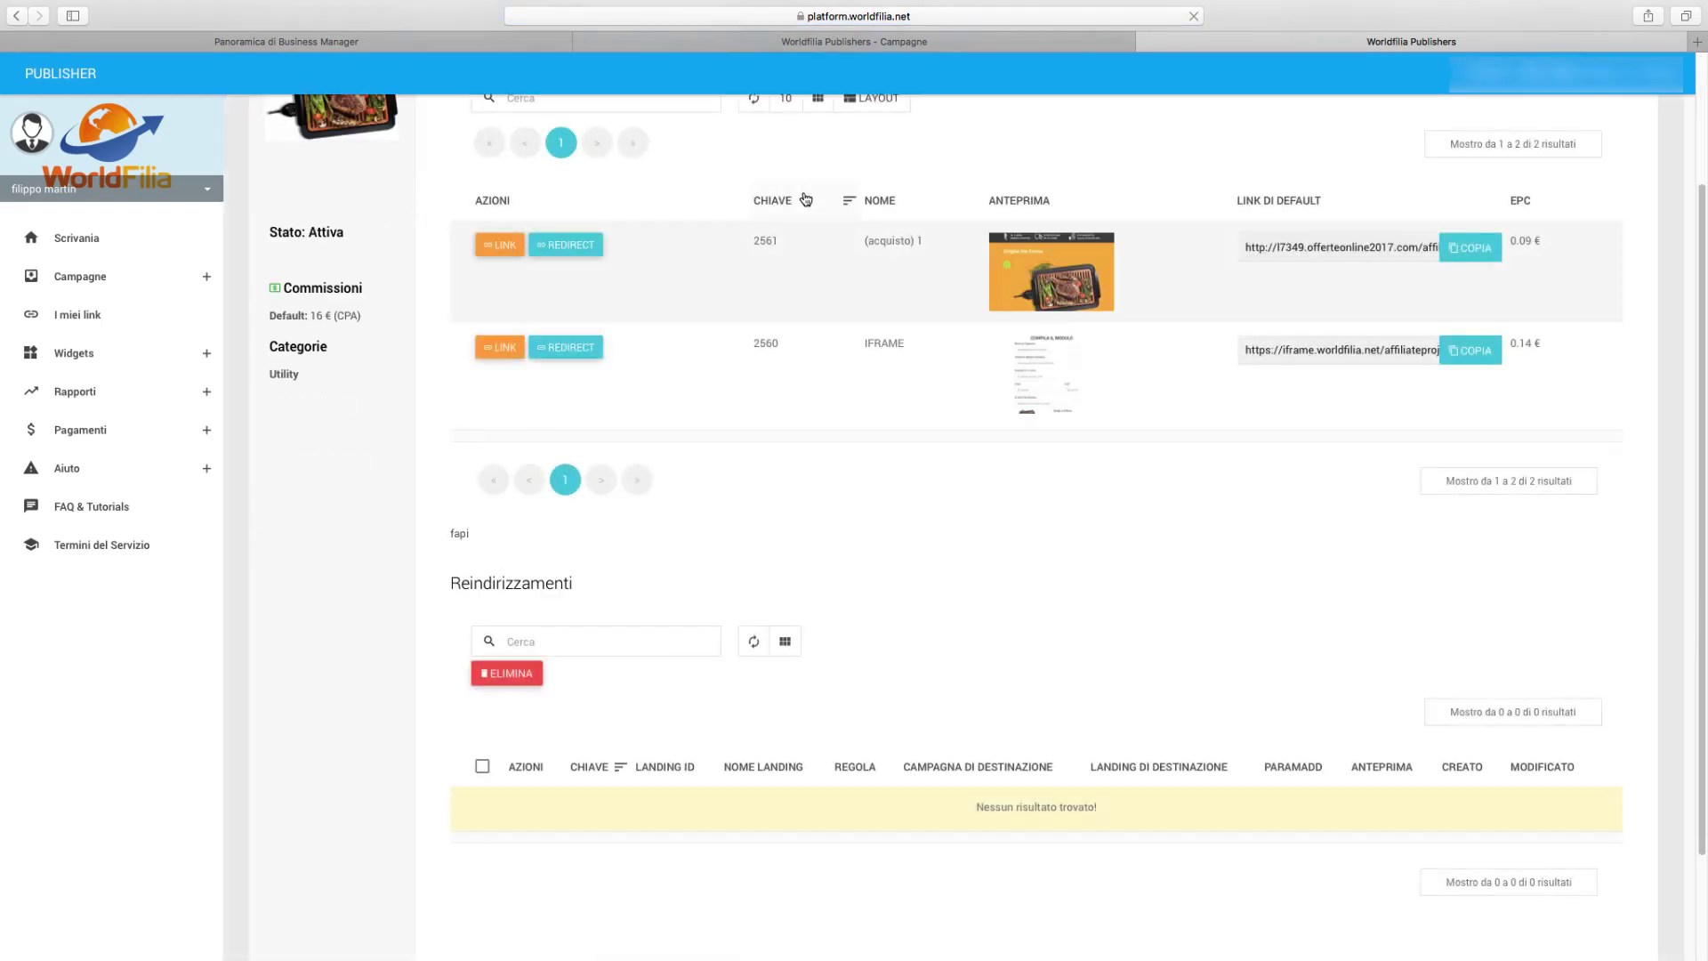
click(1471, 432)
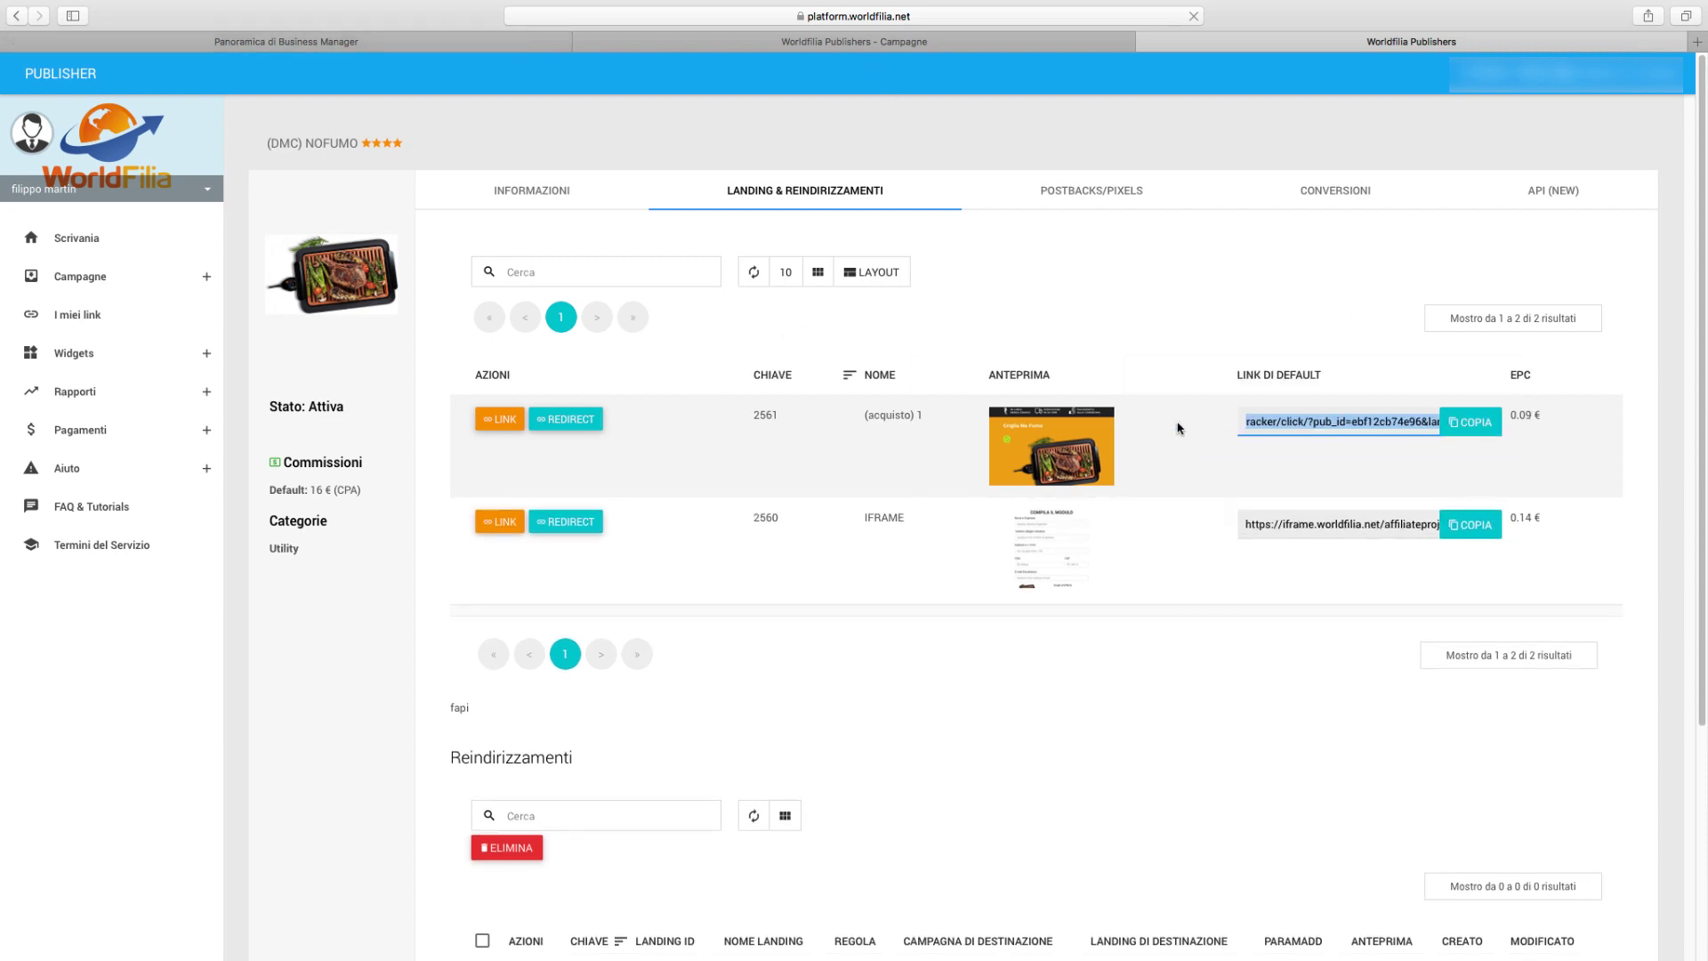
- Return to the Business Manager company details form and paste the copied affiliate link as the website
click(370, 45)
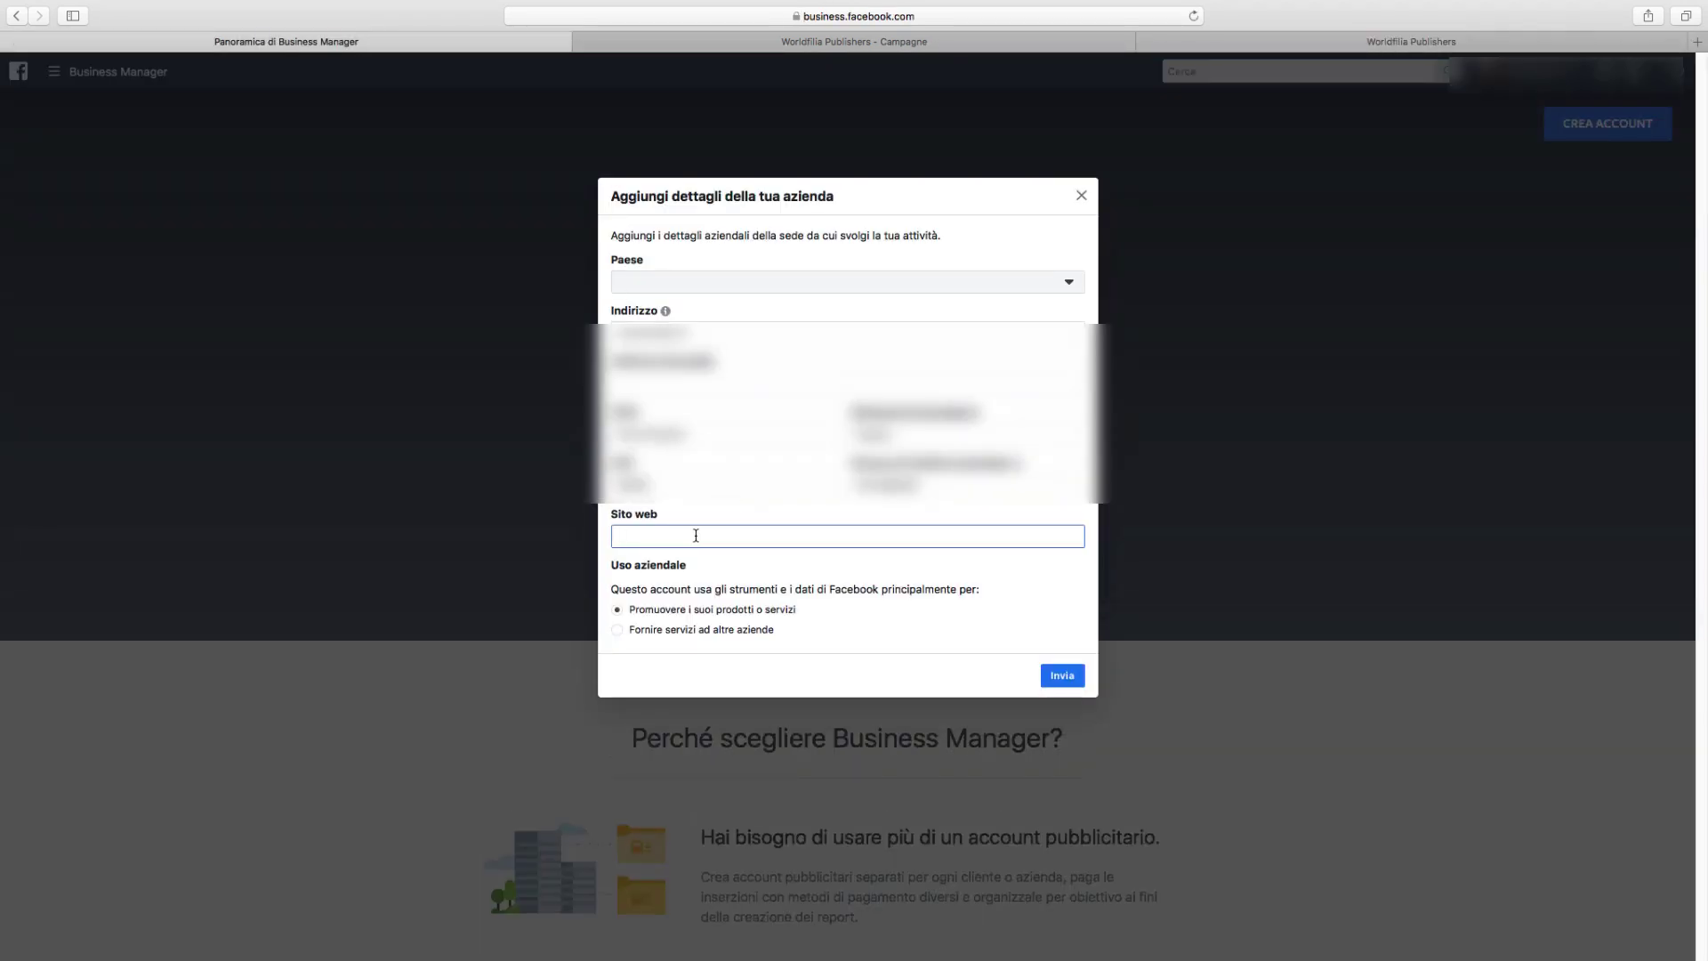
click(693, 535)
key(super+v)
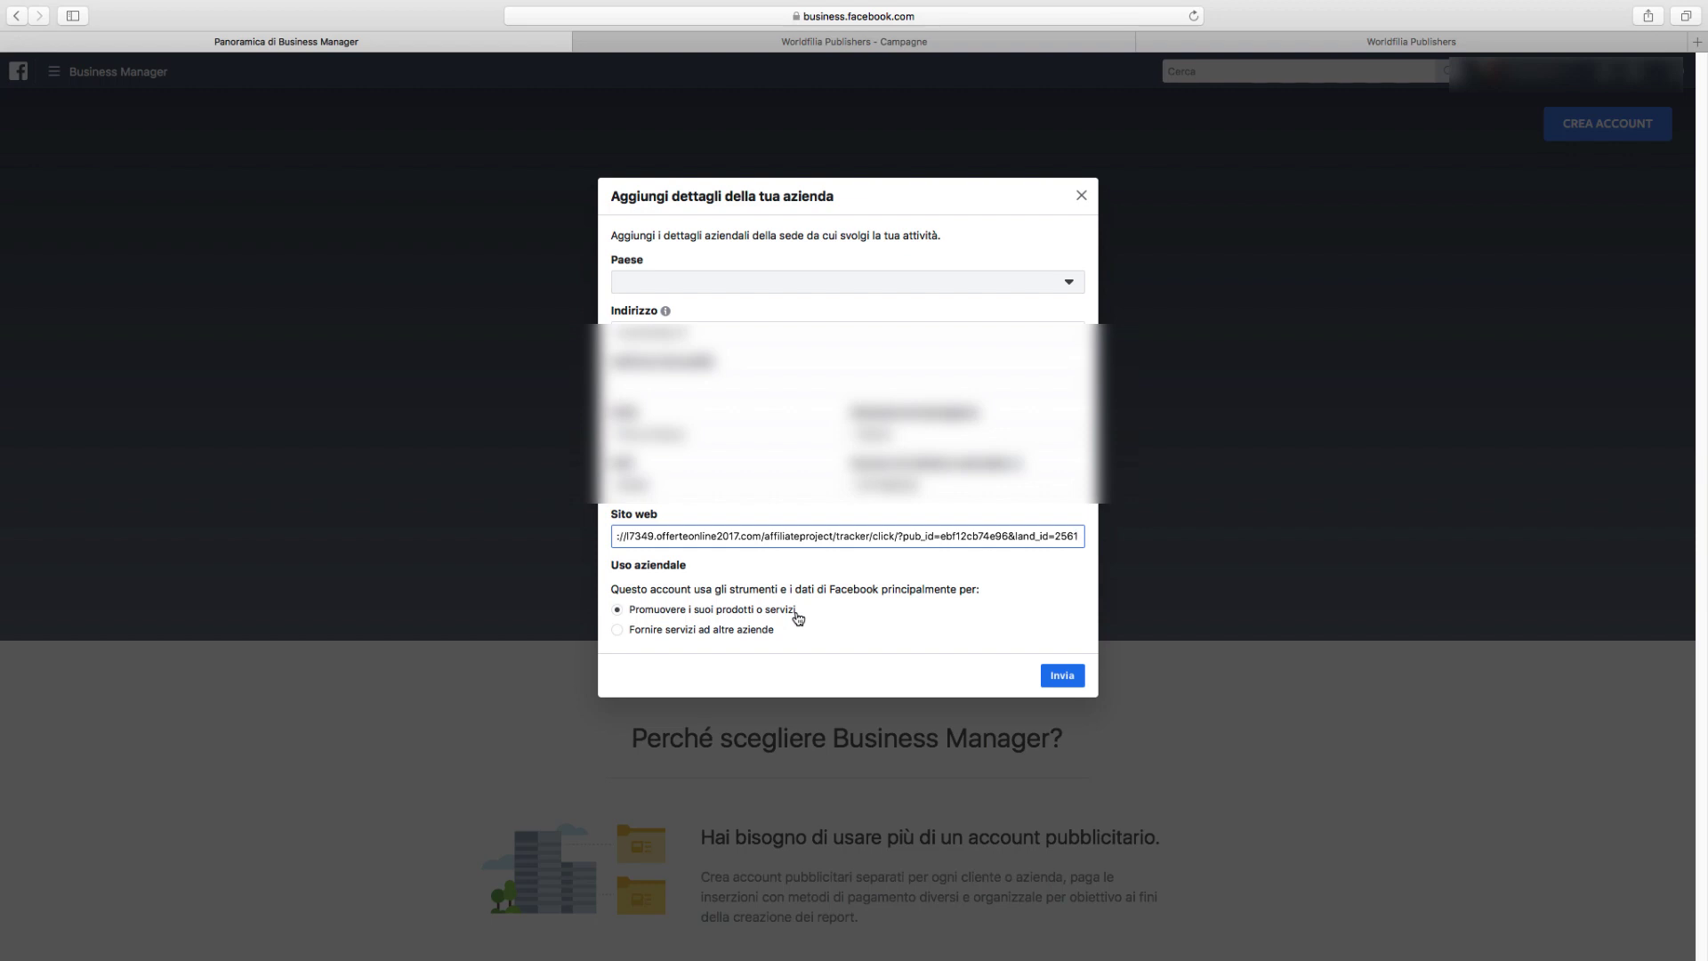
- Replace the business phone number with one that includes the Italian country prefix
double_click(881, 487)
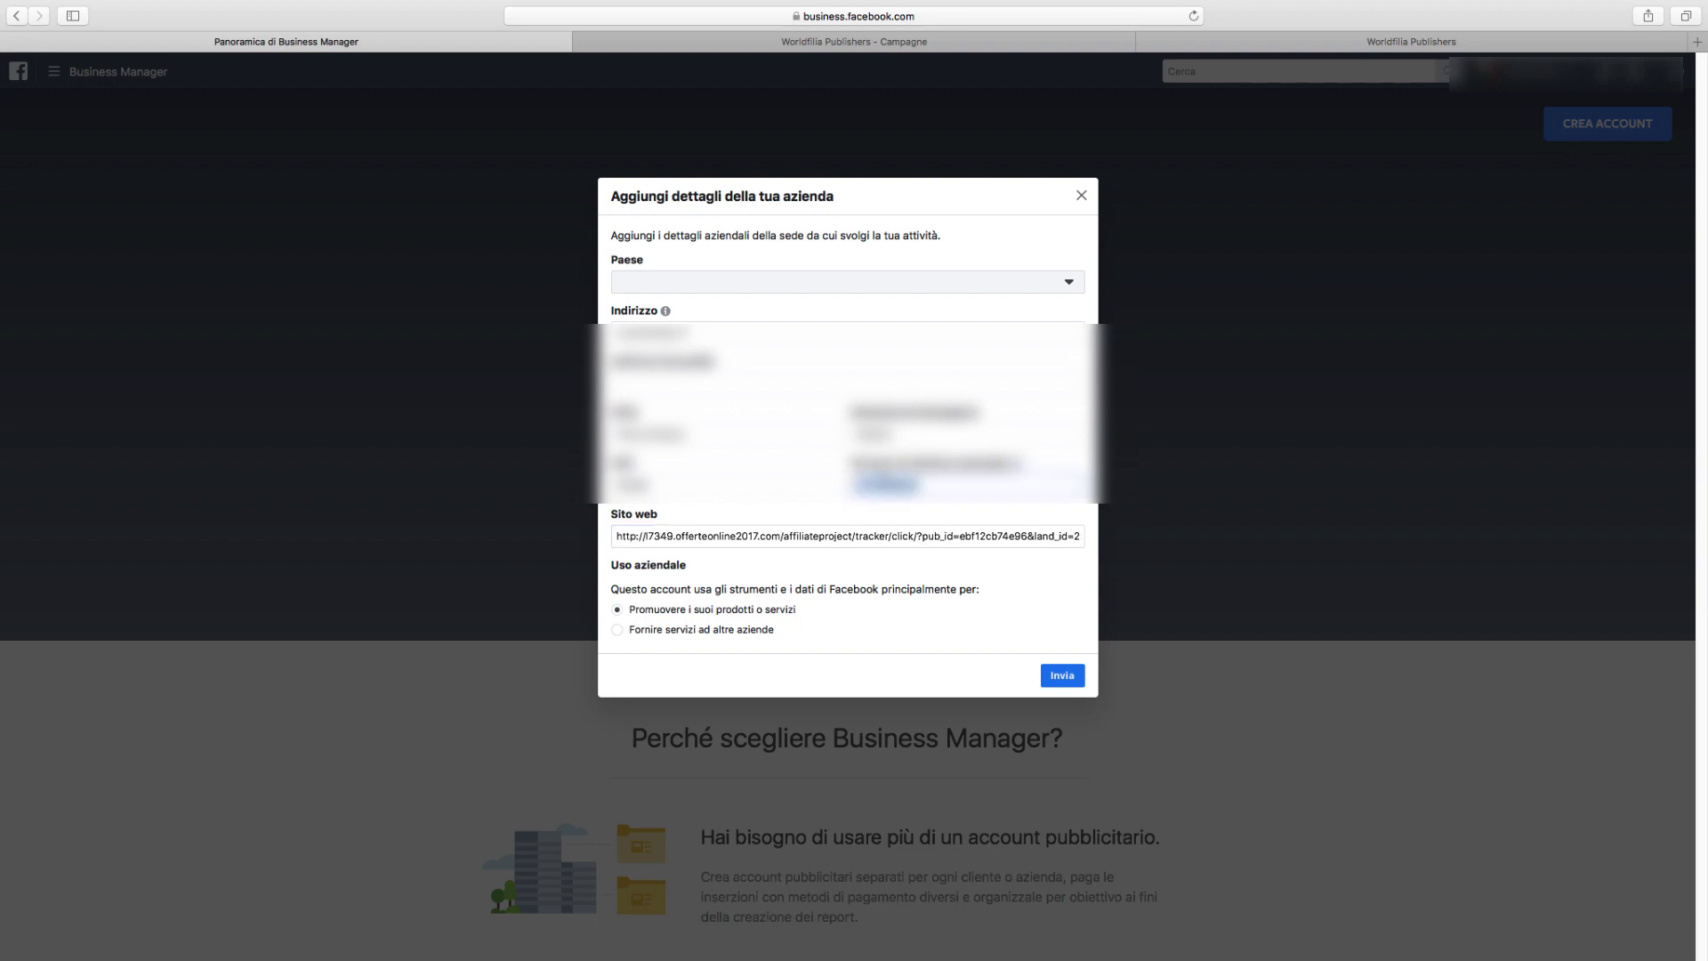
text(+39)
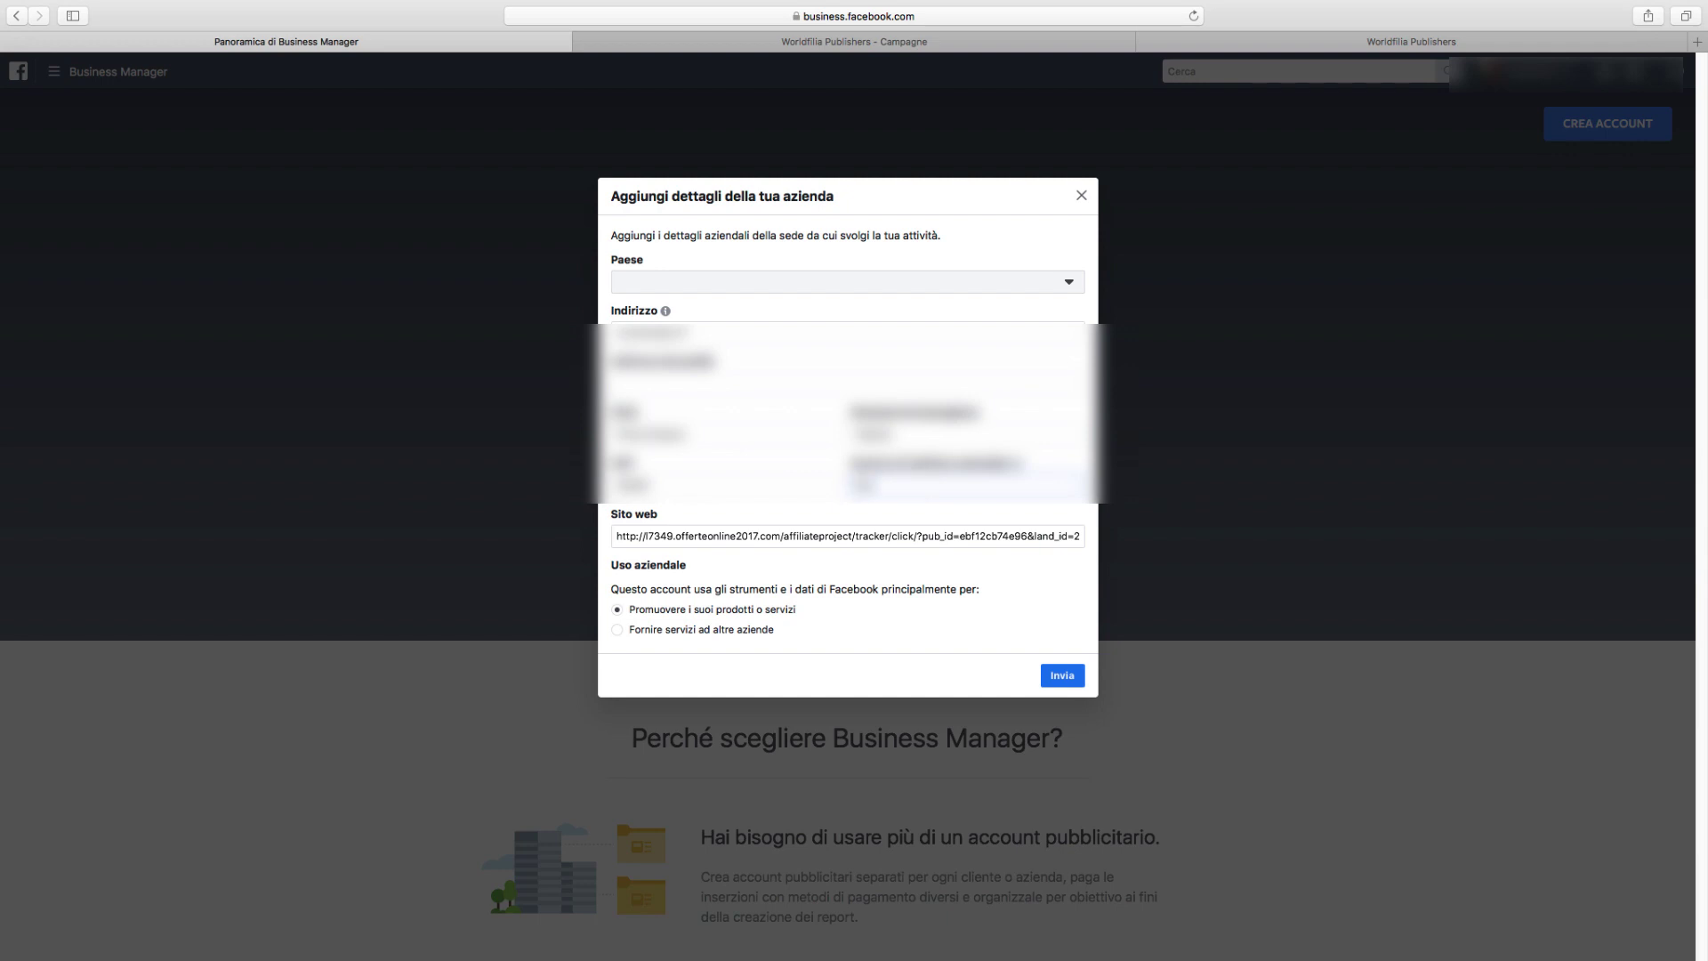
text(333123456)
- Set the country to Italia, submit the company details and finish creating the Business Manager account
click(971, 281)
text(ita)
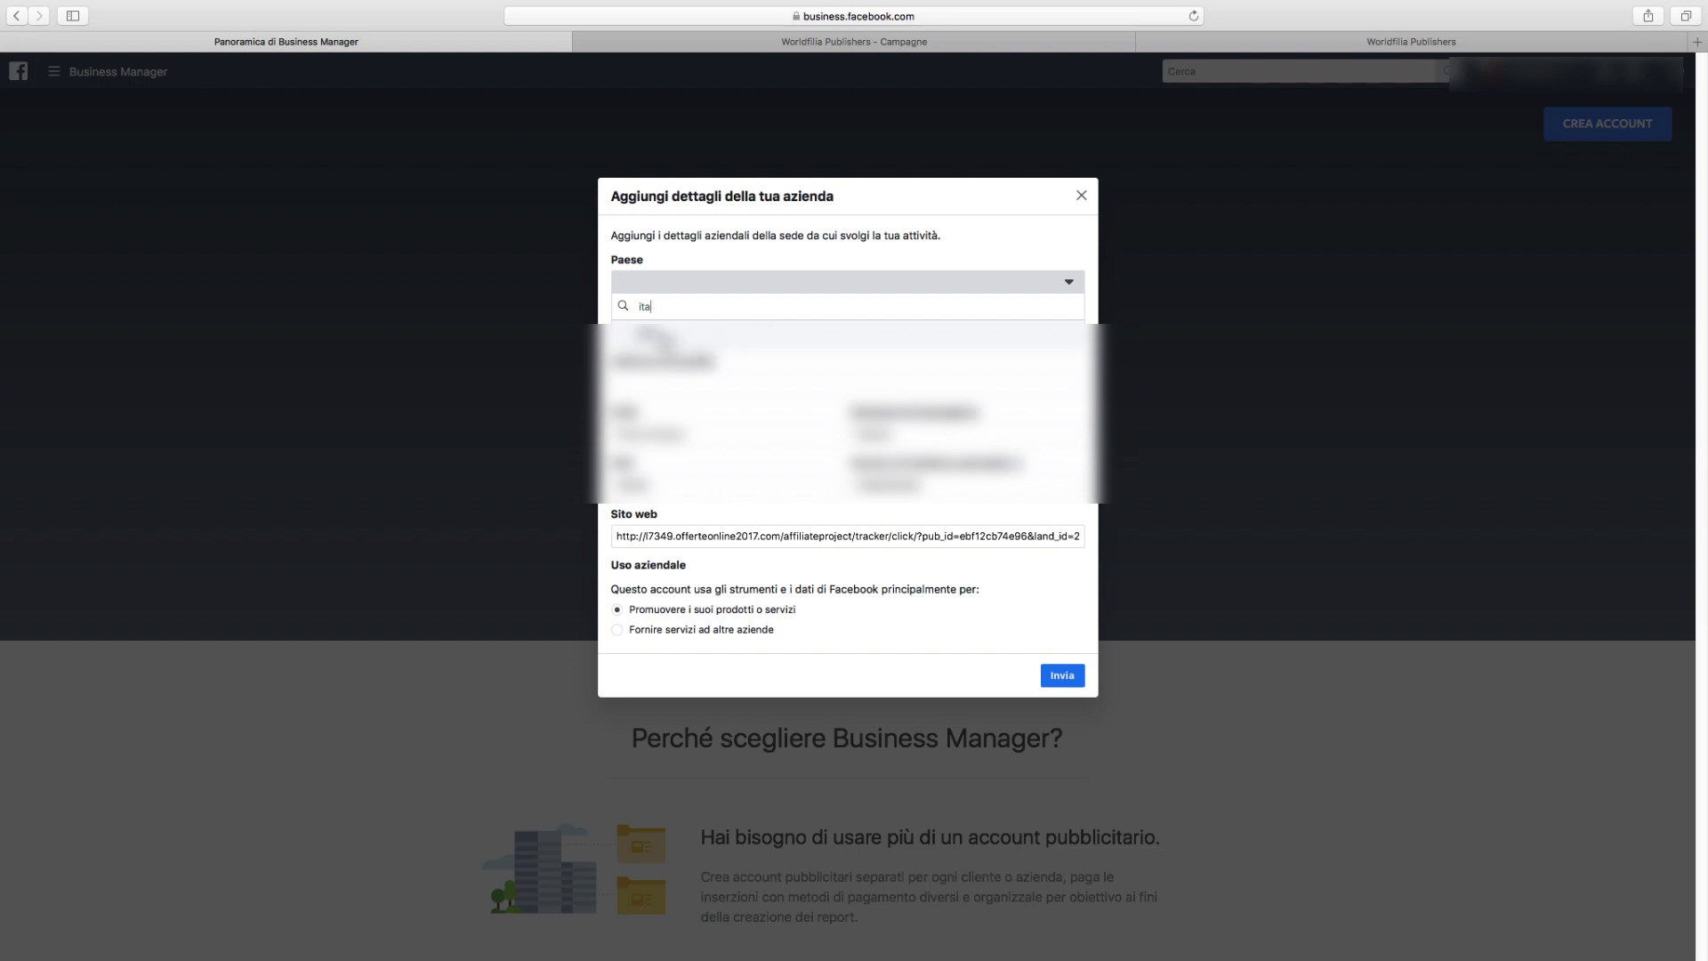
click(661, 336)
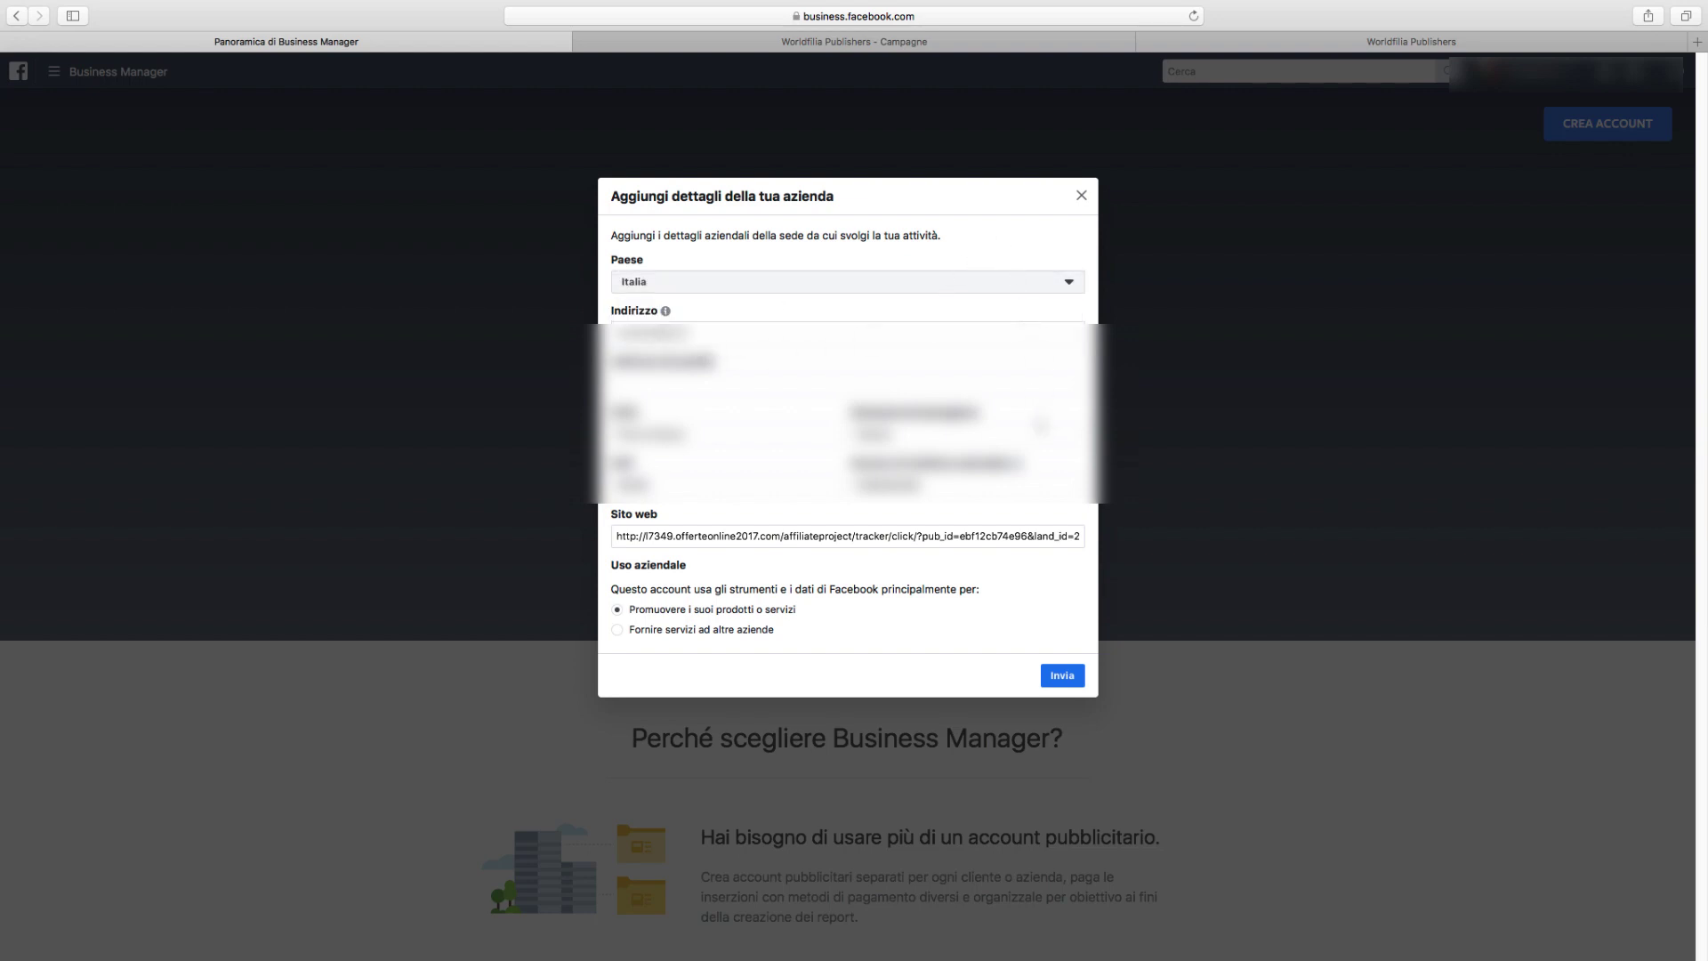
click(1055, 679)
click(1165, 667)
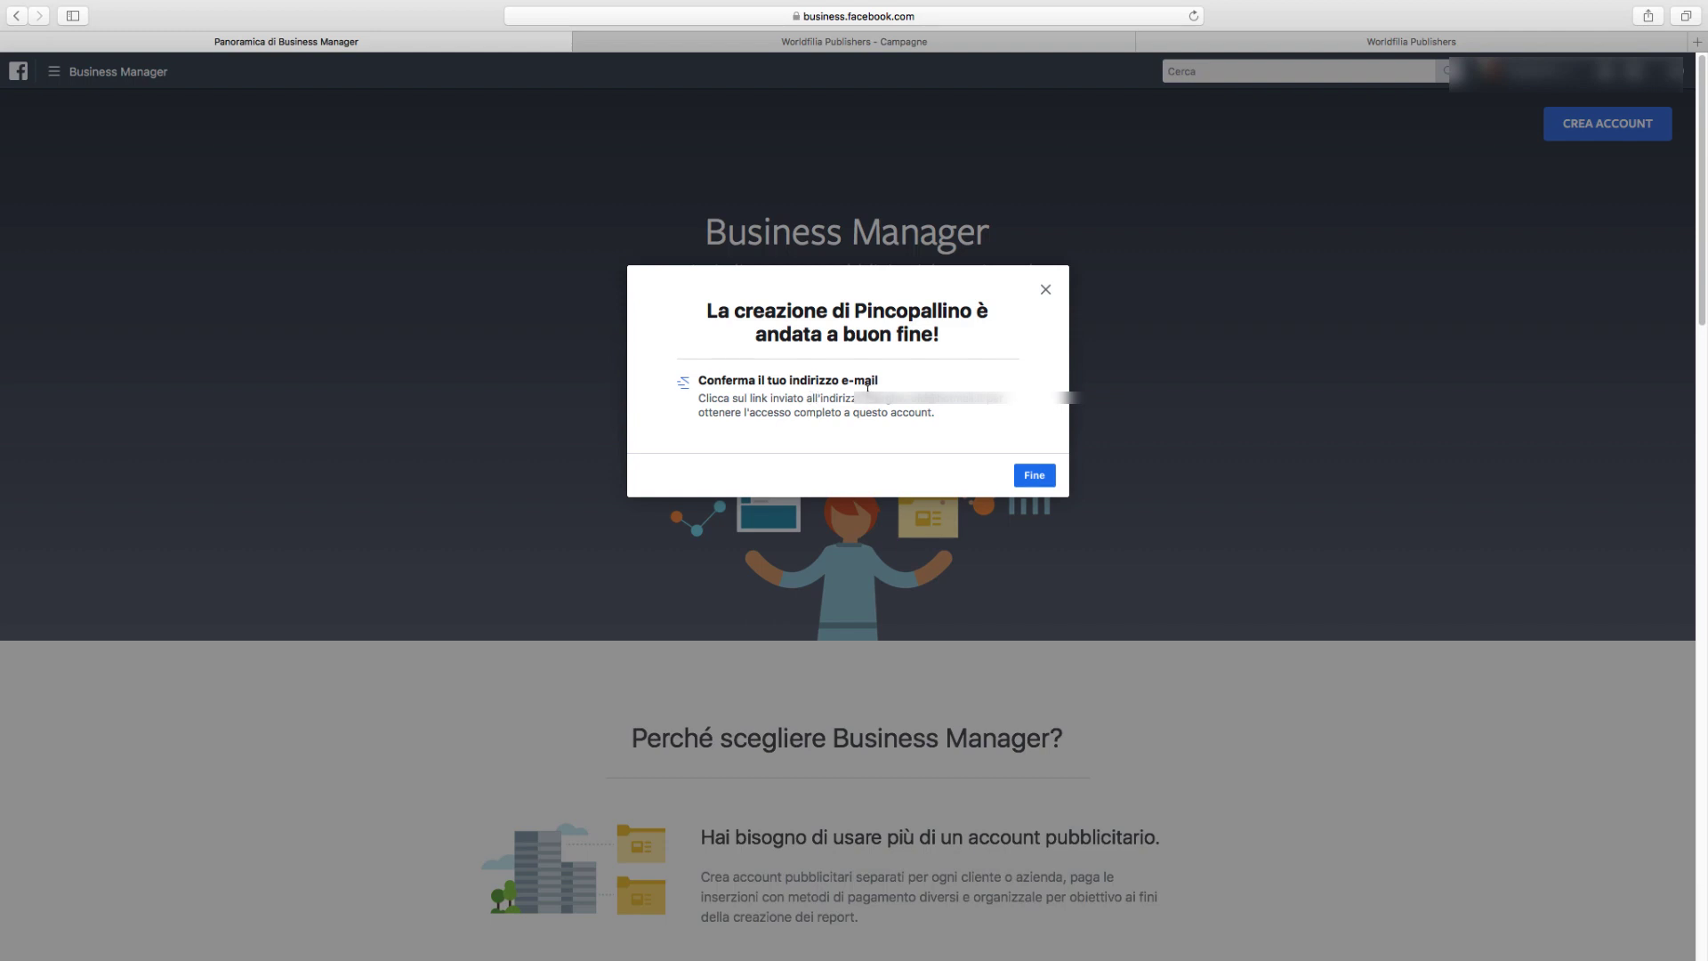
click(1035, 477)
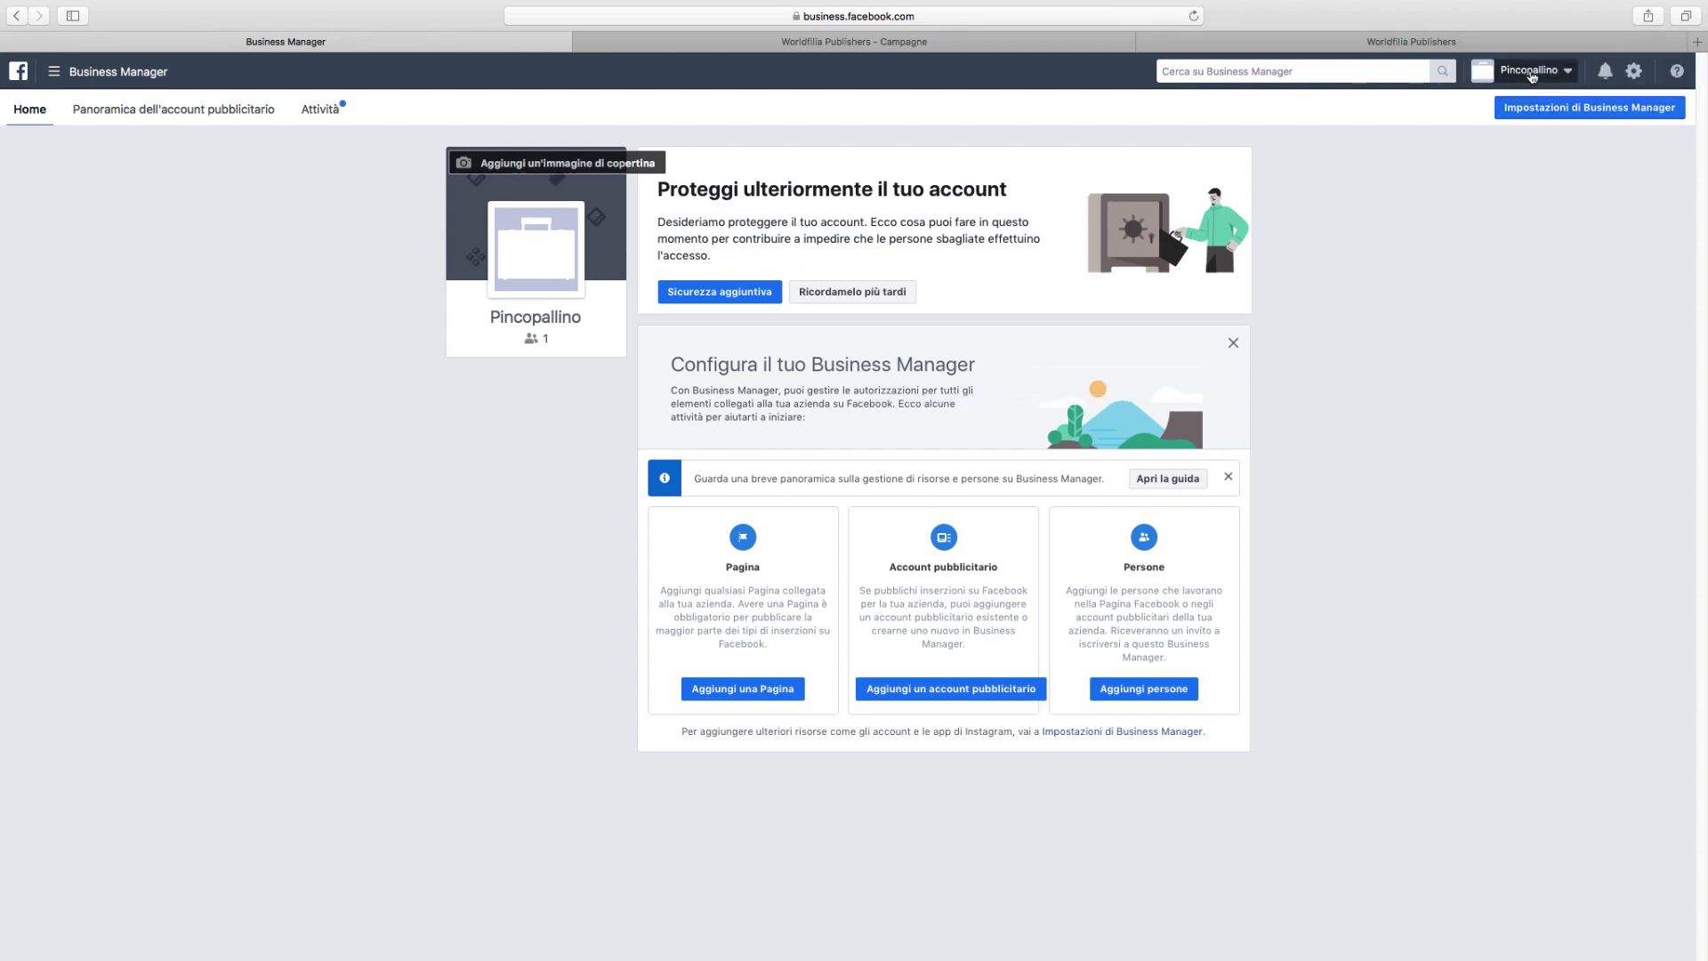
- Check the list of available business accounts and open the ad accounts section of the Business Manager settings
click(1566, 72)
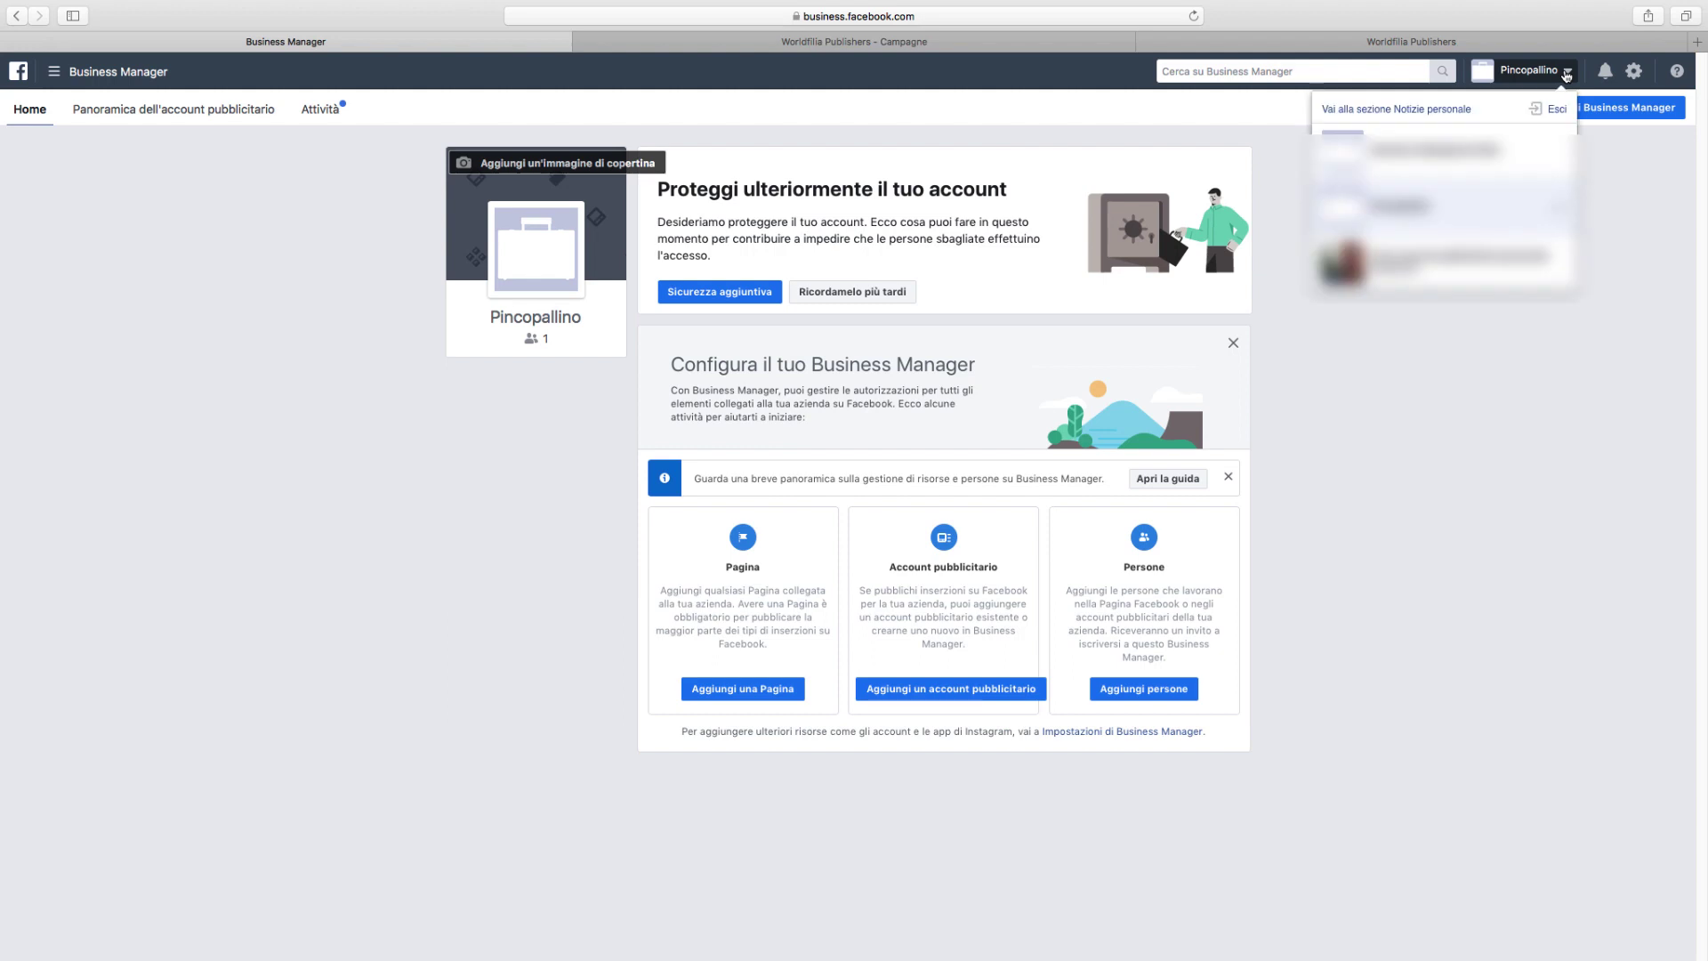
click(1562, 78)
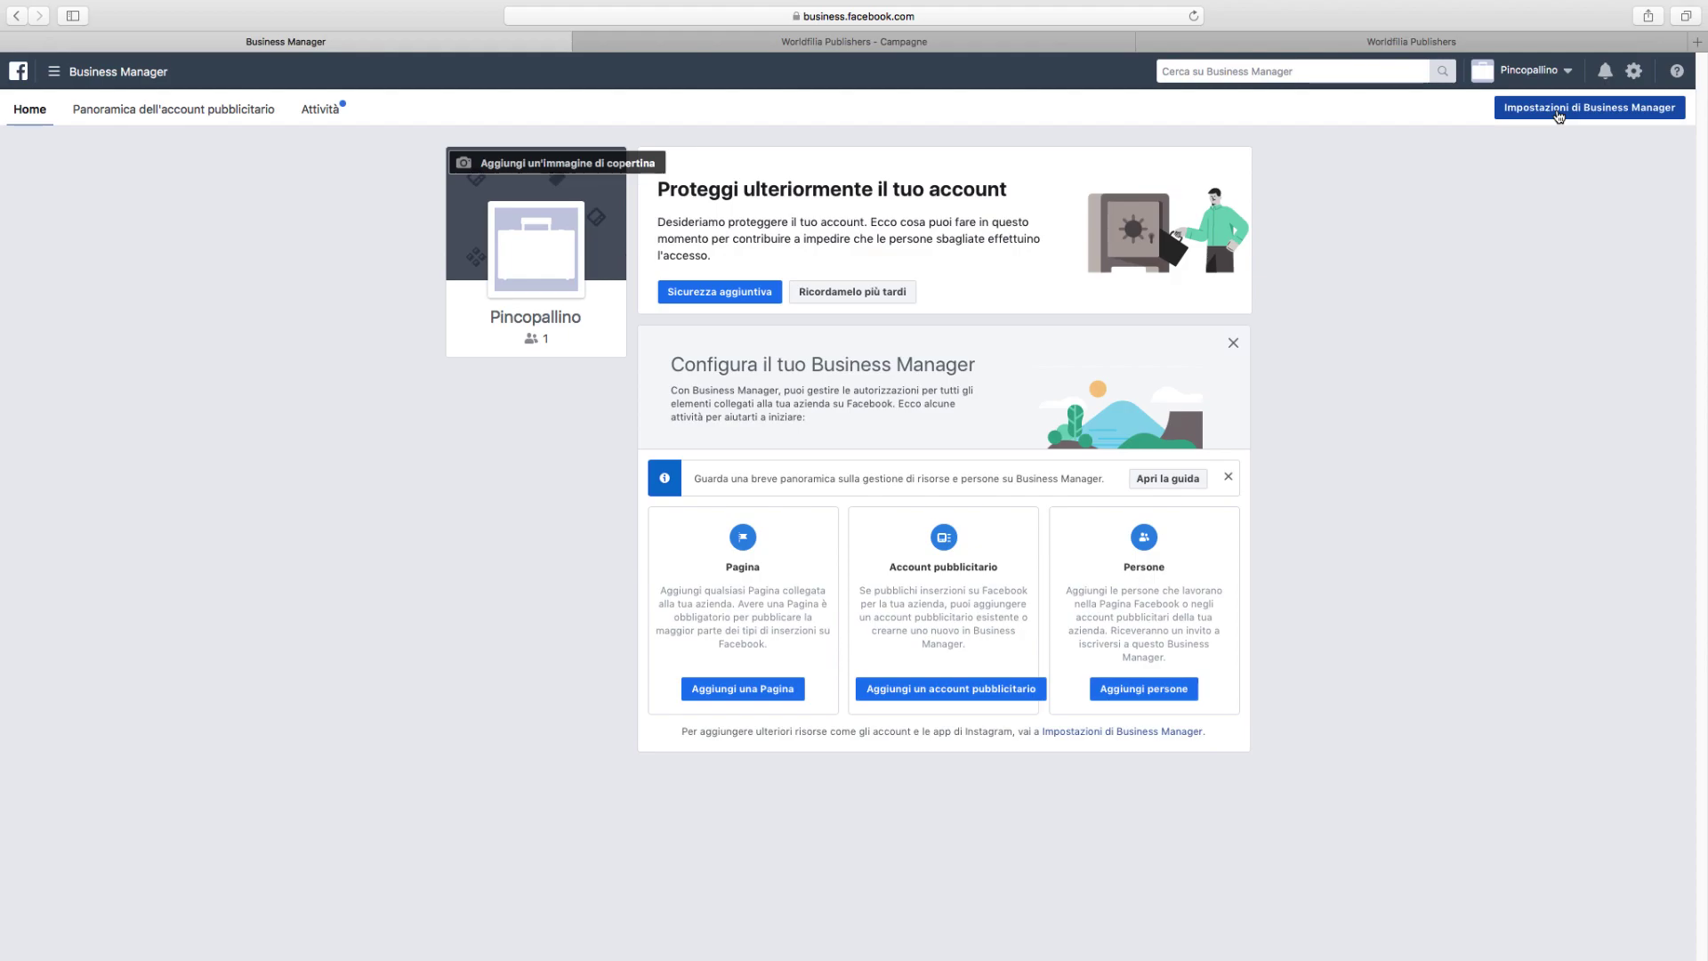
click(1558, 114)
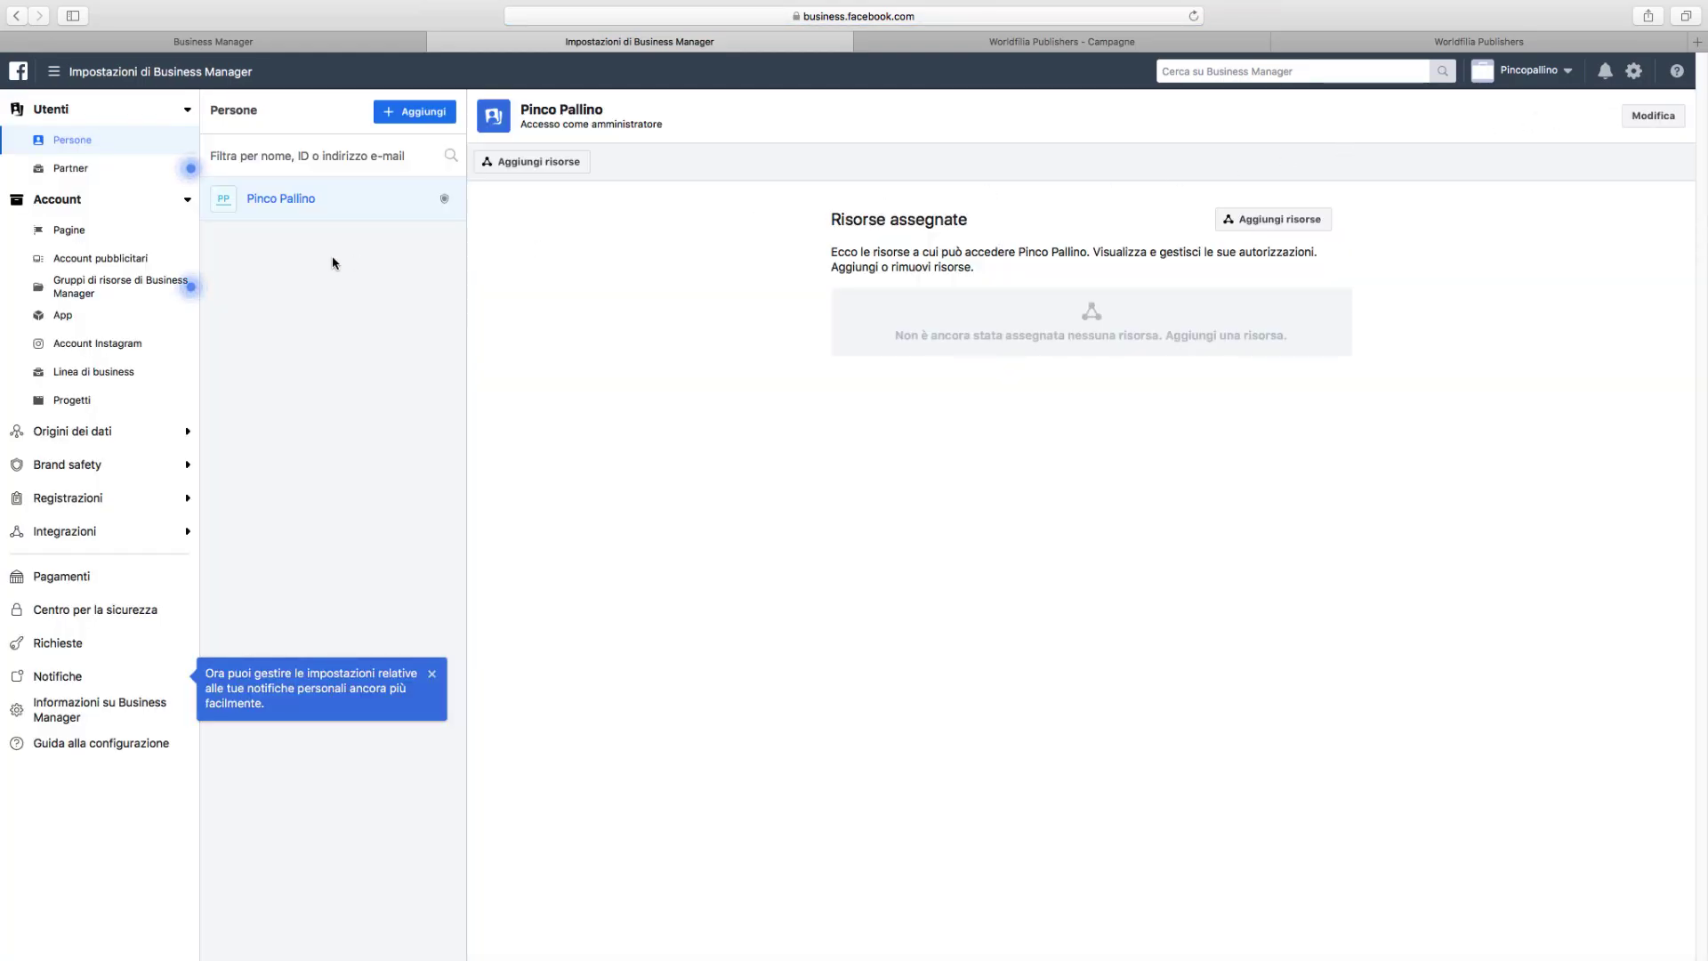
click(107, 265)
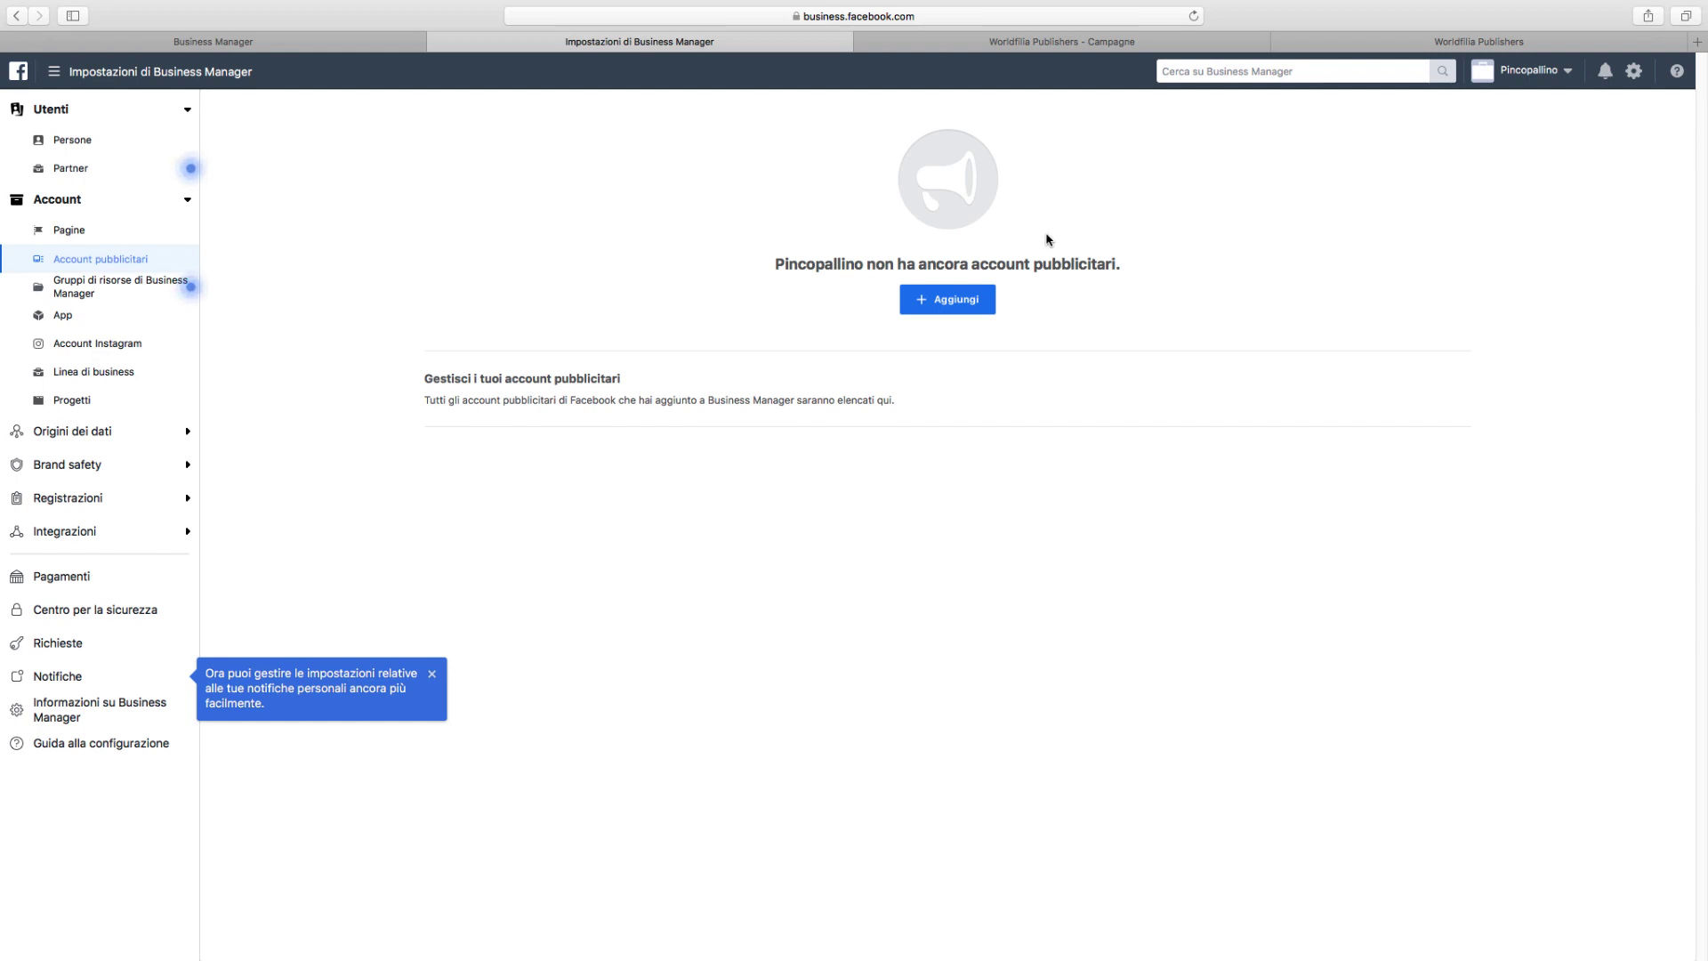
- Create a new ad account named "Pincopallino 1" with currency EUR — Euro, used for the own company (Pincopallino)
click(931, 306)
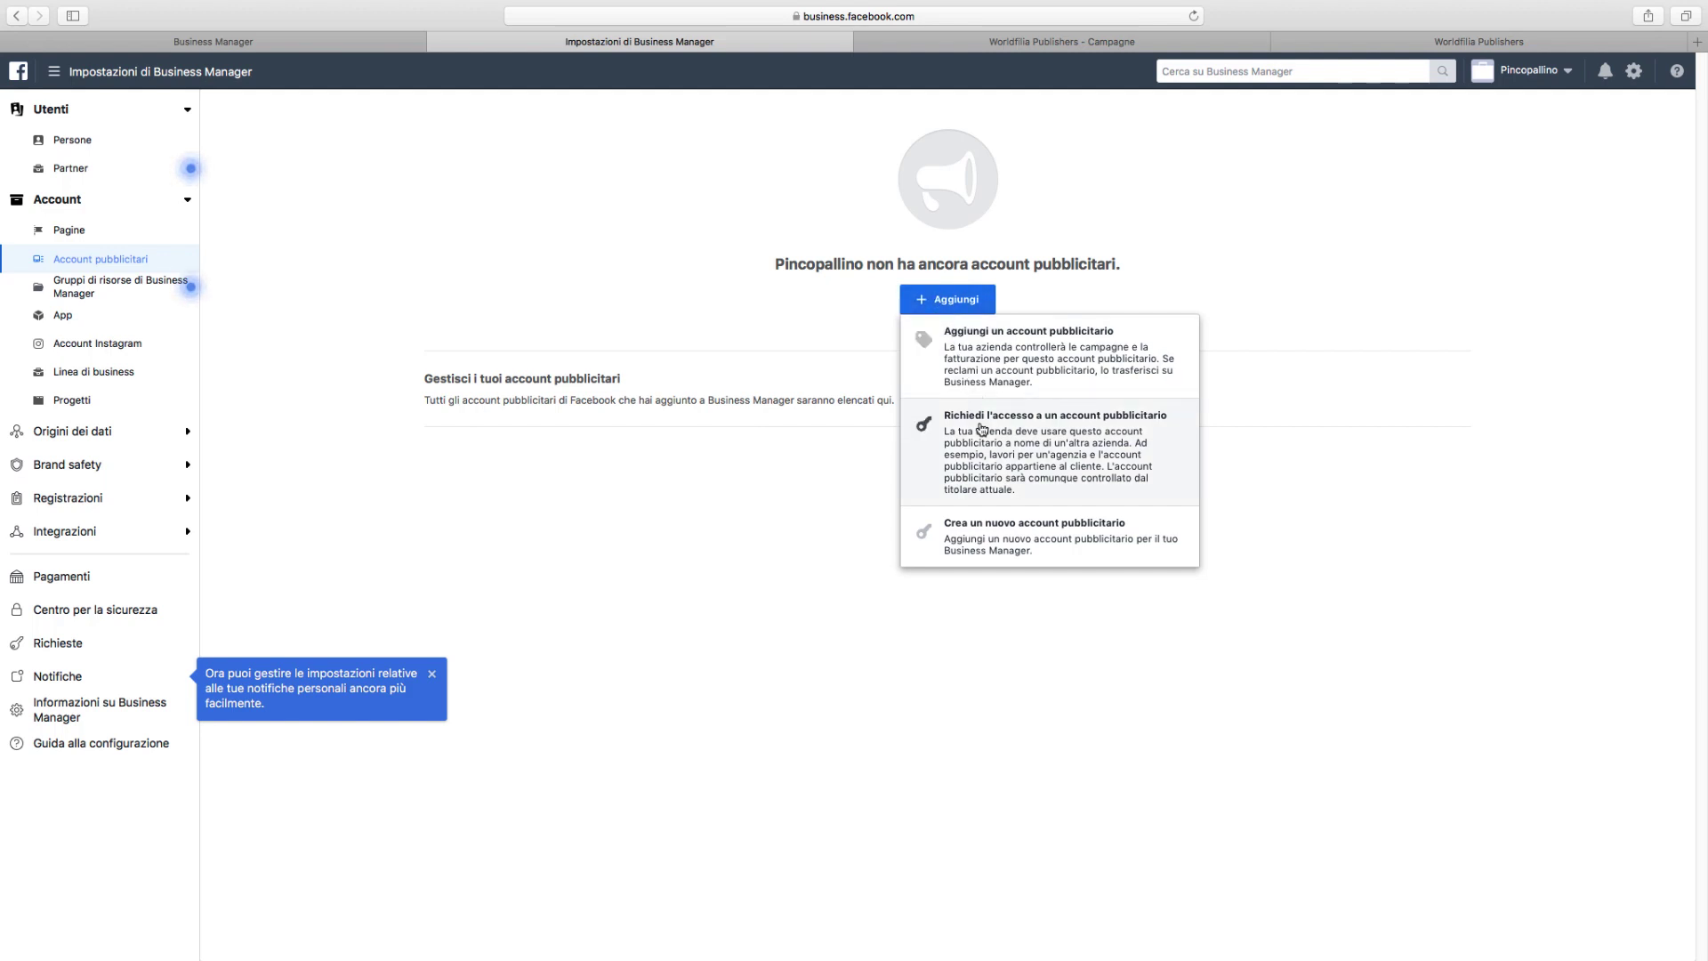
click(990, 543)
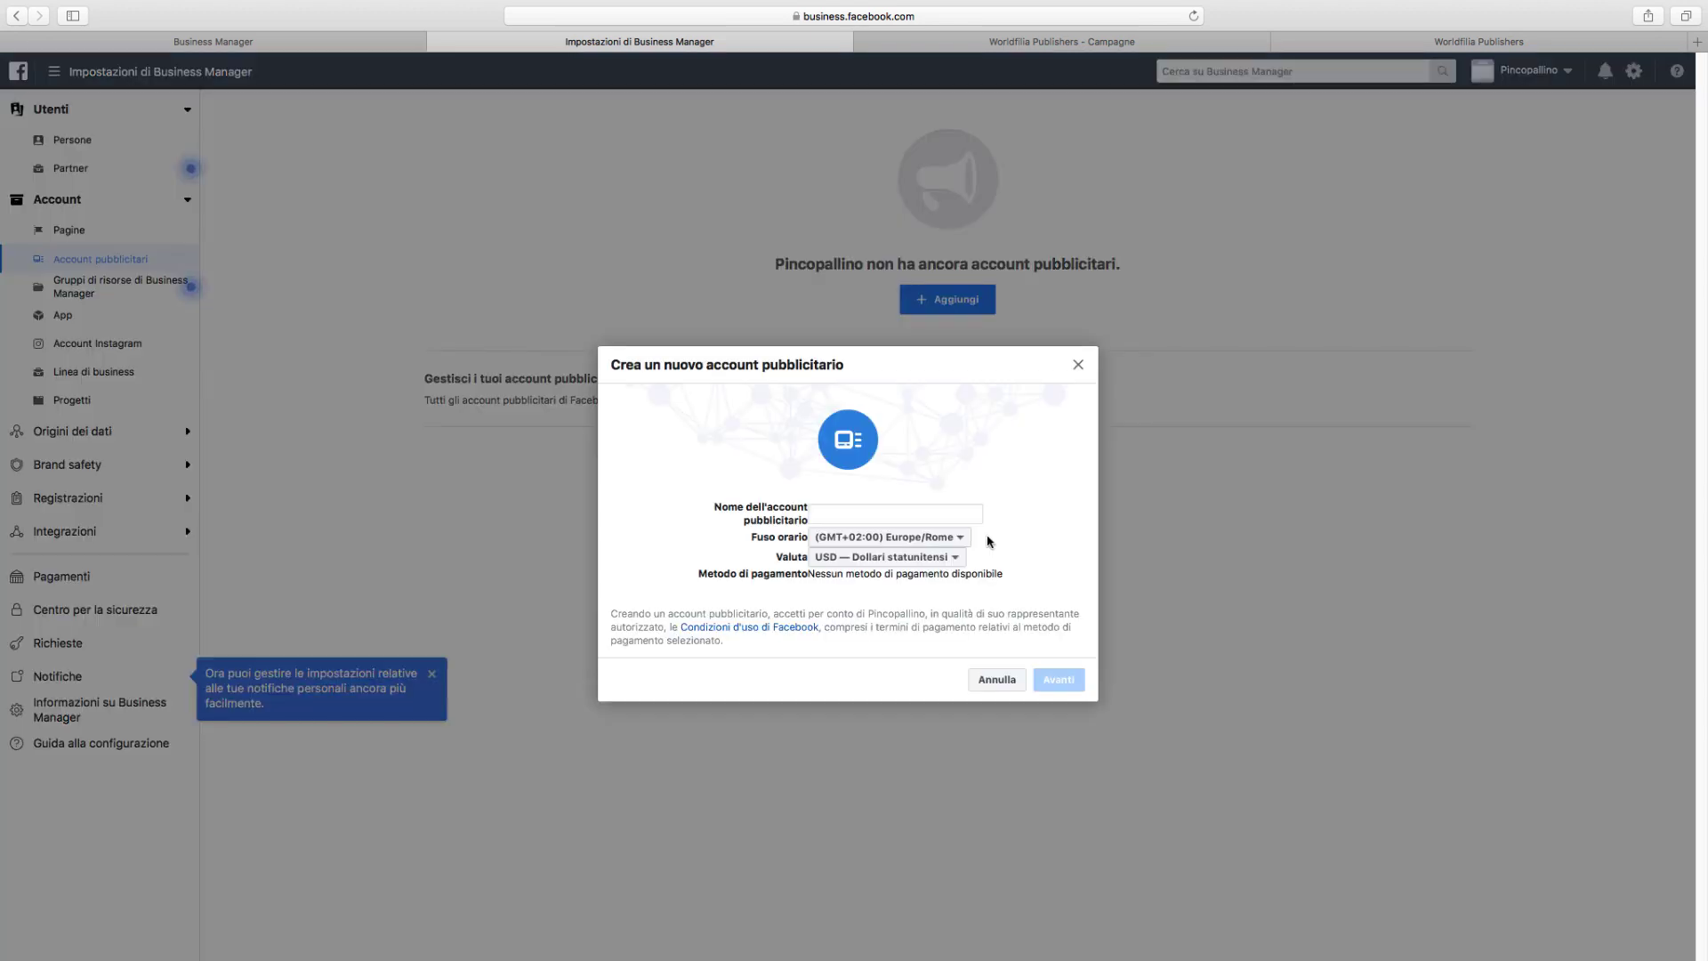
click(848, 513)
text(Pincopallino 1)
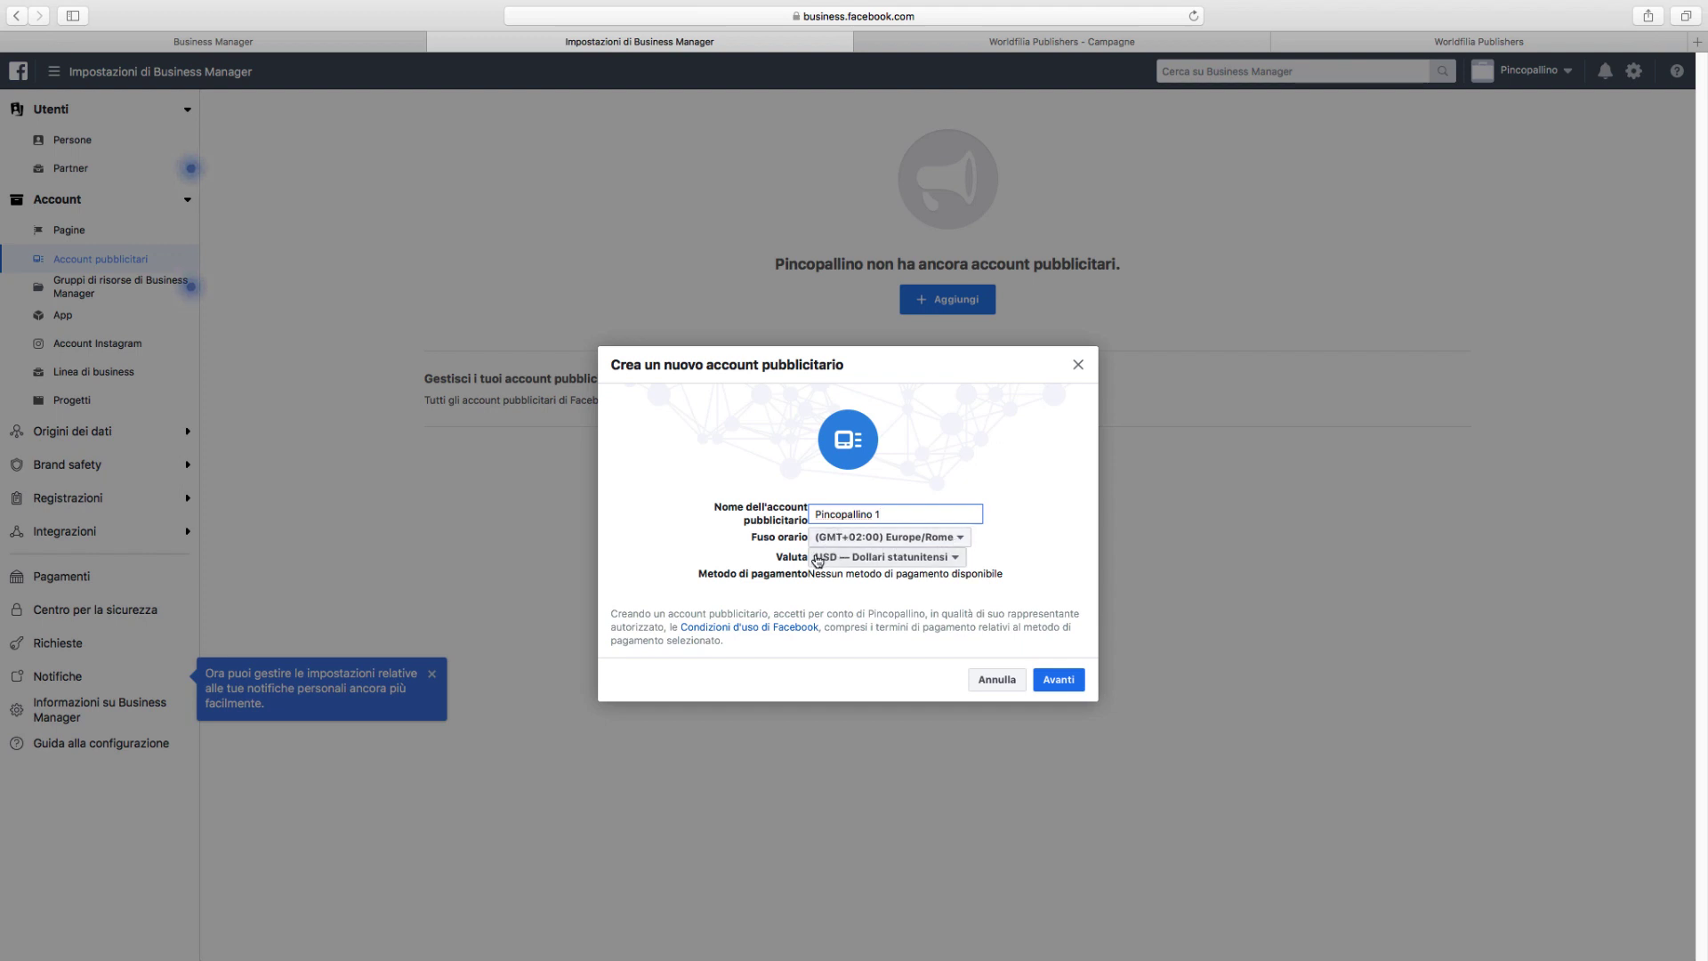
click(944, 564)
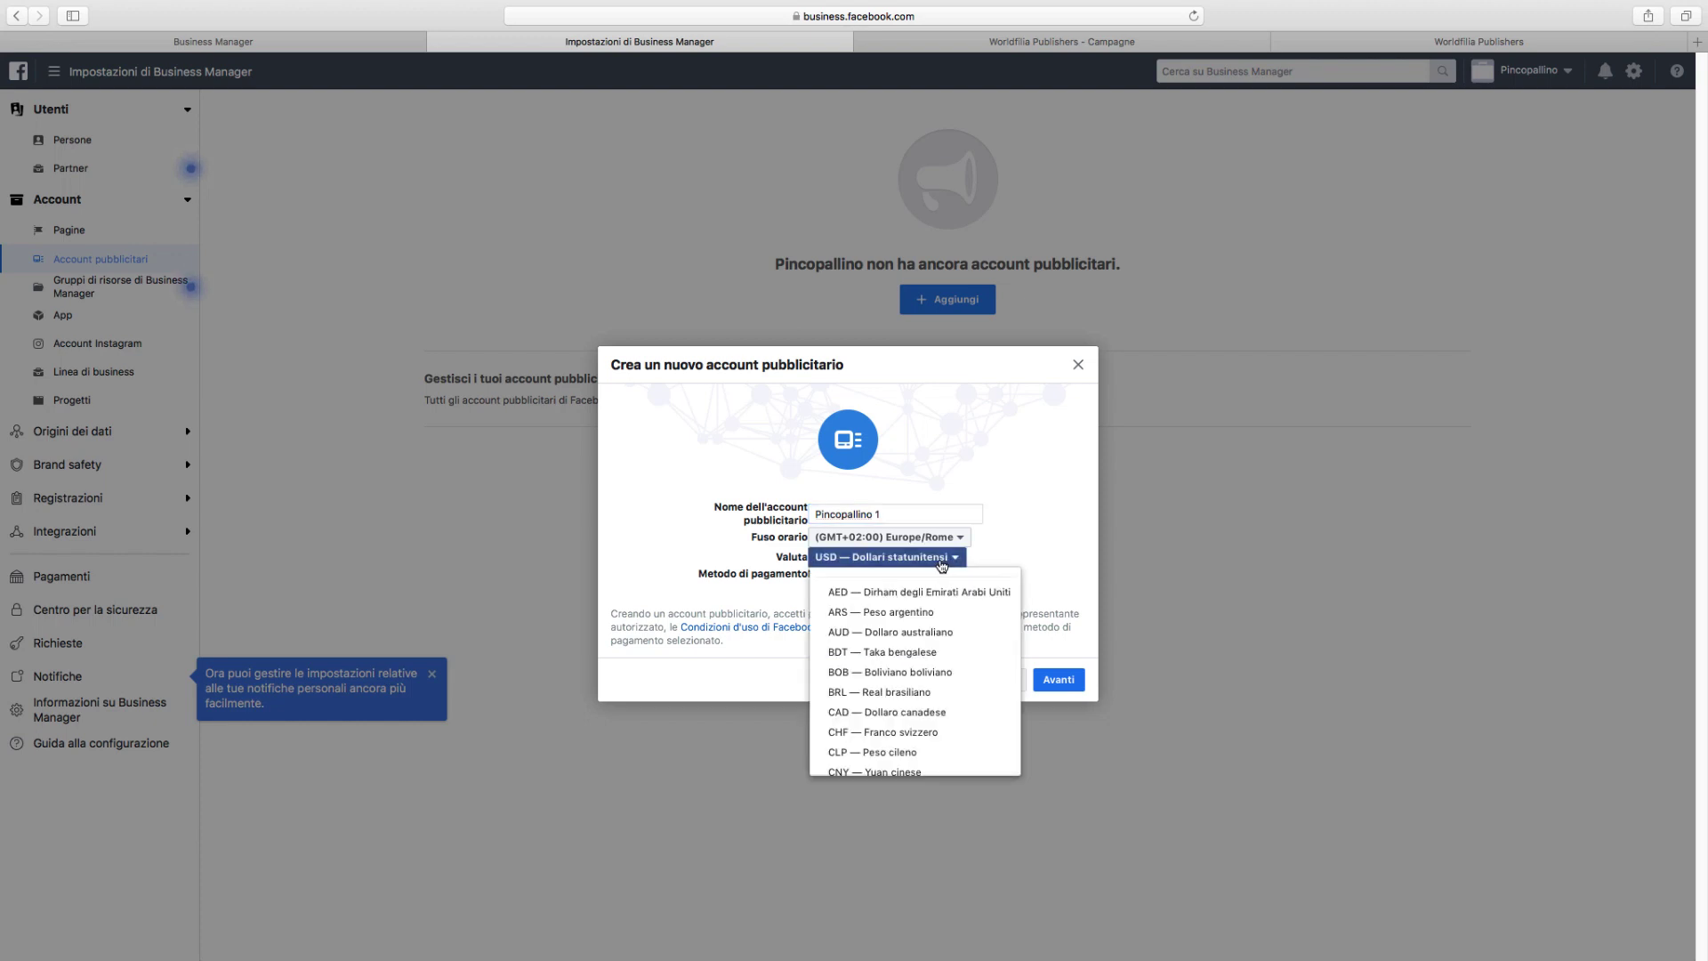
scroll(921, 650, down, 4)
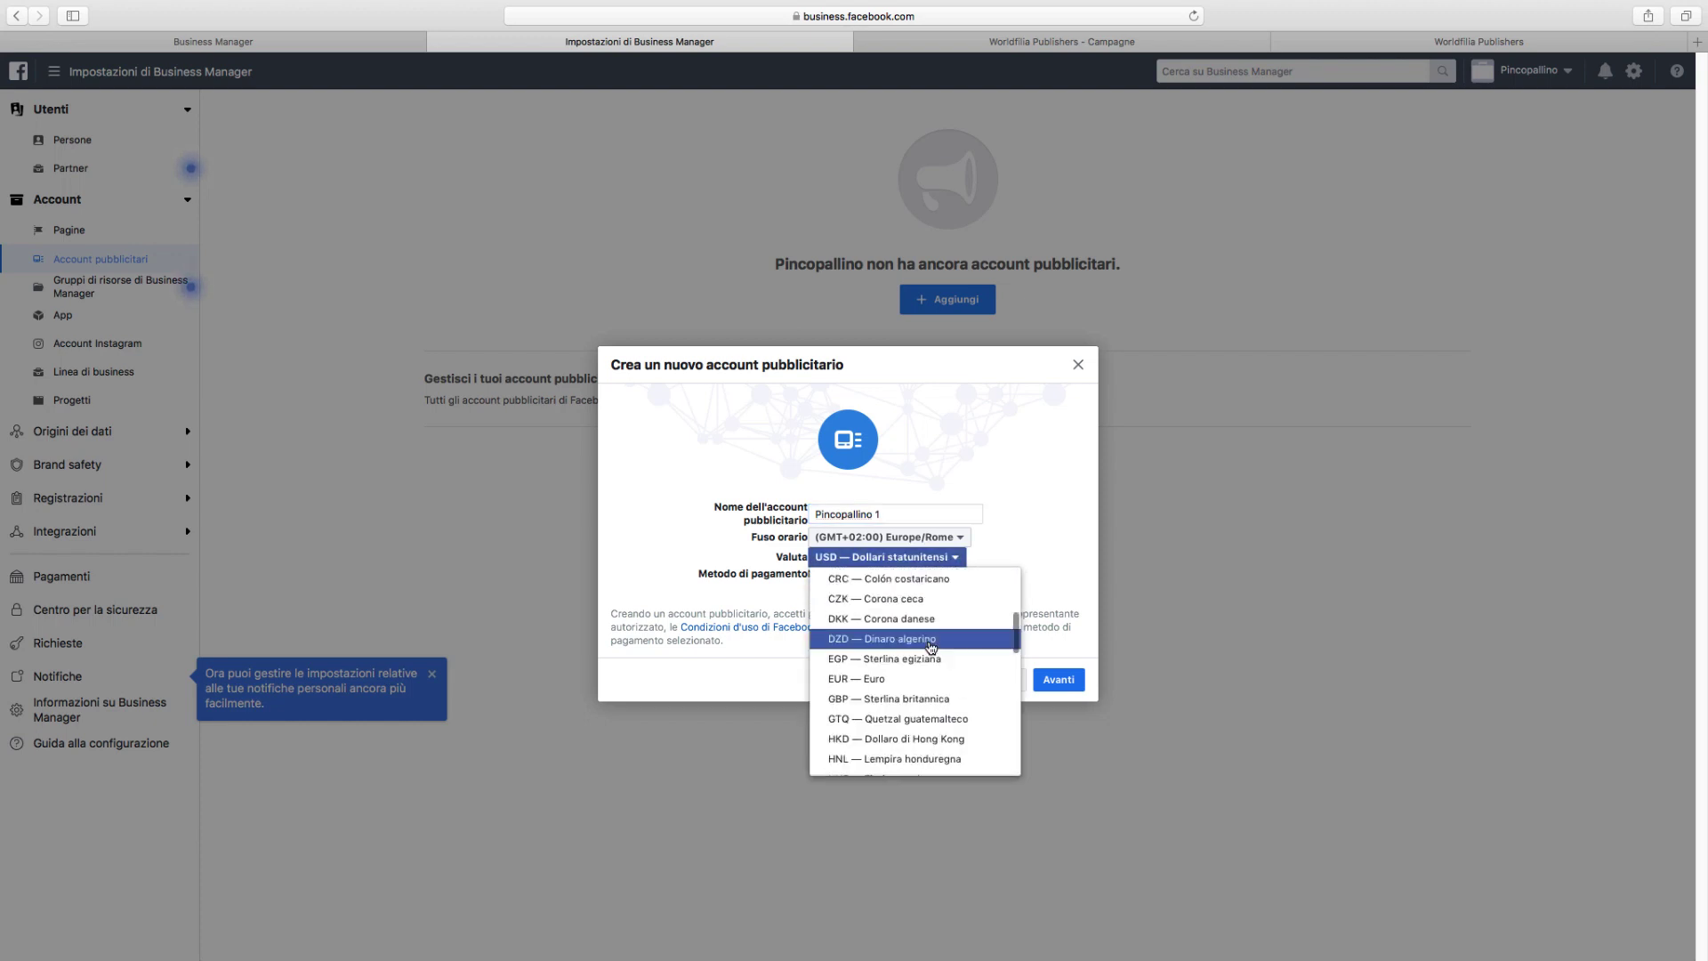
click(880, 681)
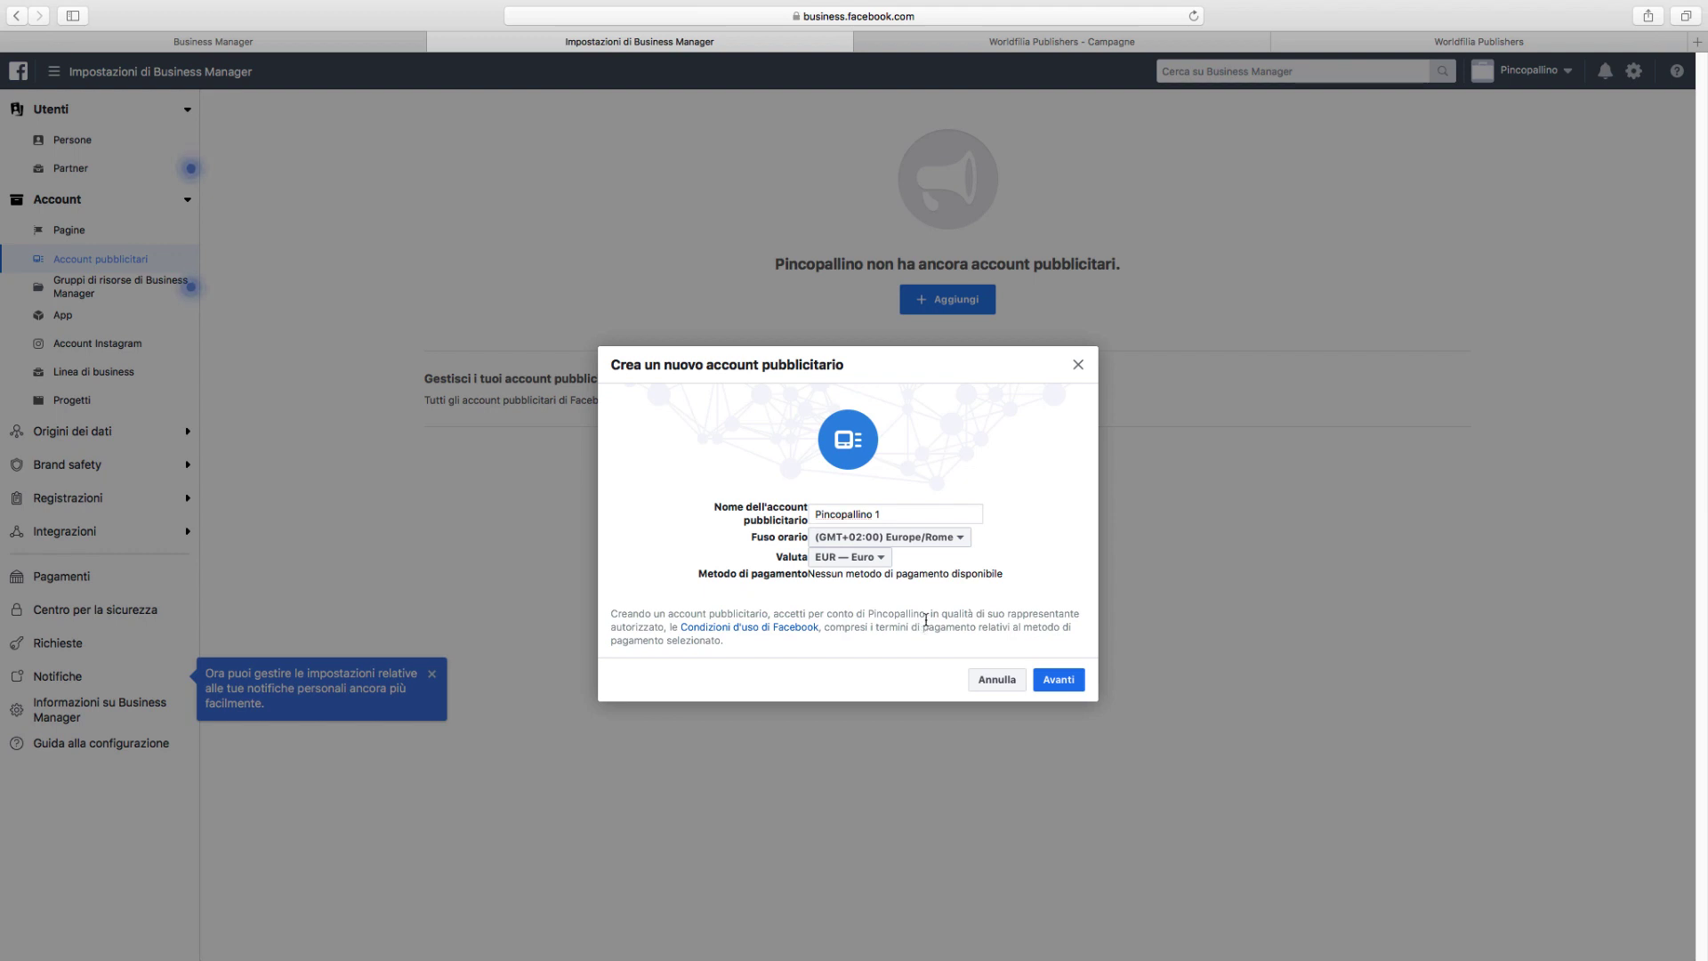
click(1057, 681)
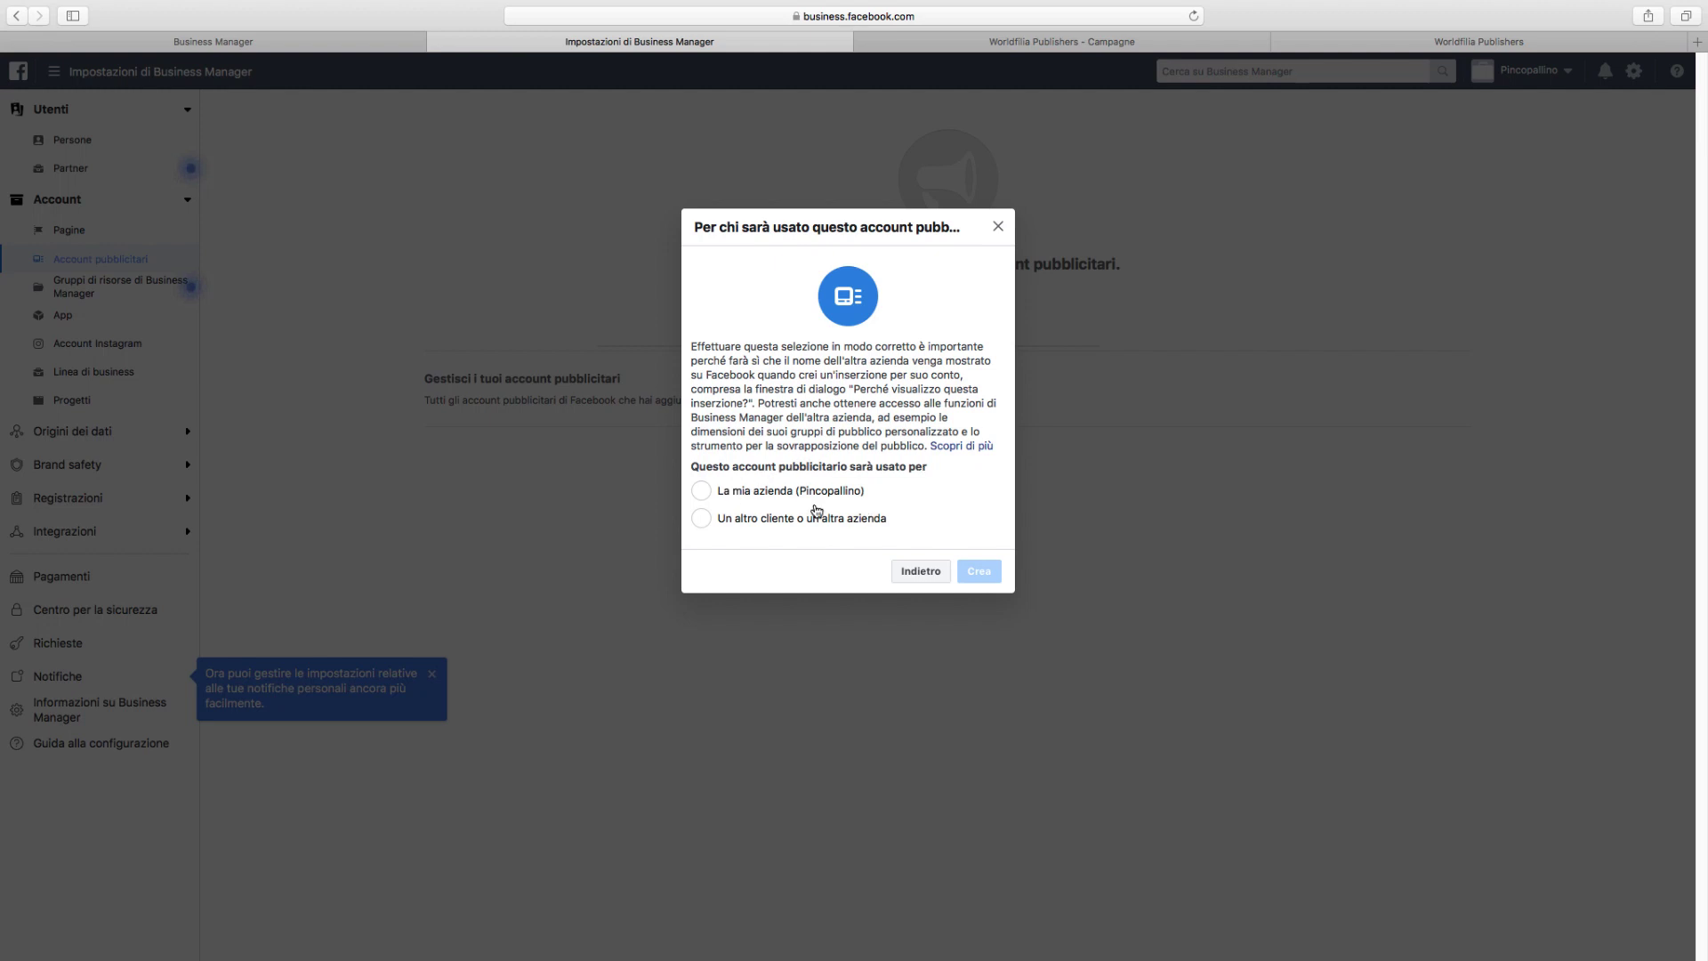
click(706, 492)
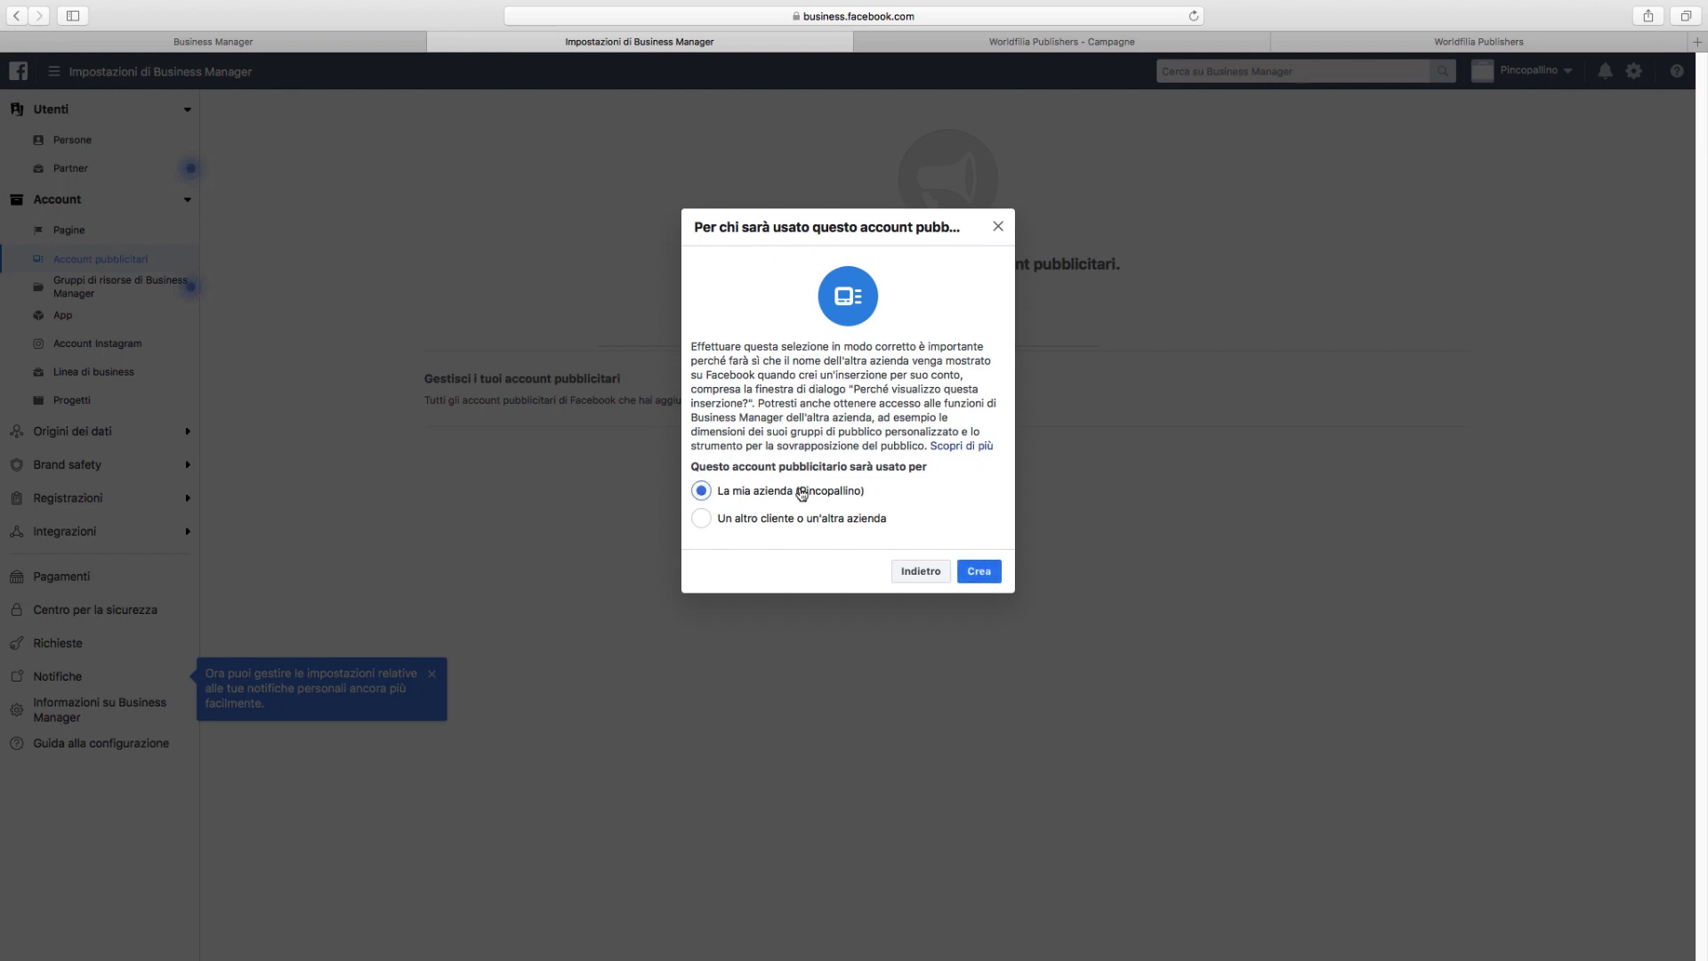
click(982, 576)
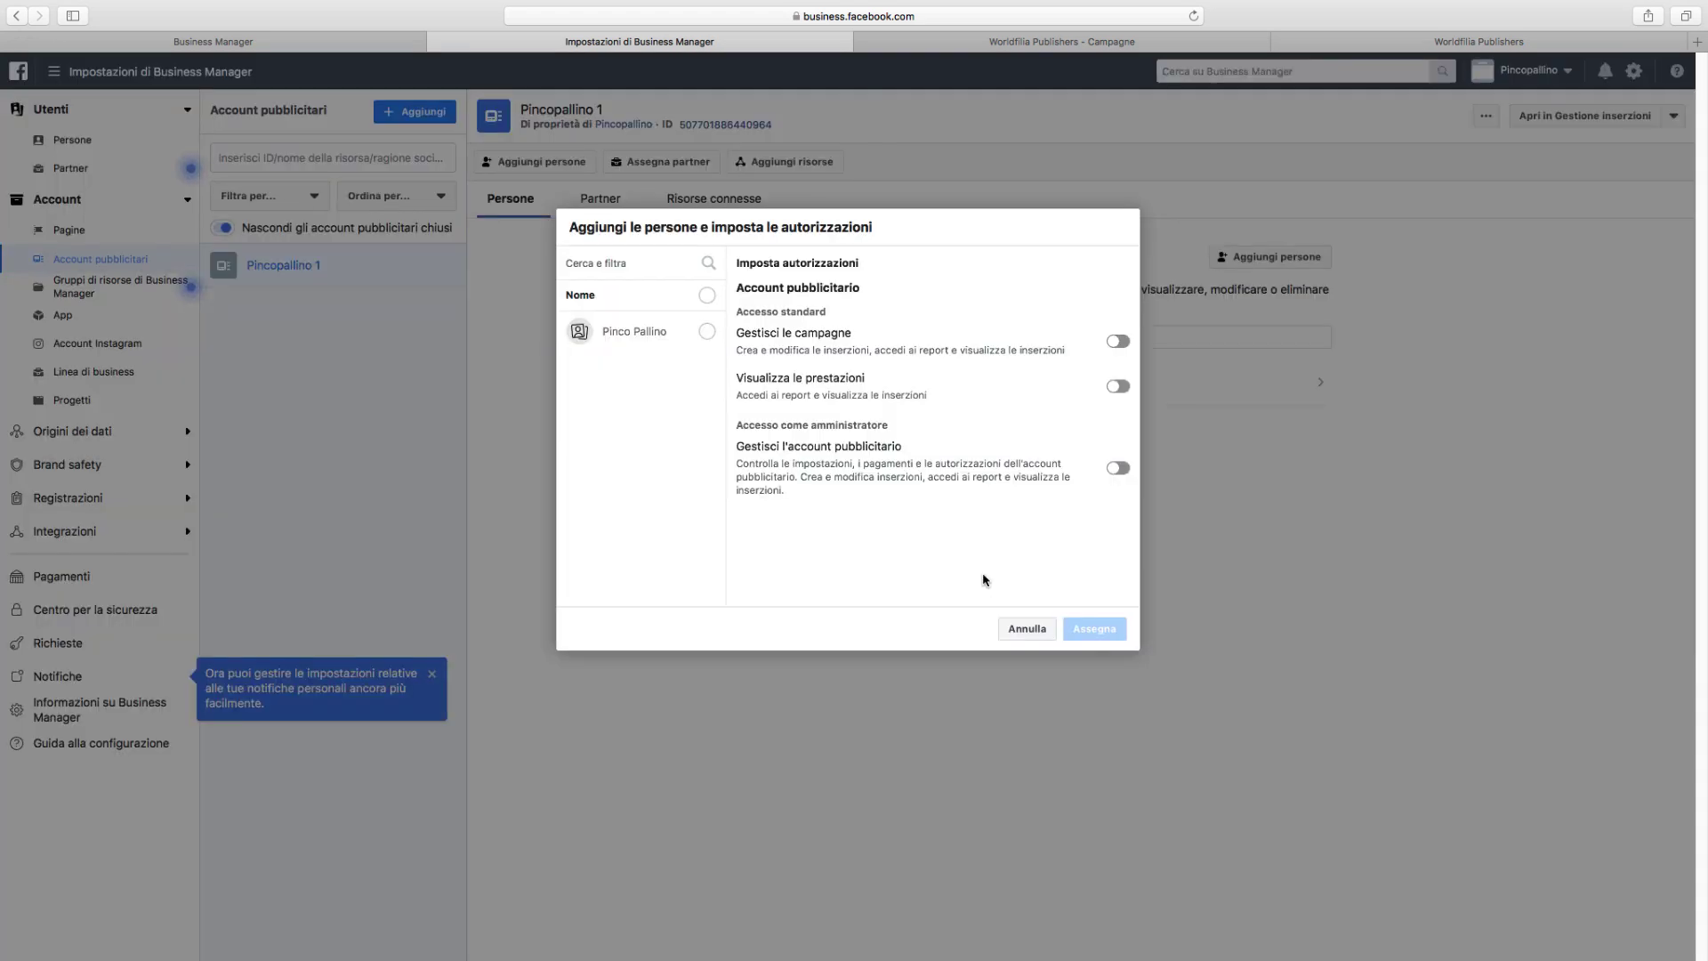
- Assign the listed person to the new ad account with permissions to manage campaigns and manage the ad account
click(706, 333)
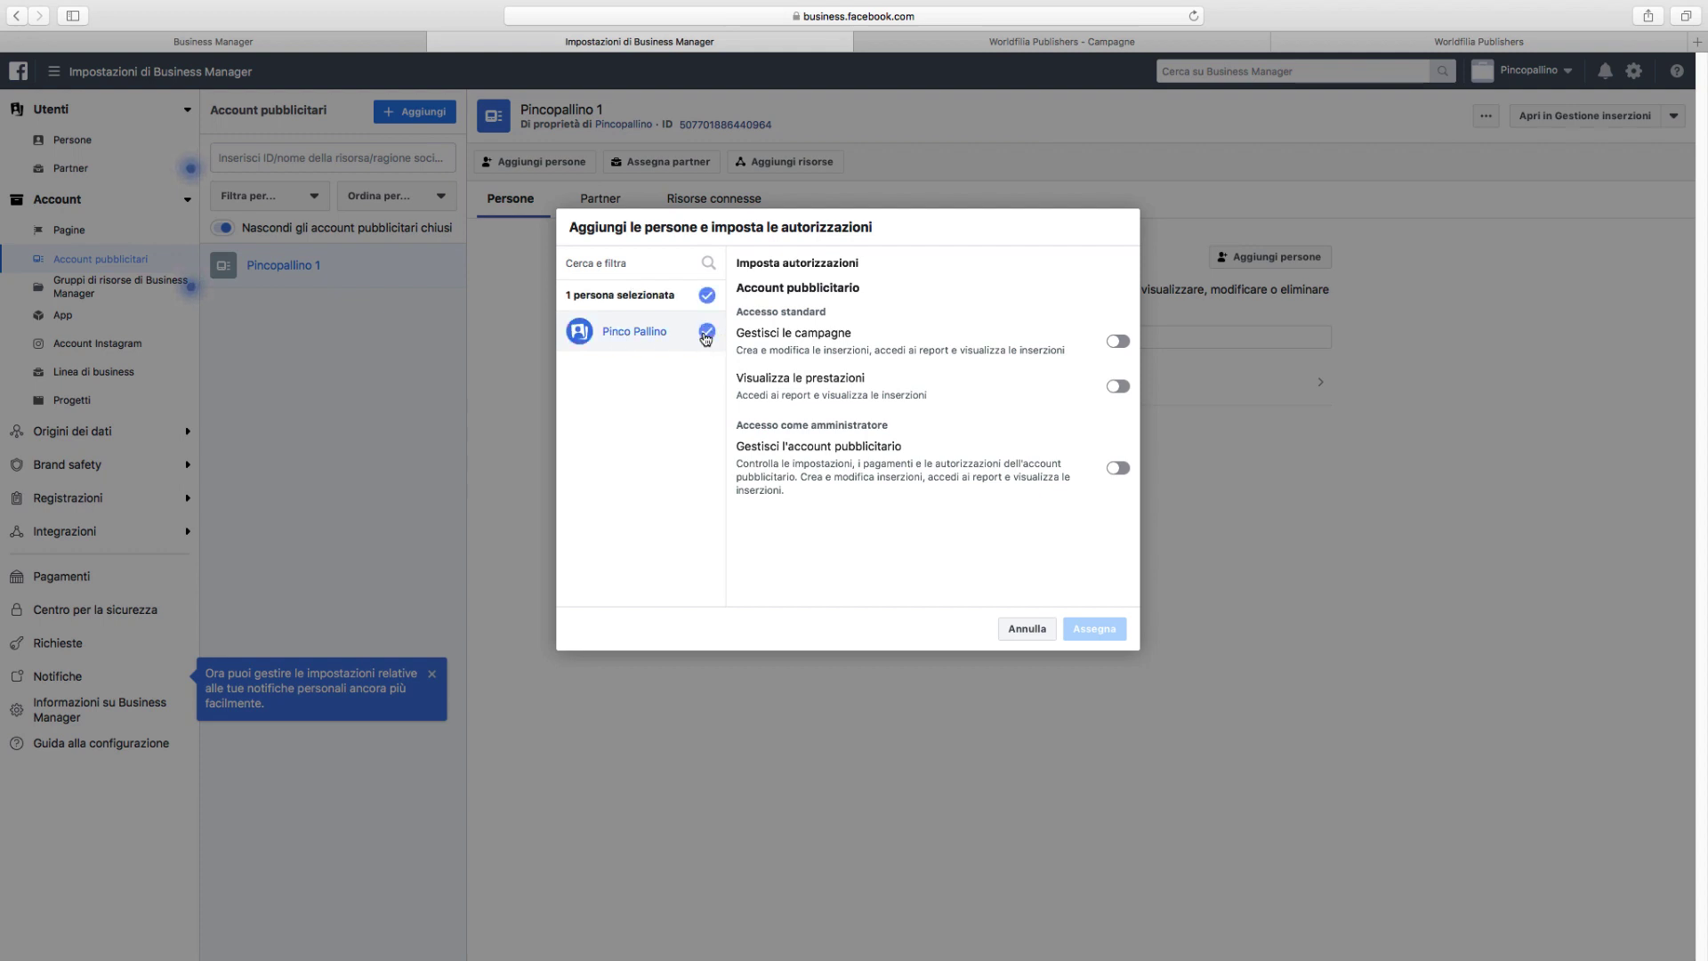
click(1118, 344)
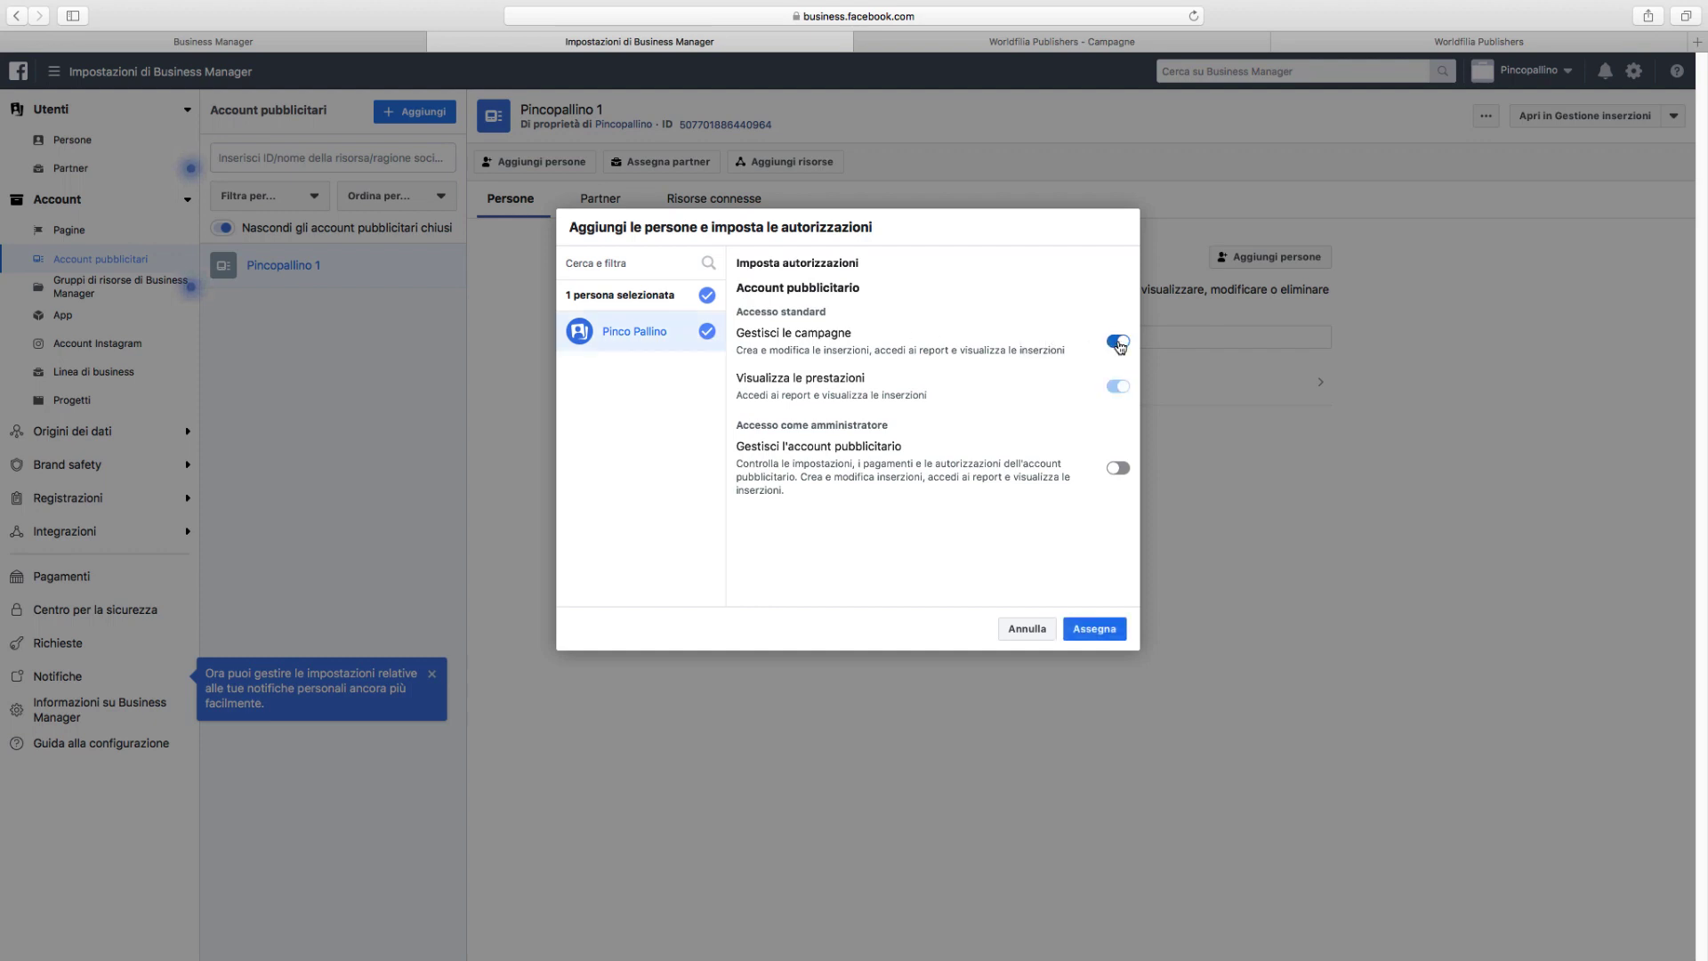
click(1122, 474)
click(1099, 632)
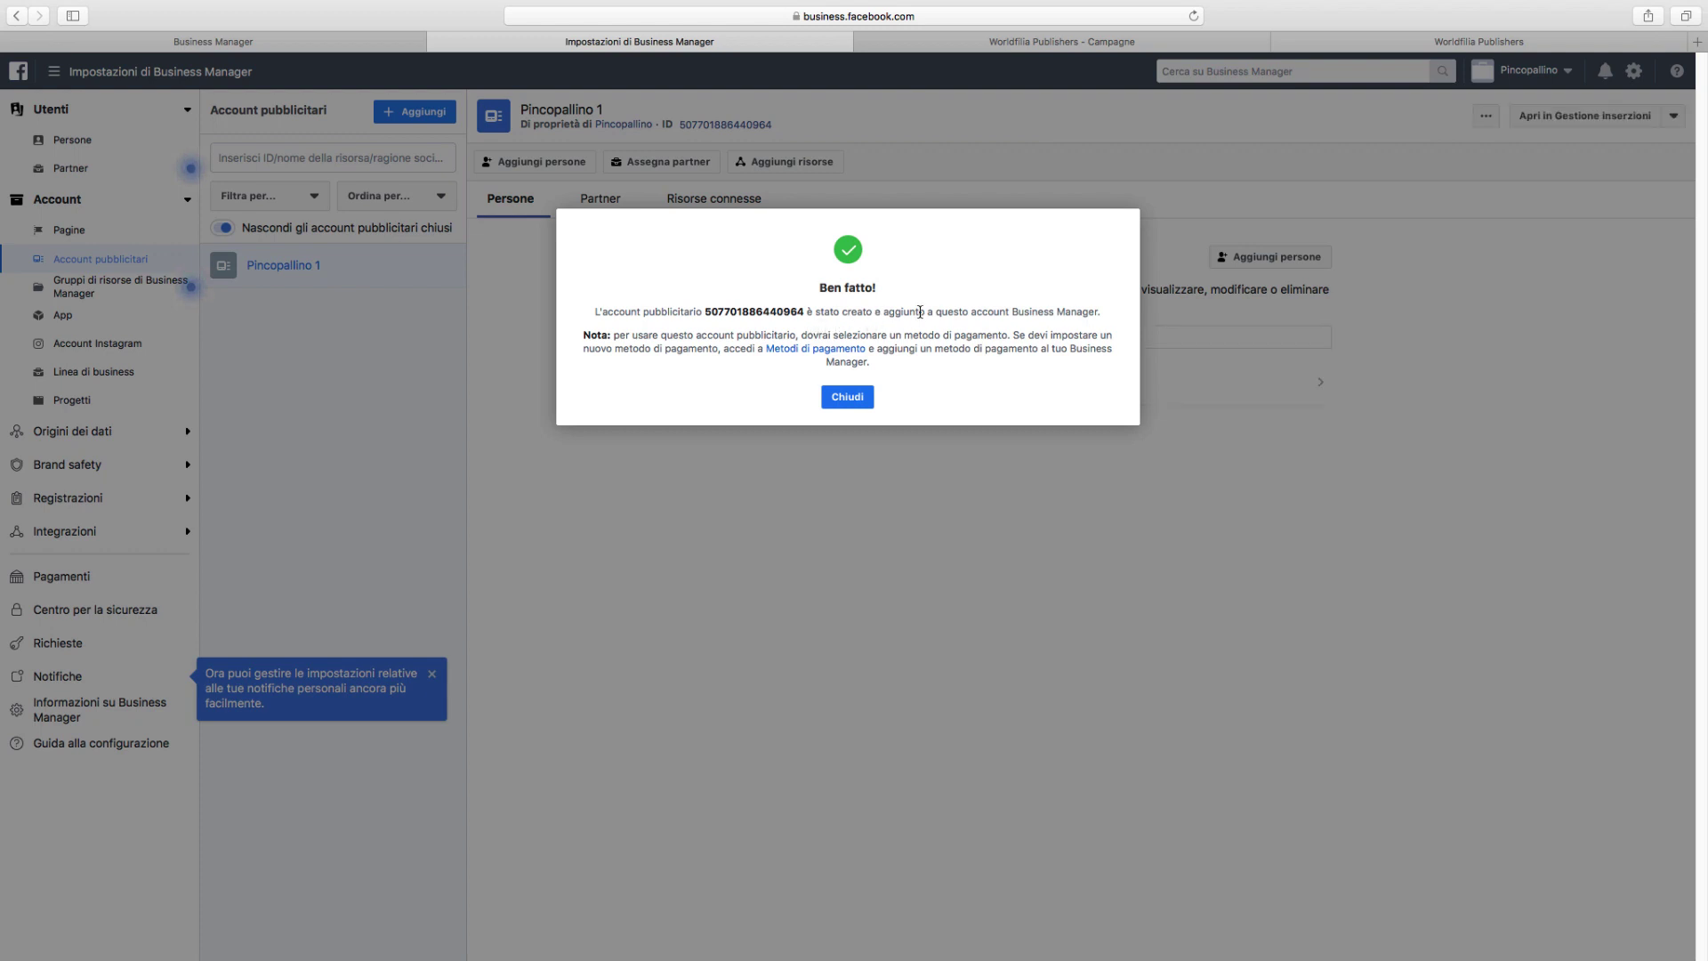
click(850, 399)
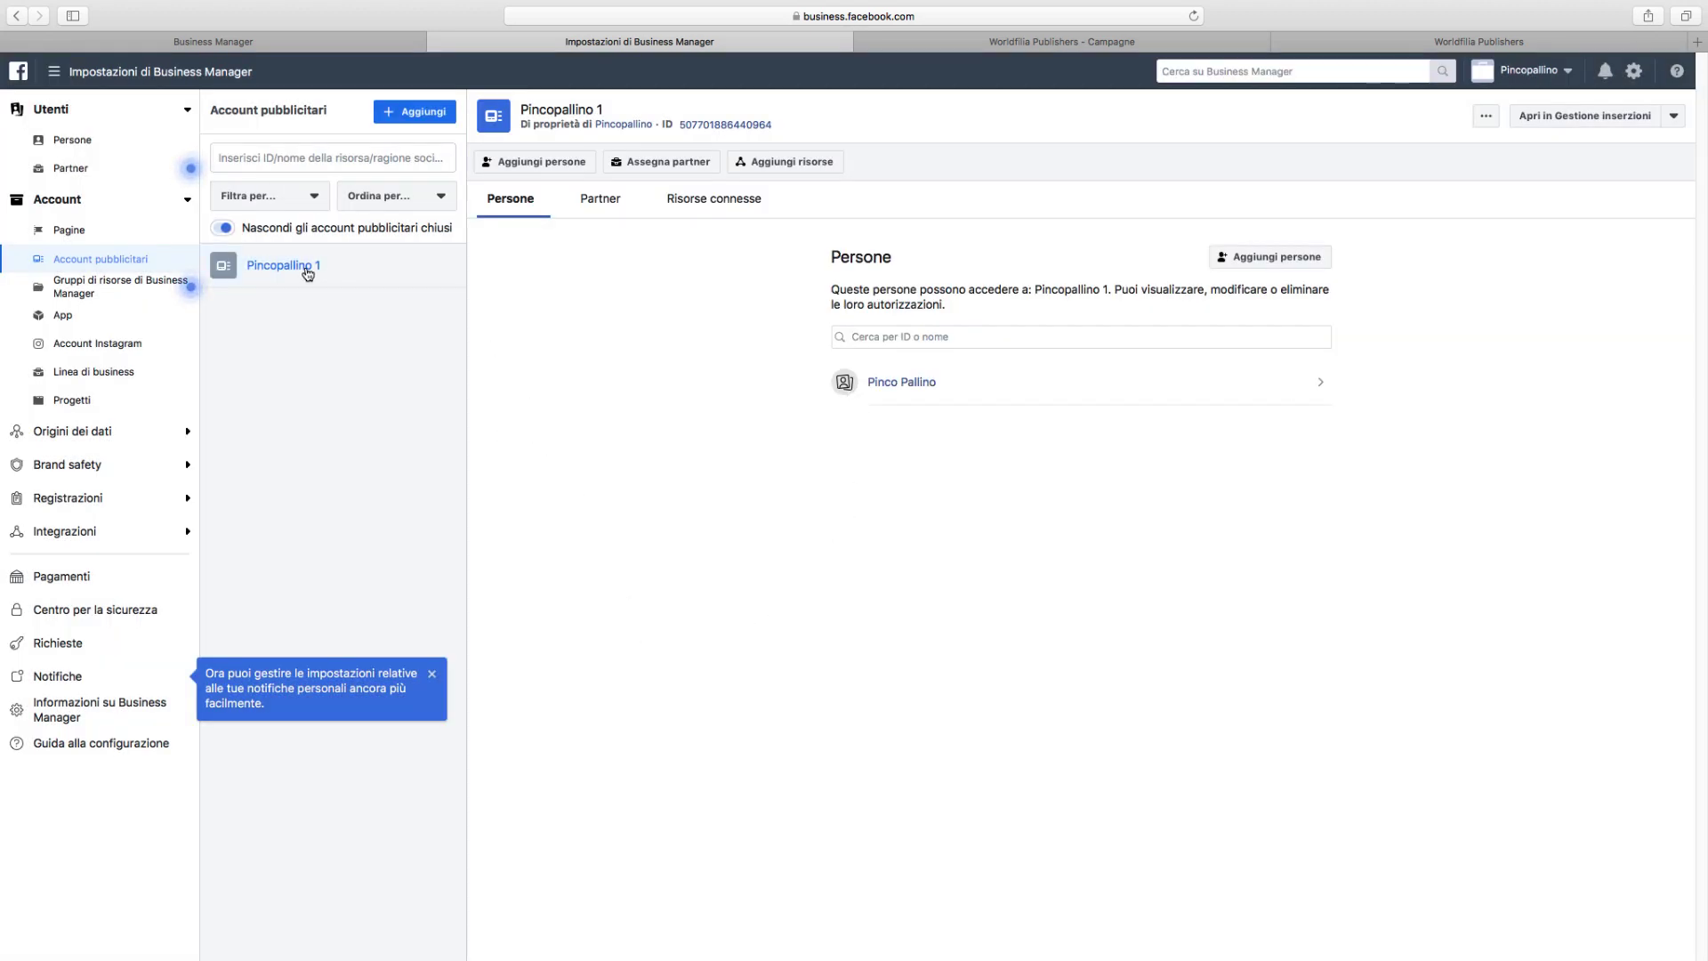
- Reopen the people permissions of the Pincopallino 1 ad account and confirm the same person's assignment again
click(561, 169)
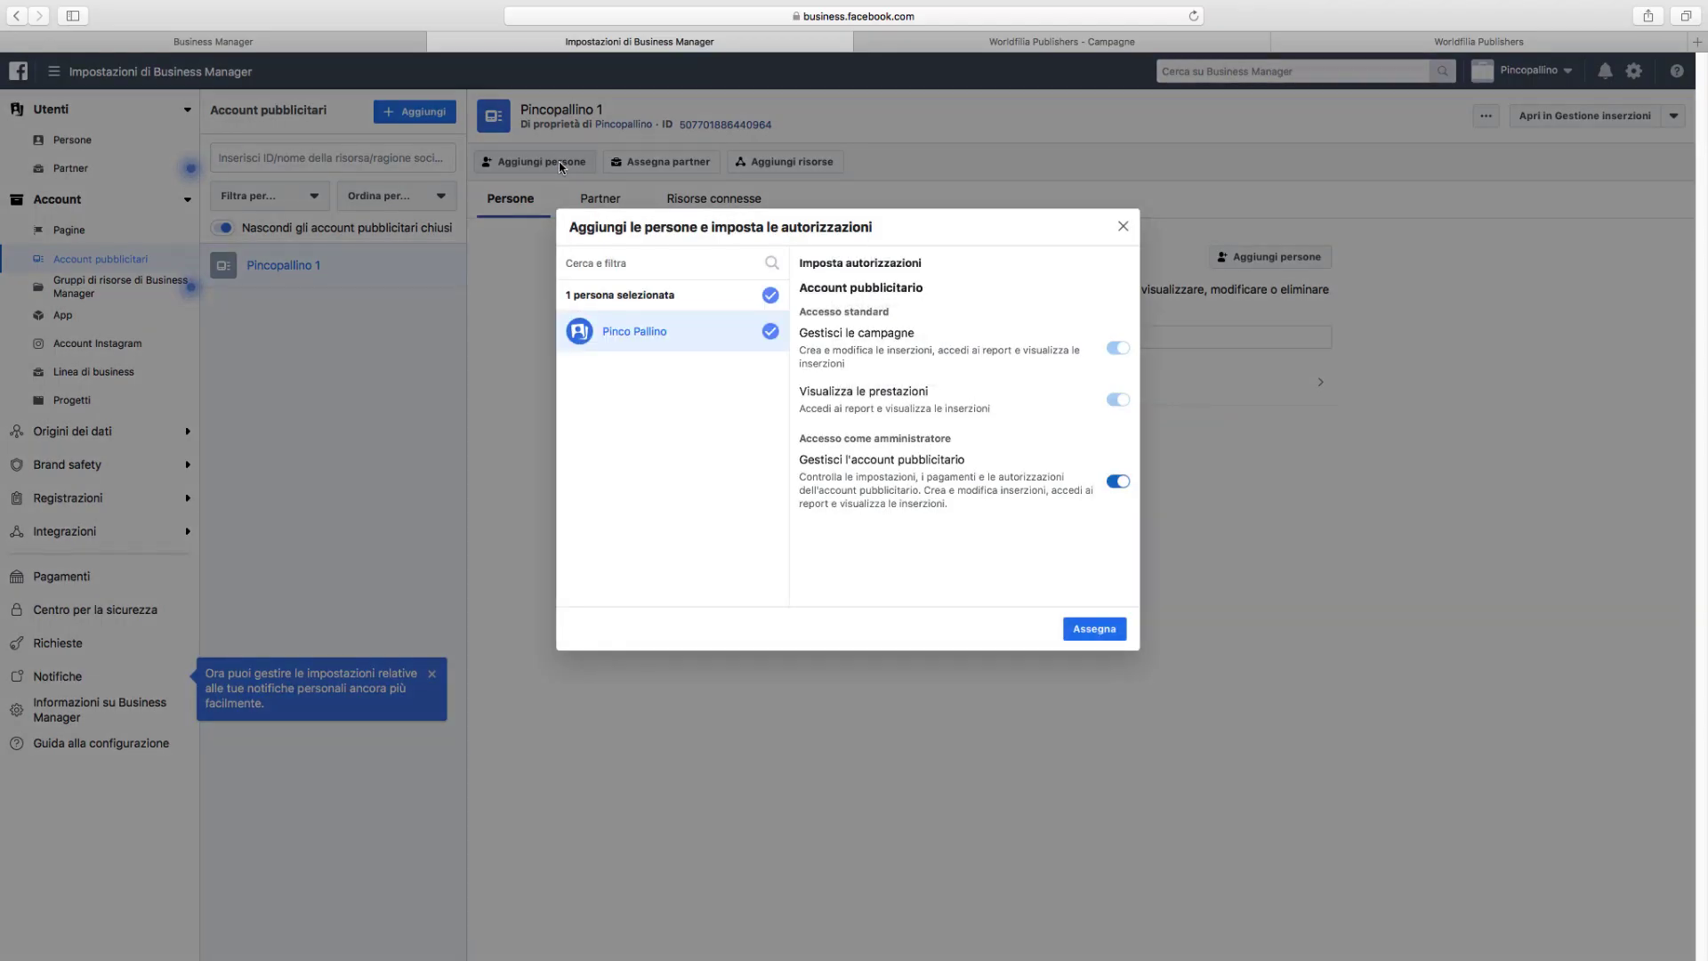
click(1100, 633)
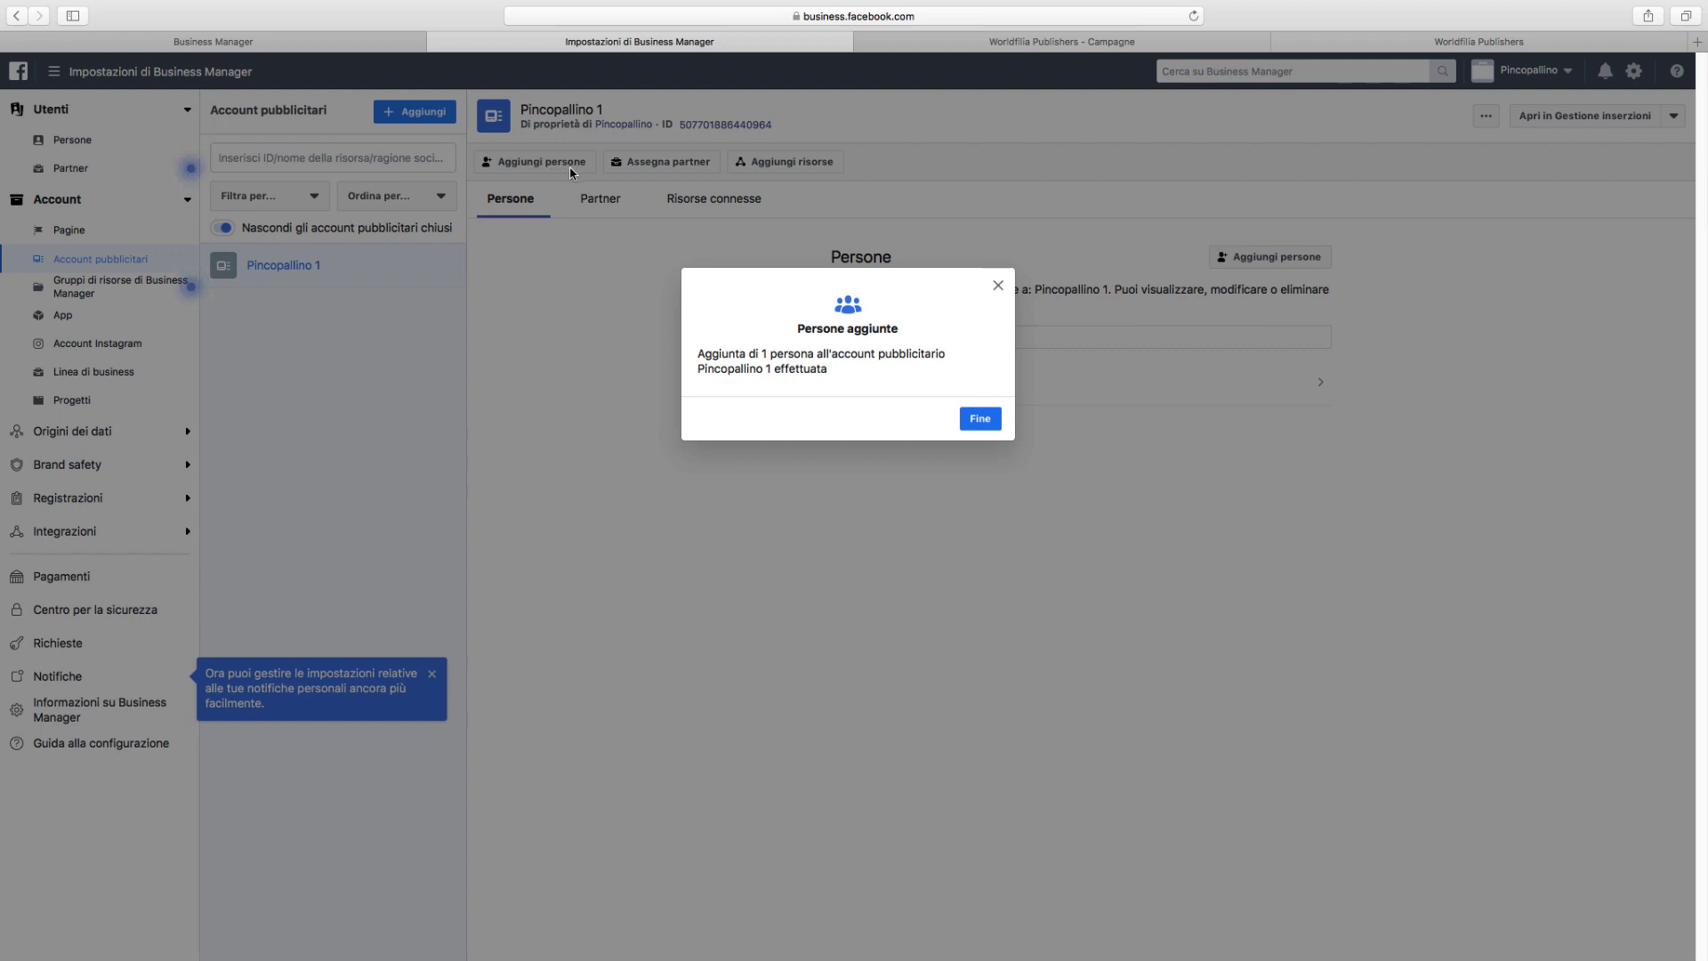
click(980, 420)
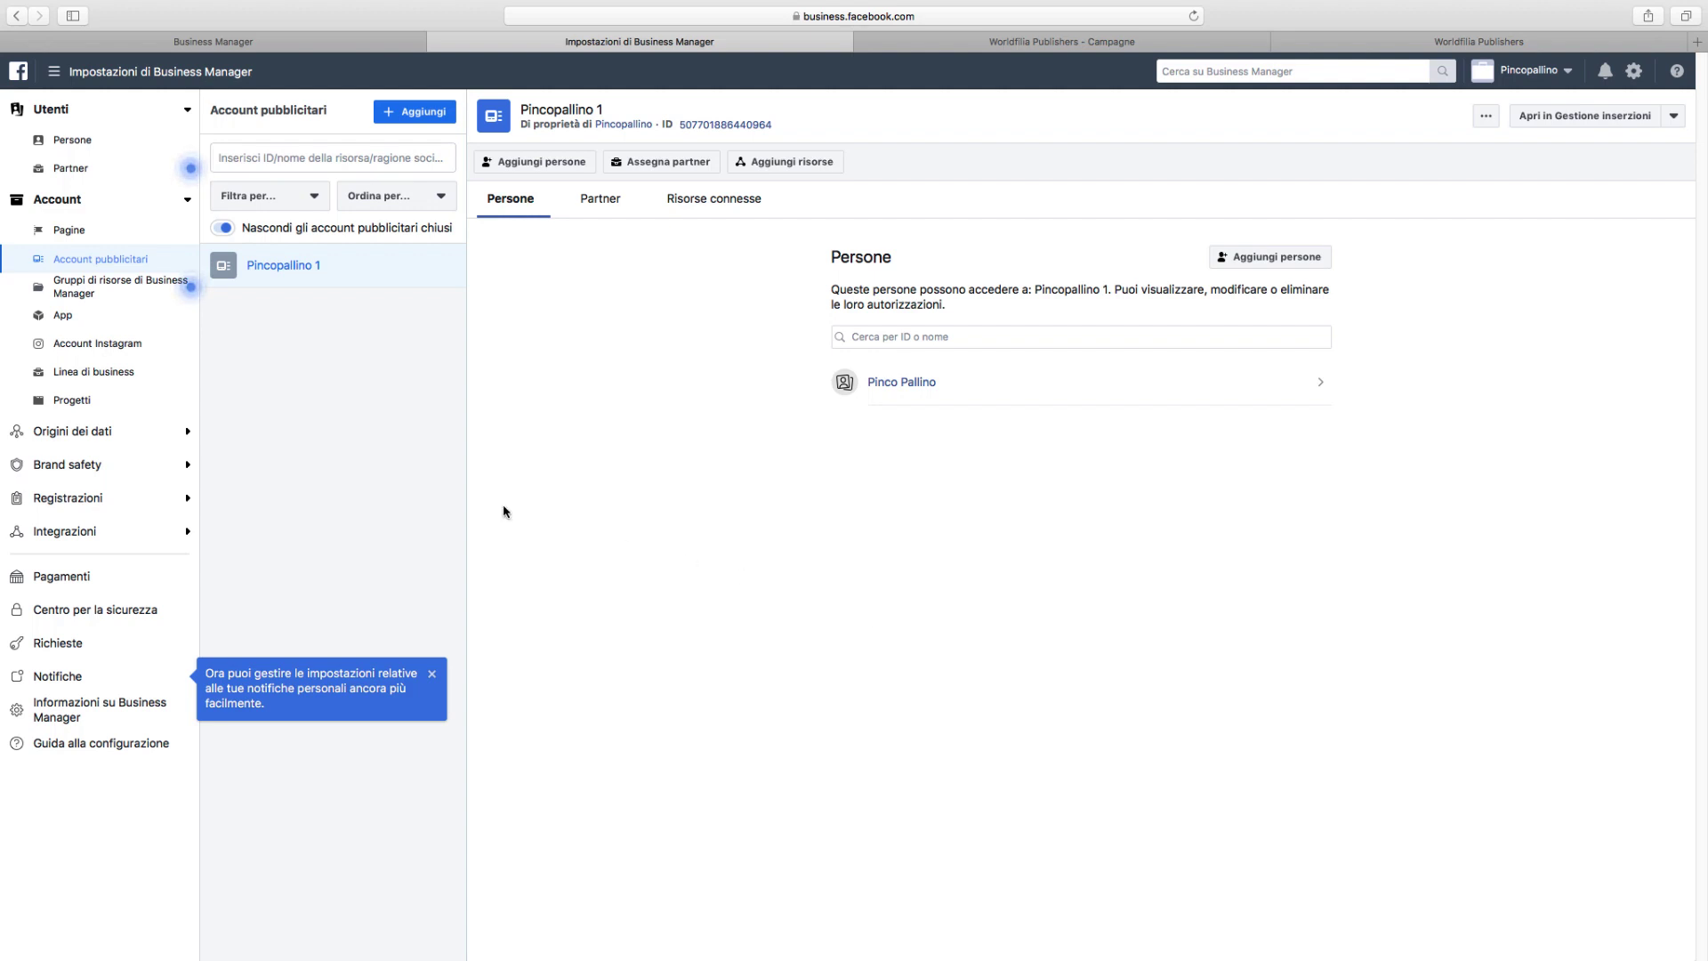
- Examine the new credit or debit card form in the payment settings and leave it without adding a card
click(80, 581)
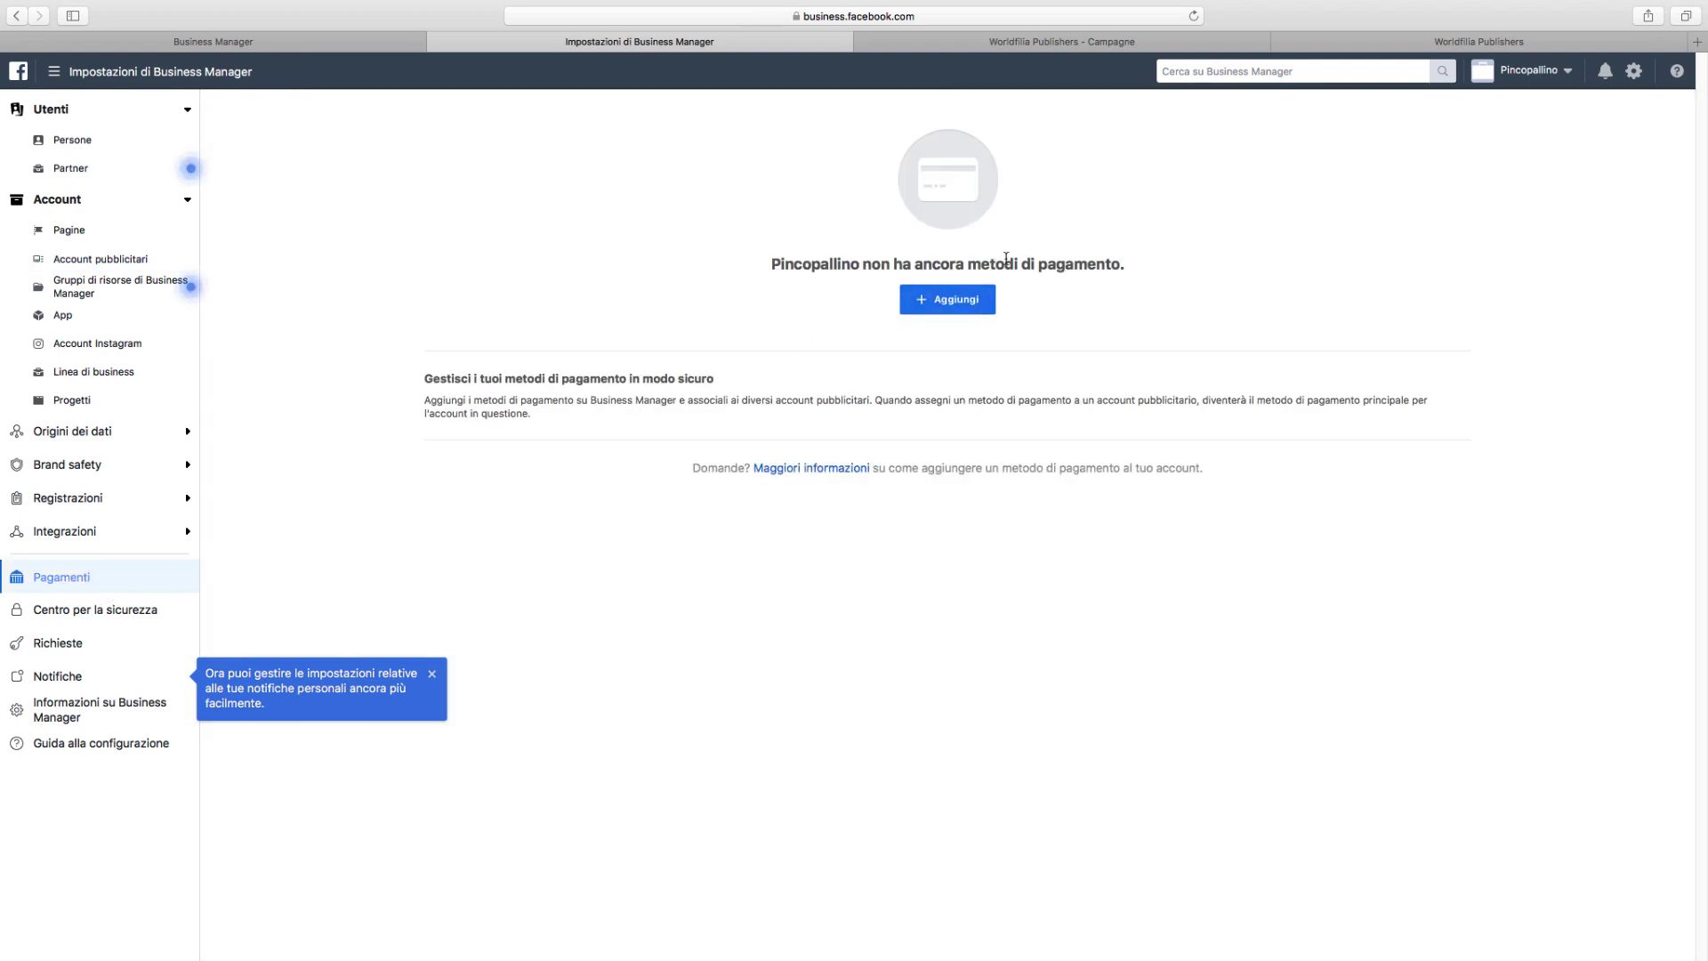
click(940, 305)
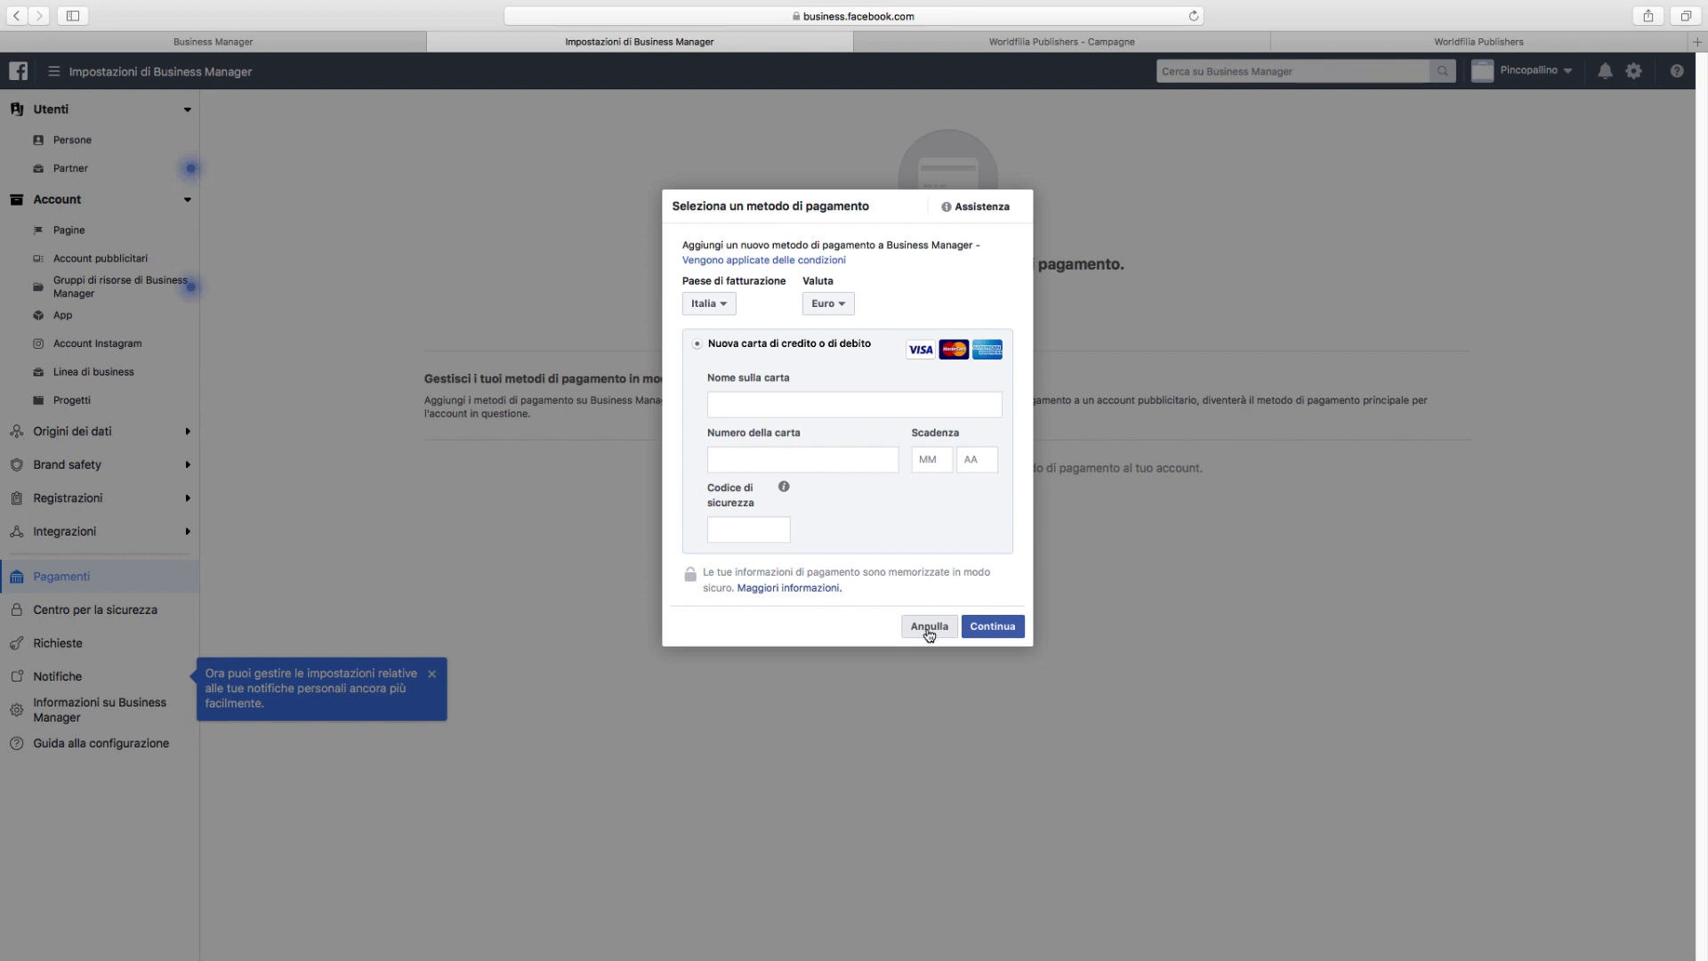
click(928, 627)
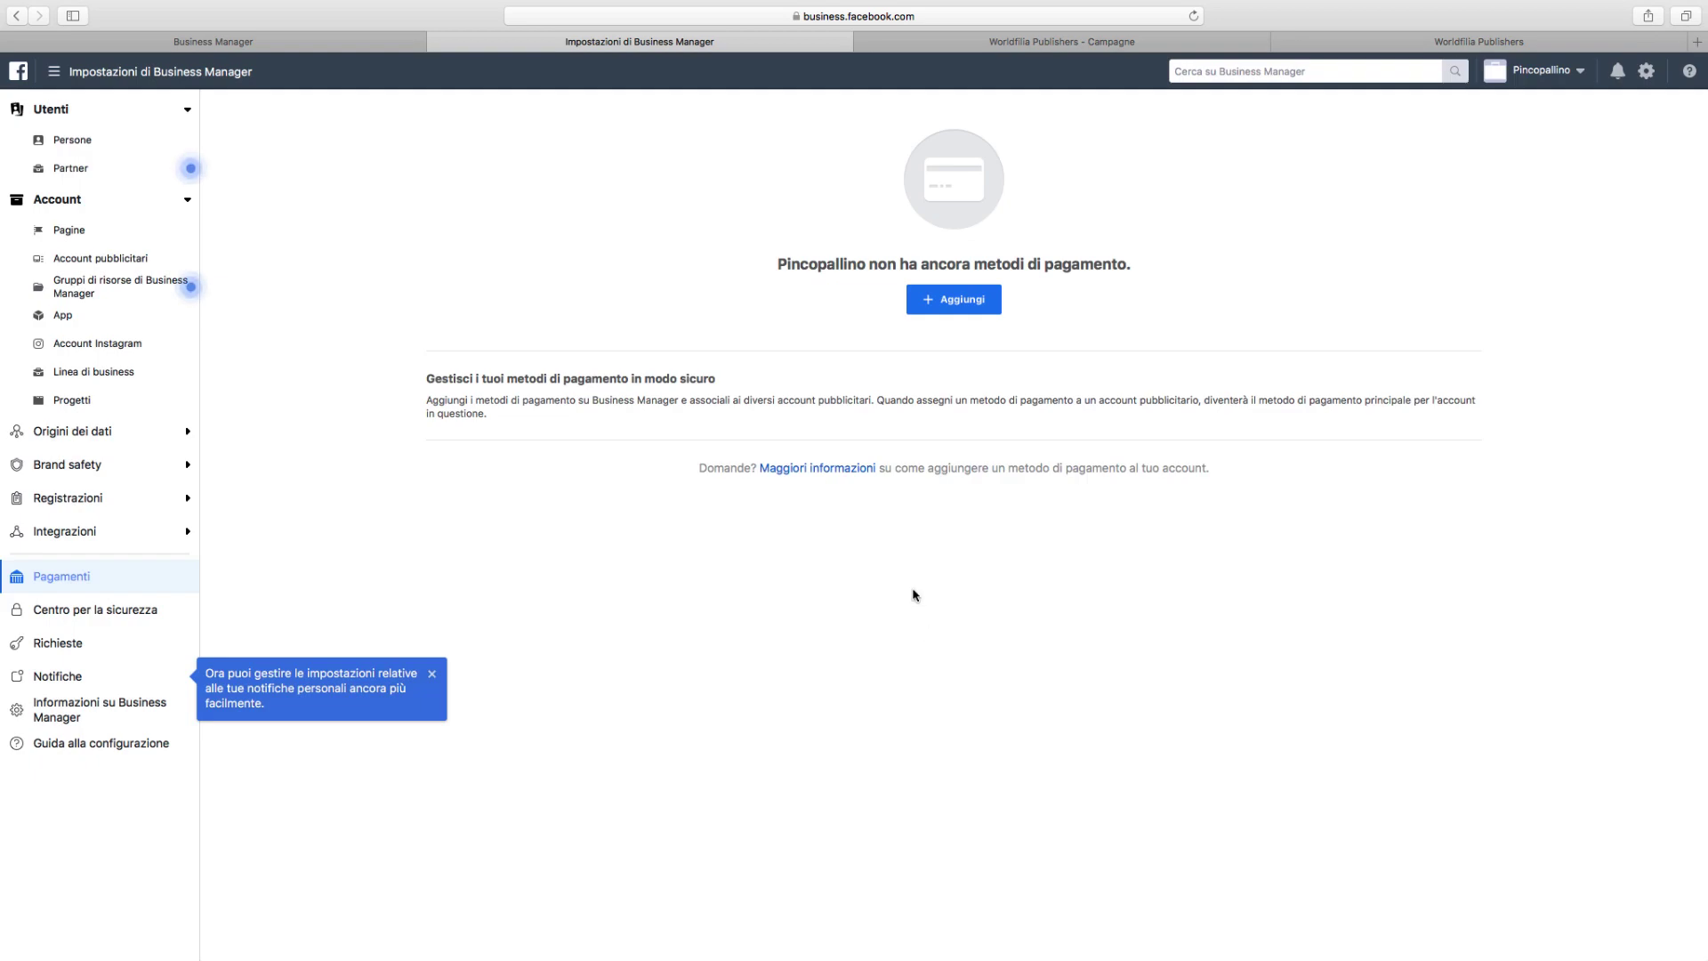
- Open Gestione inserzioni for the Pincopallino 1 ad account and look over its list of available tools
click(55, 75)
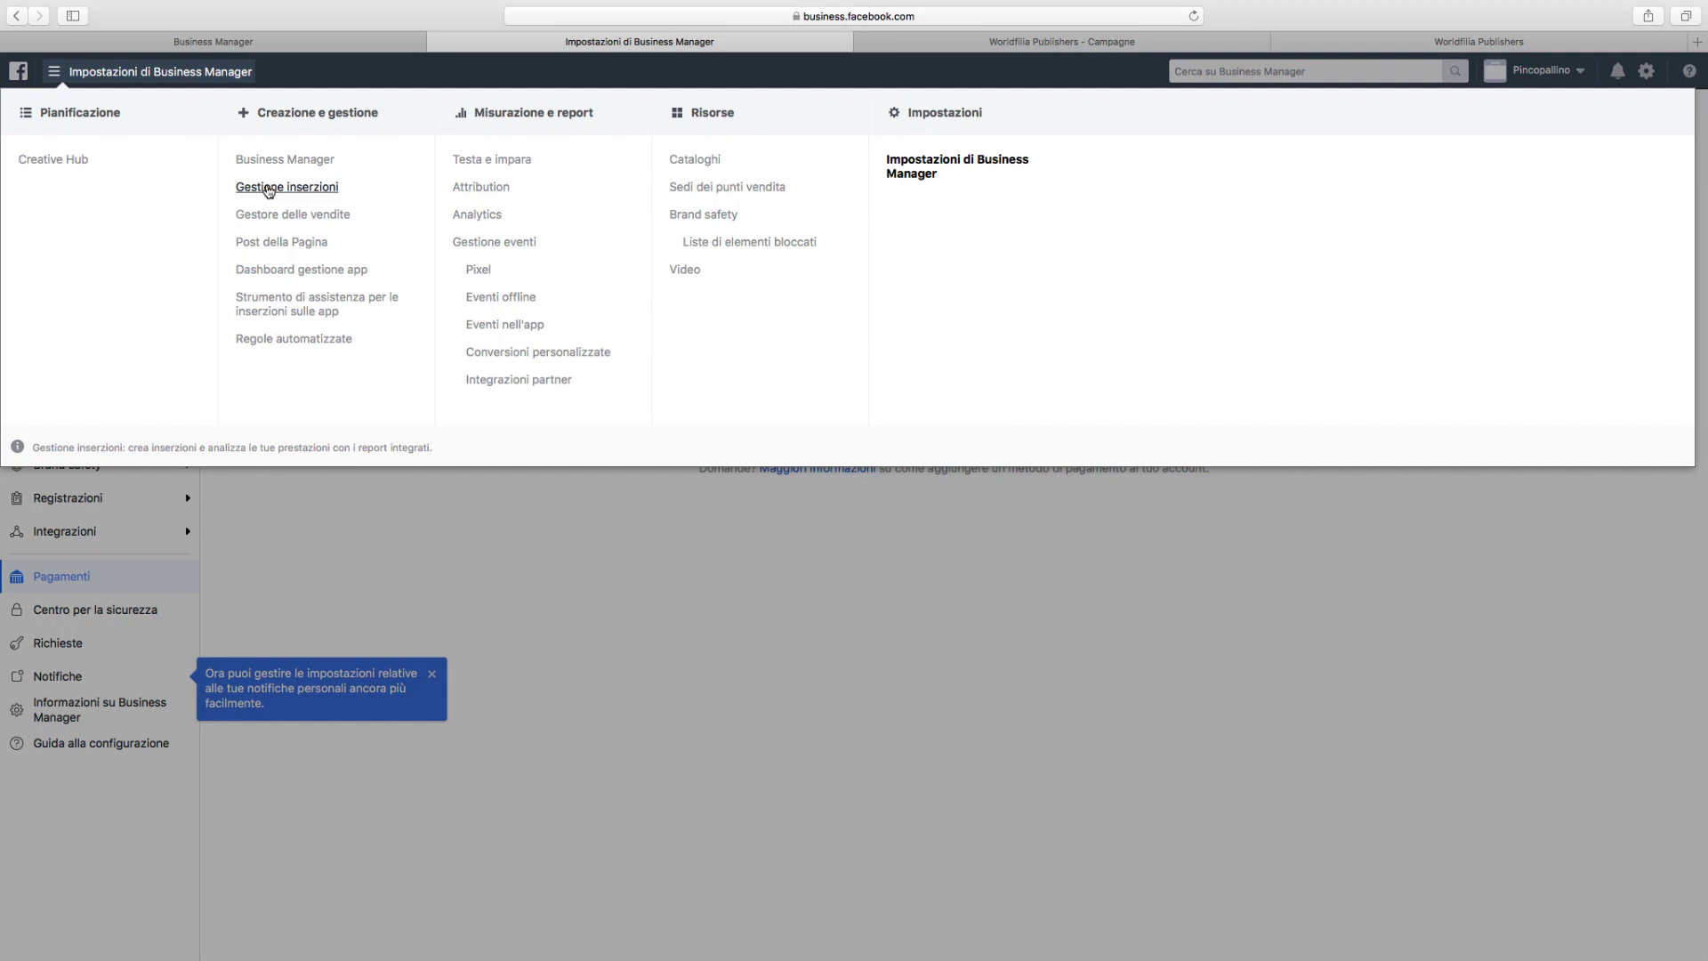
click(268, 188)
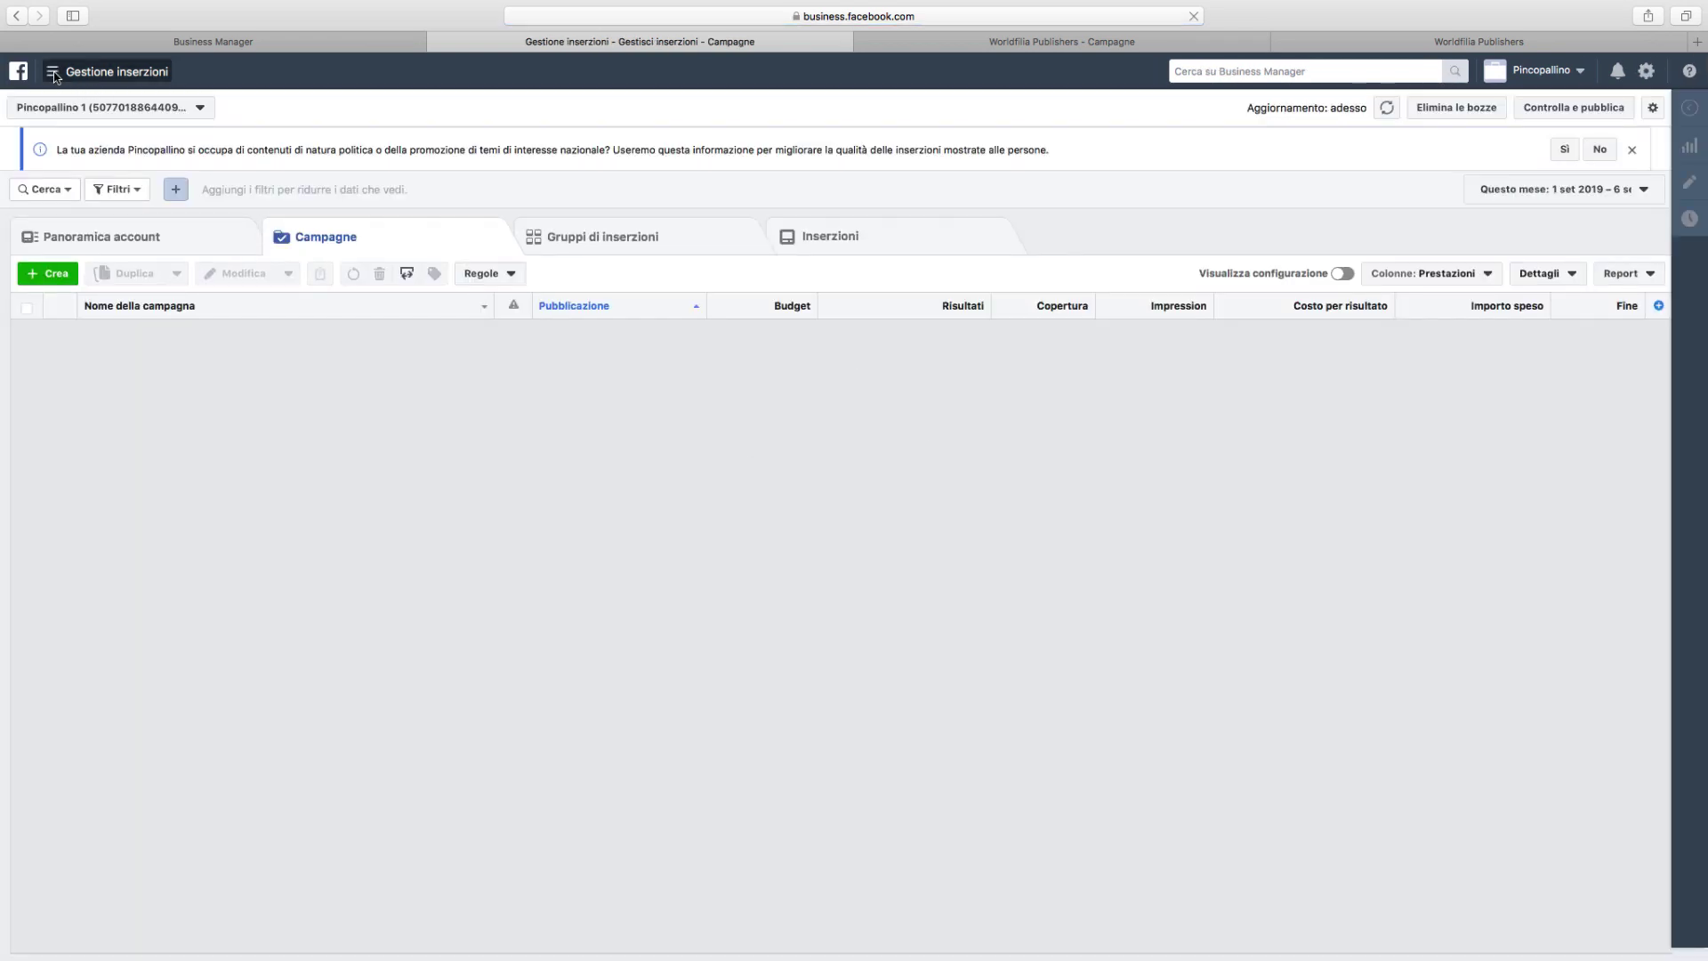
click(52, 74)
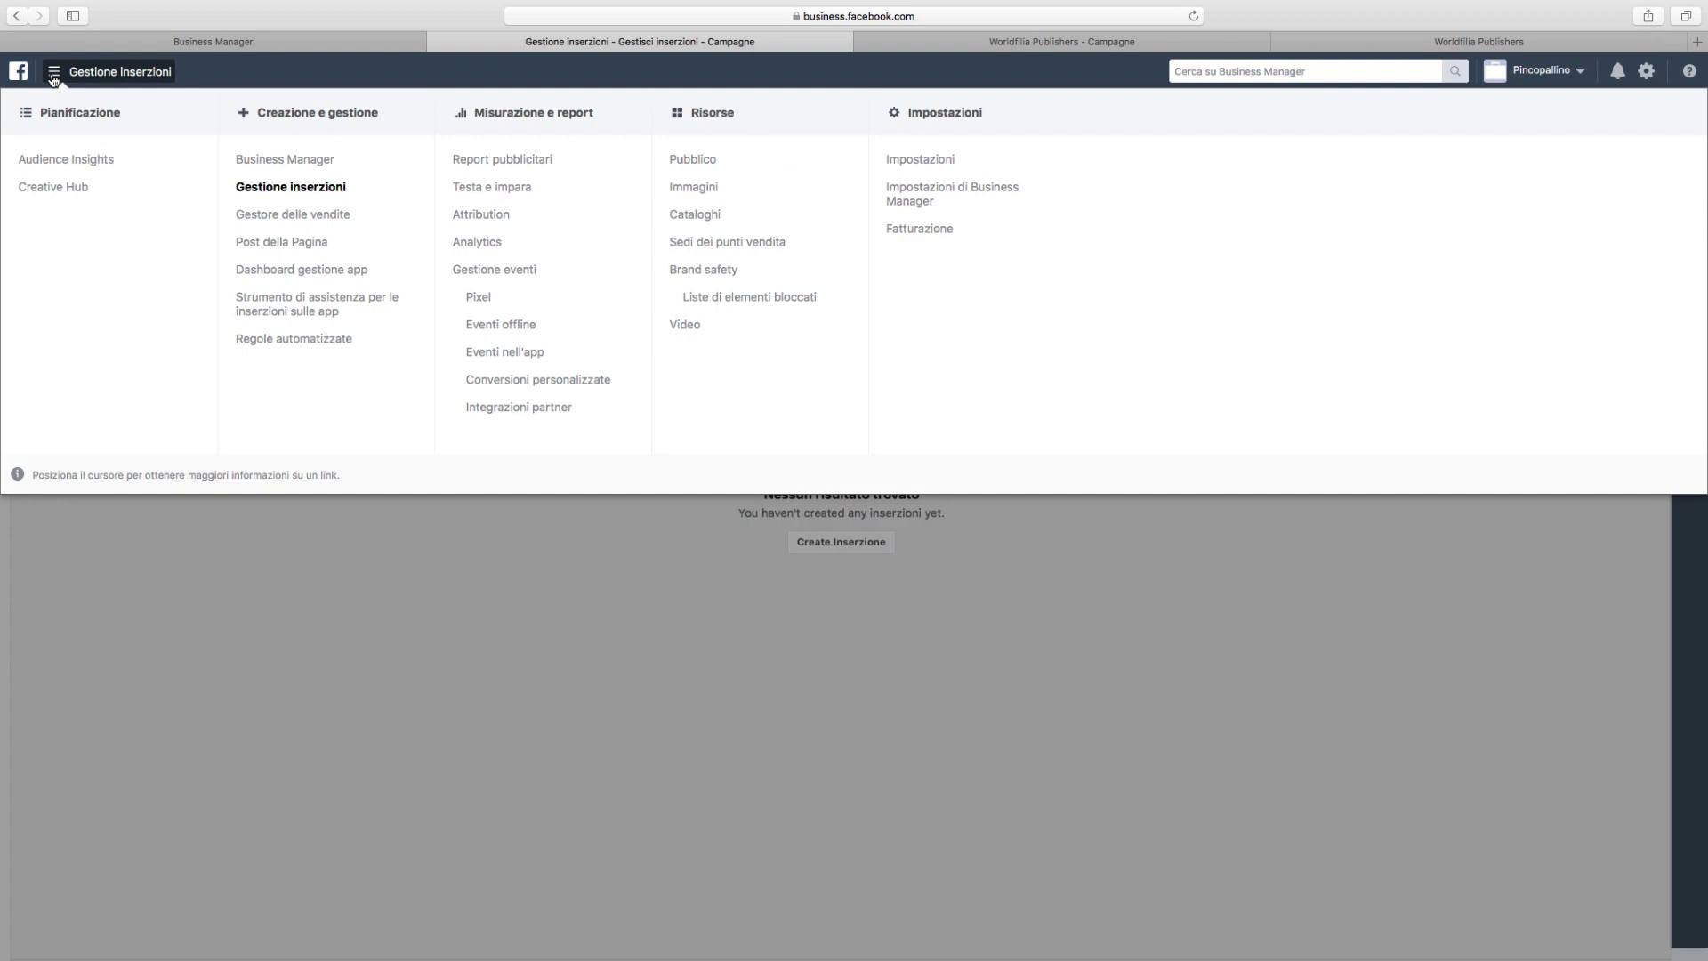
click(53, 75)
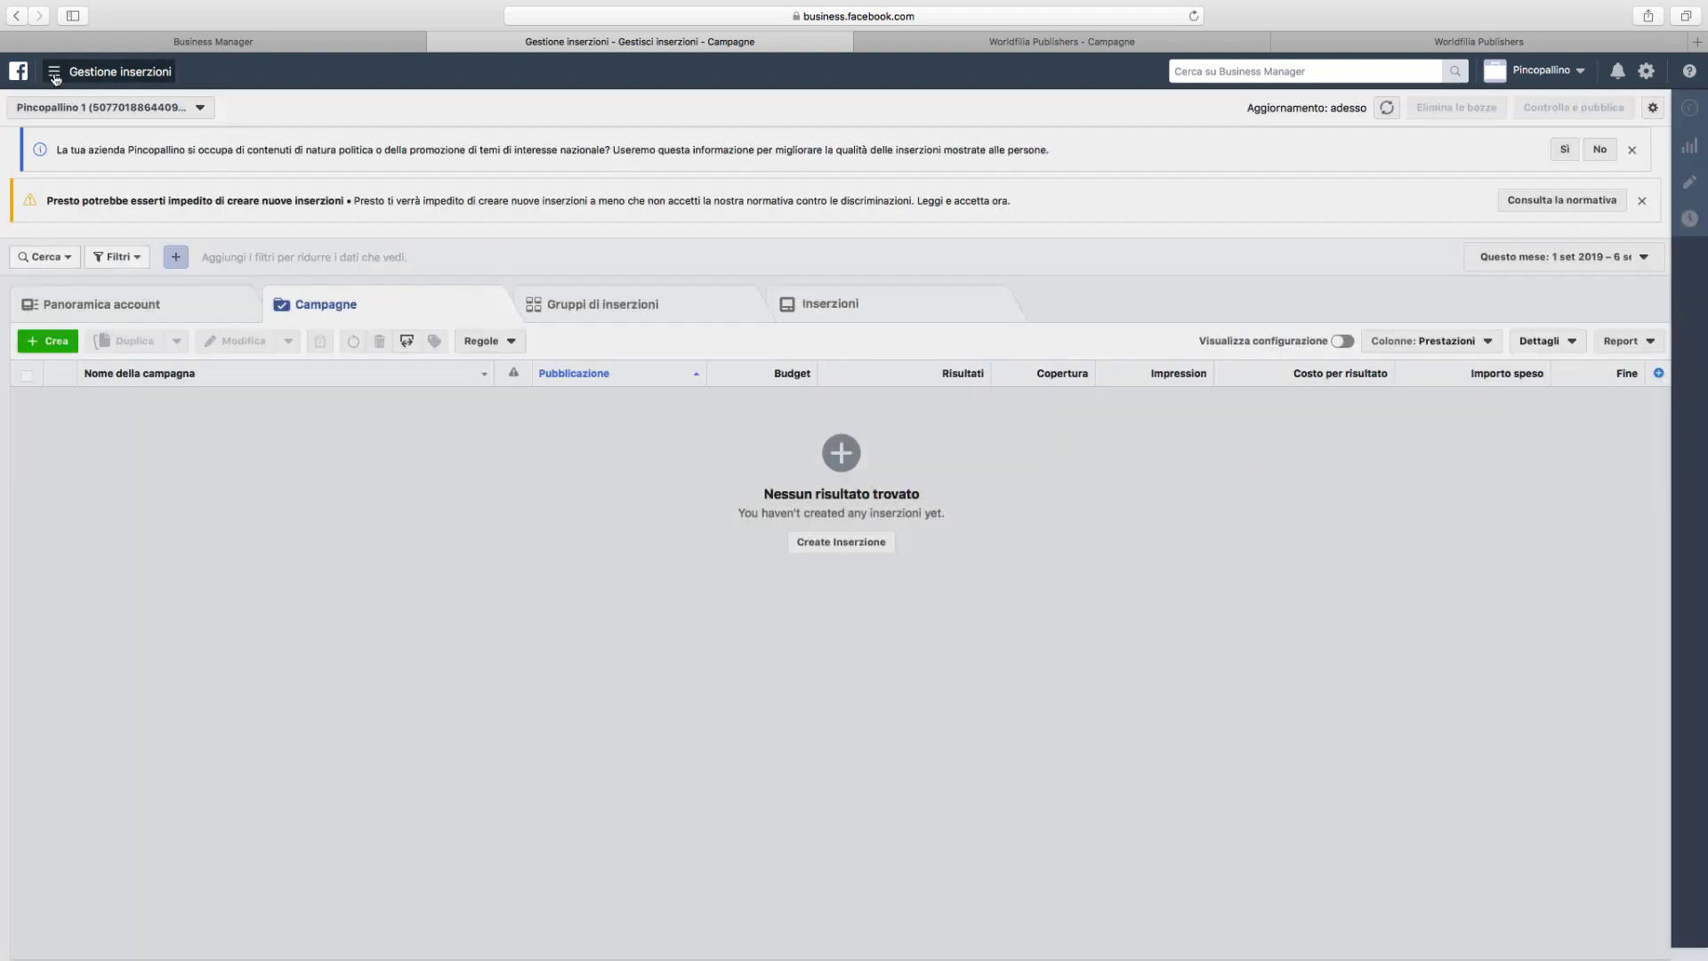
- Open the billing page of the Pincopallino 1 ad account and view its payment settings
click(54, 74)
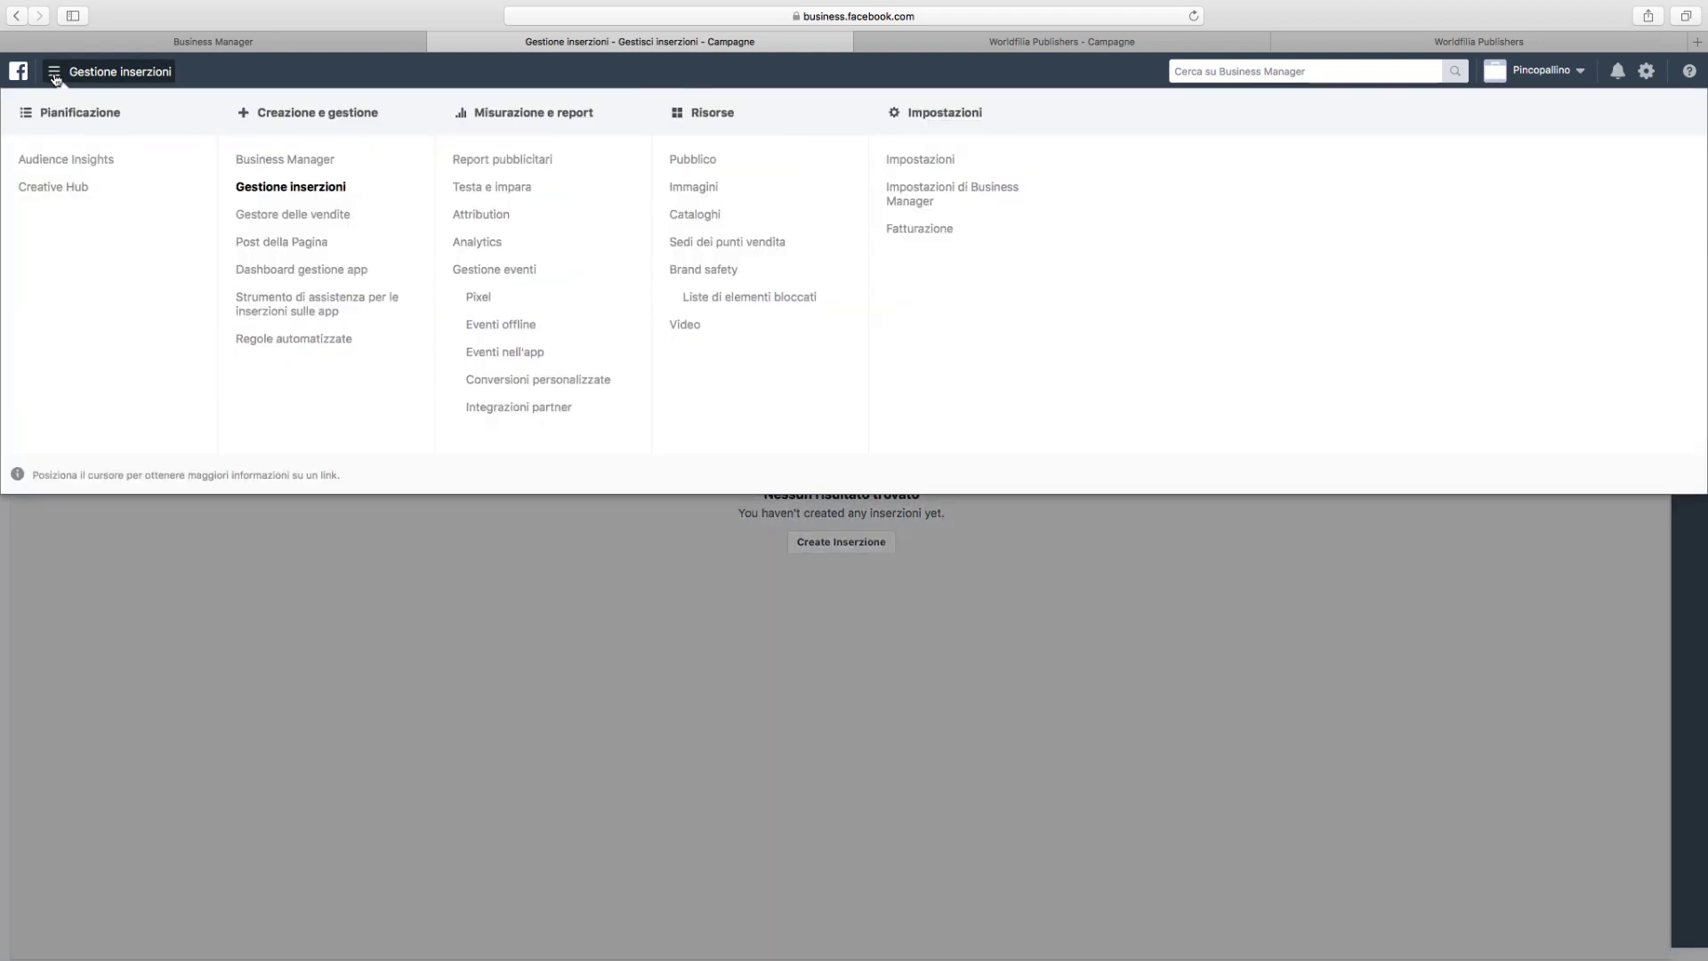
click(55, 75)
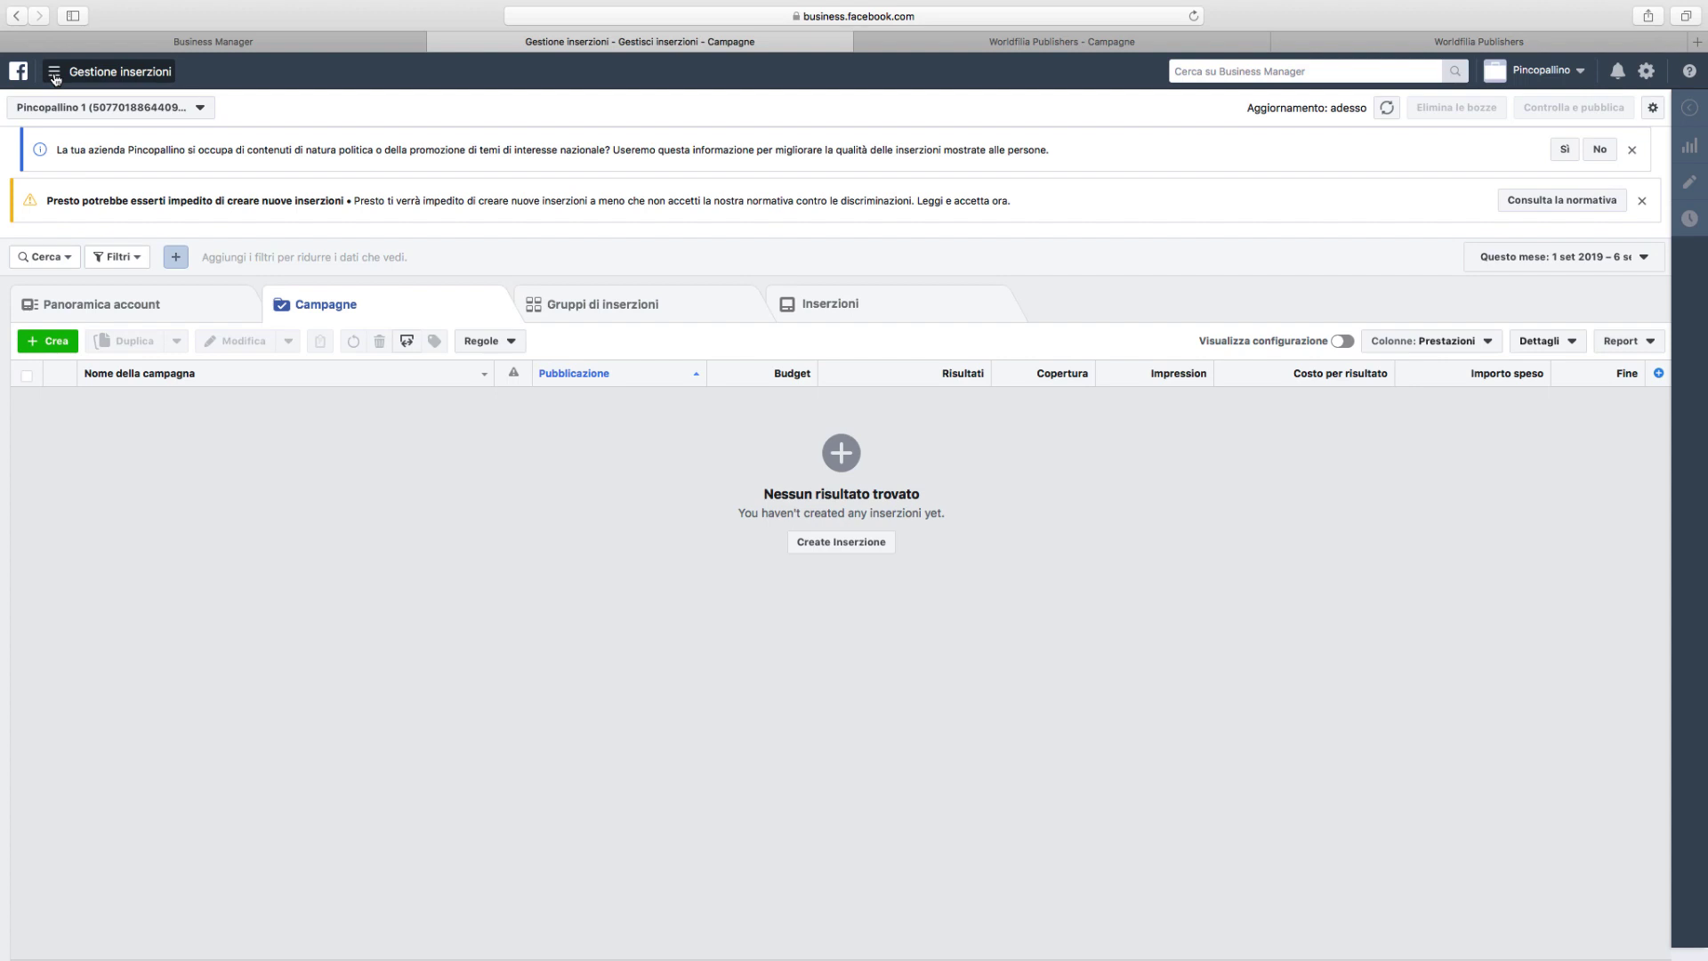
click(54, 76)
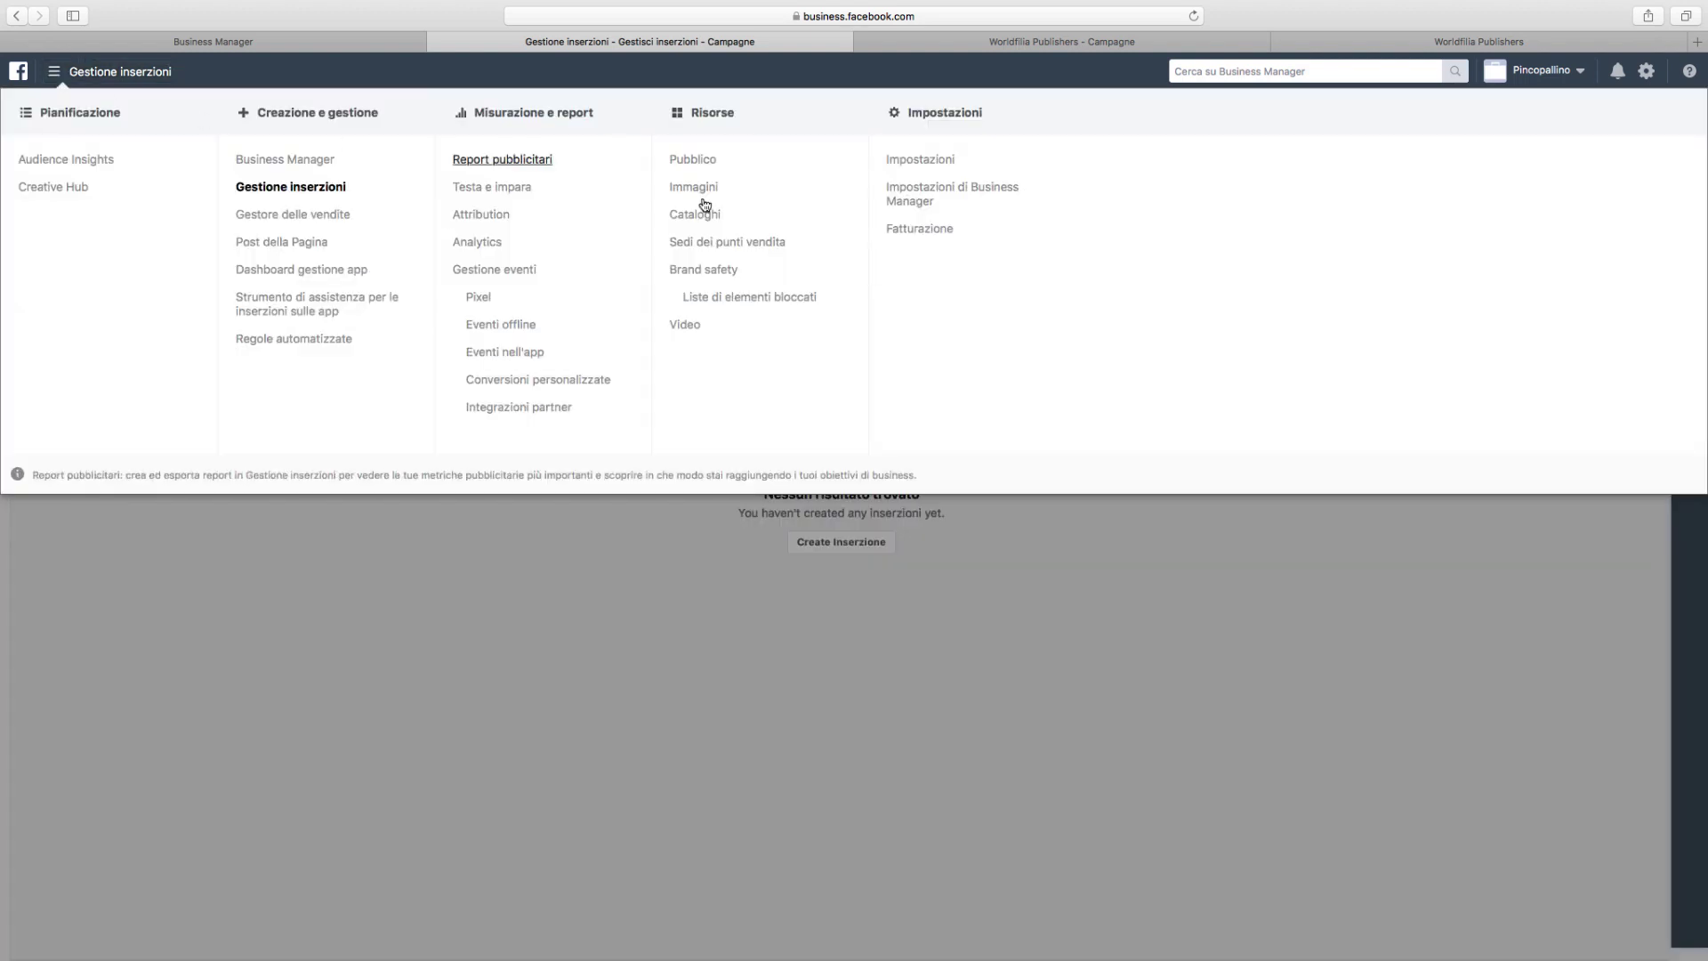
click(917, 231)
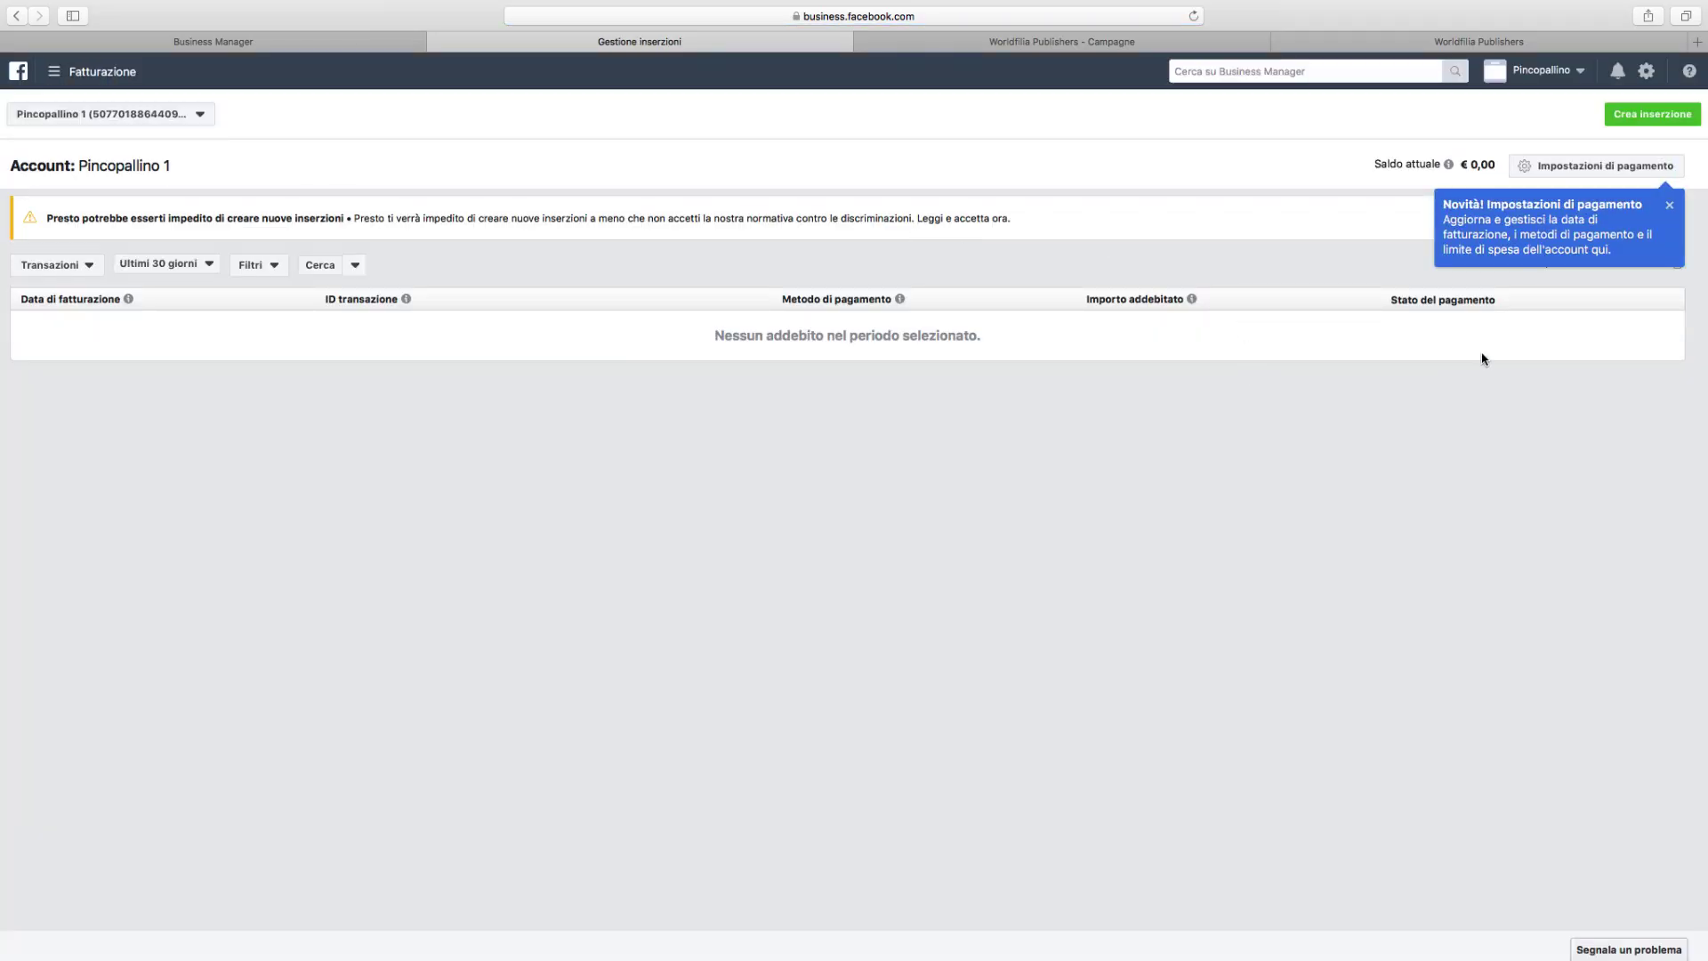
mouse_move(1444, 166)
click(1576, 170)
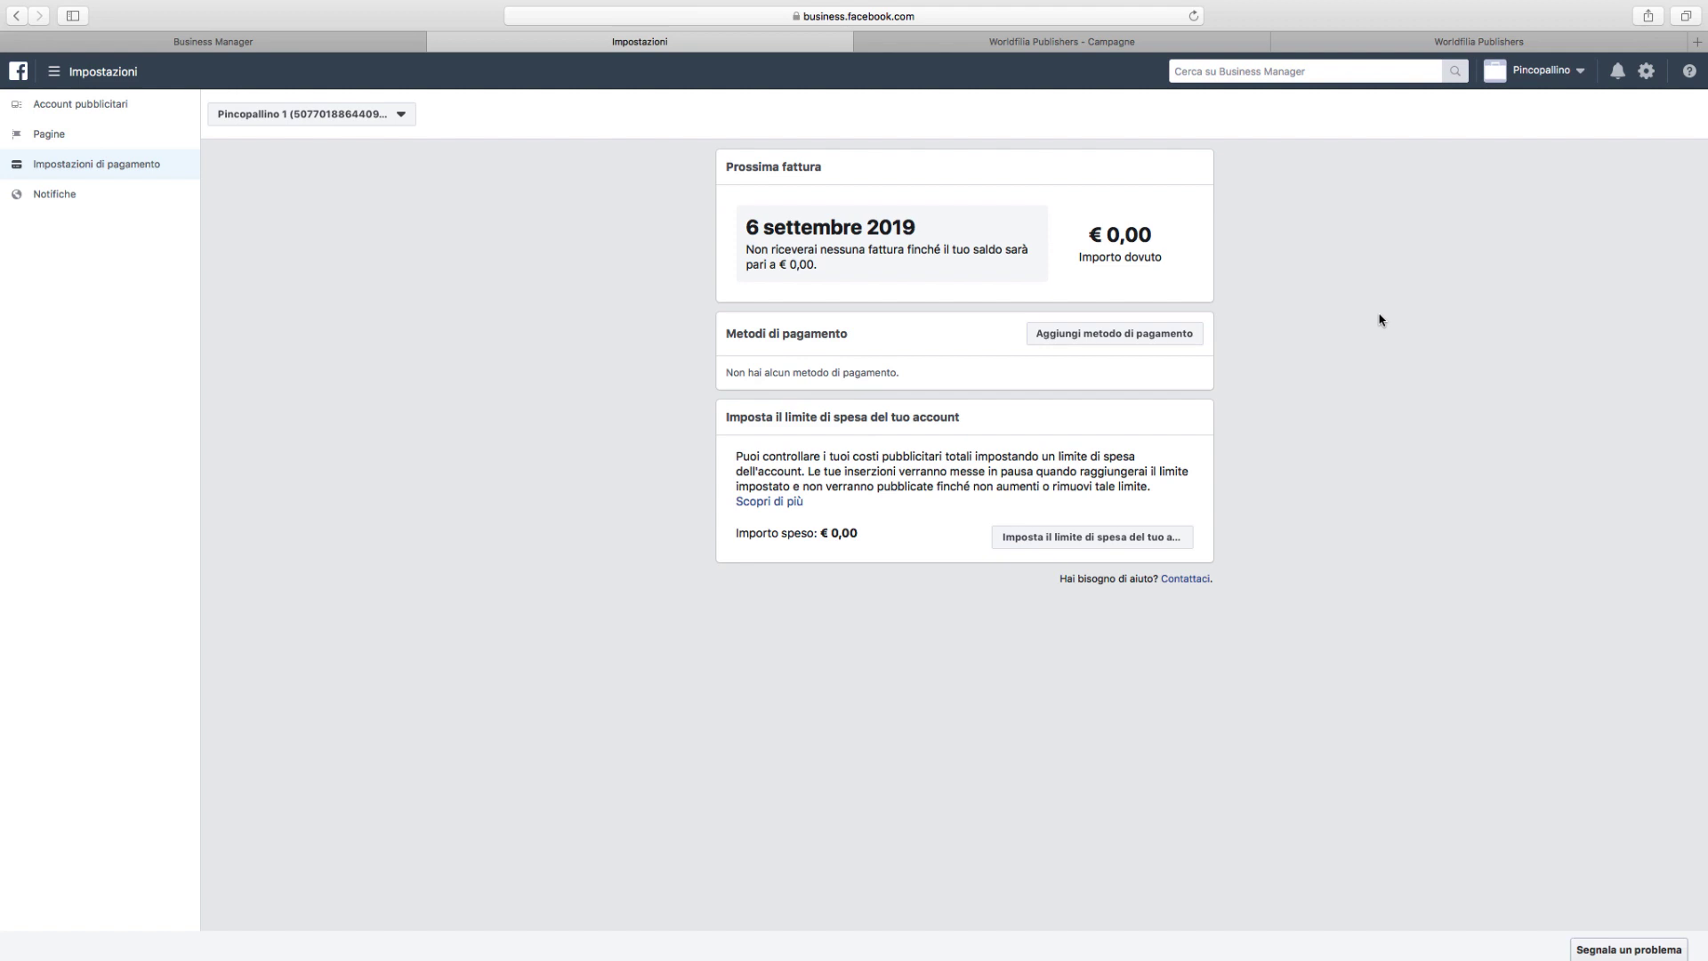
- Open the ad accounts in the Business Manager settings and check the options for adding another ad account
click(1647, 73)
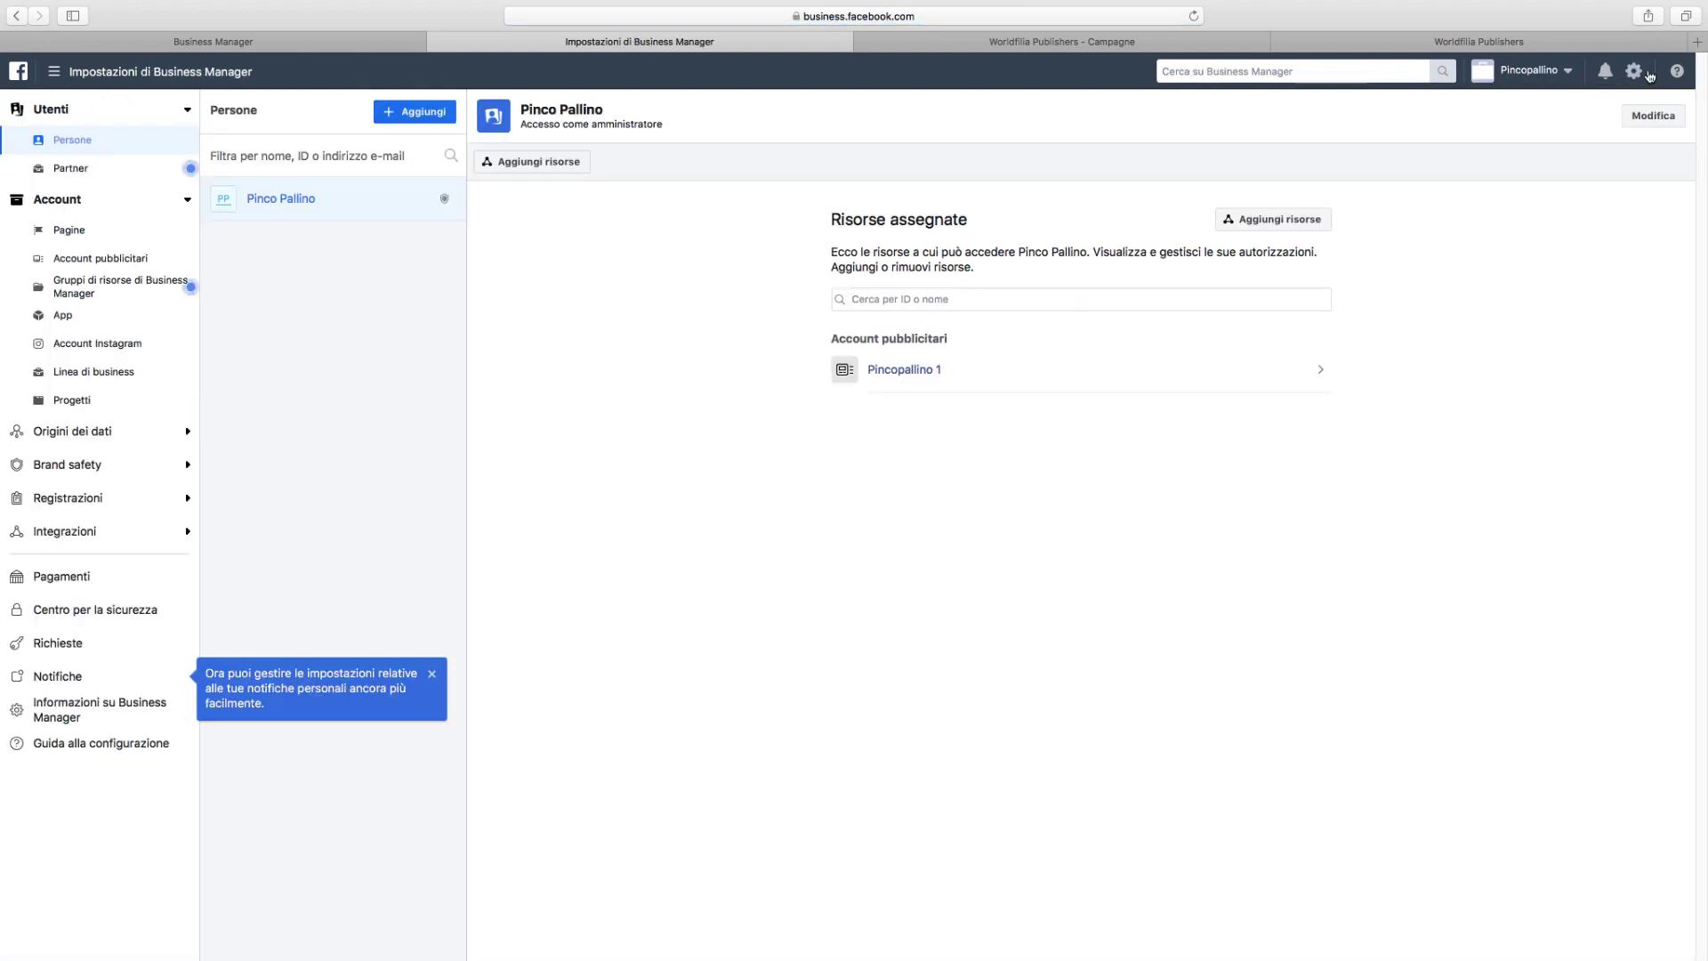
click(90, 266)
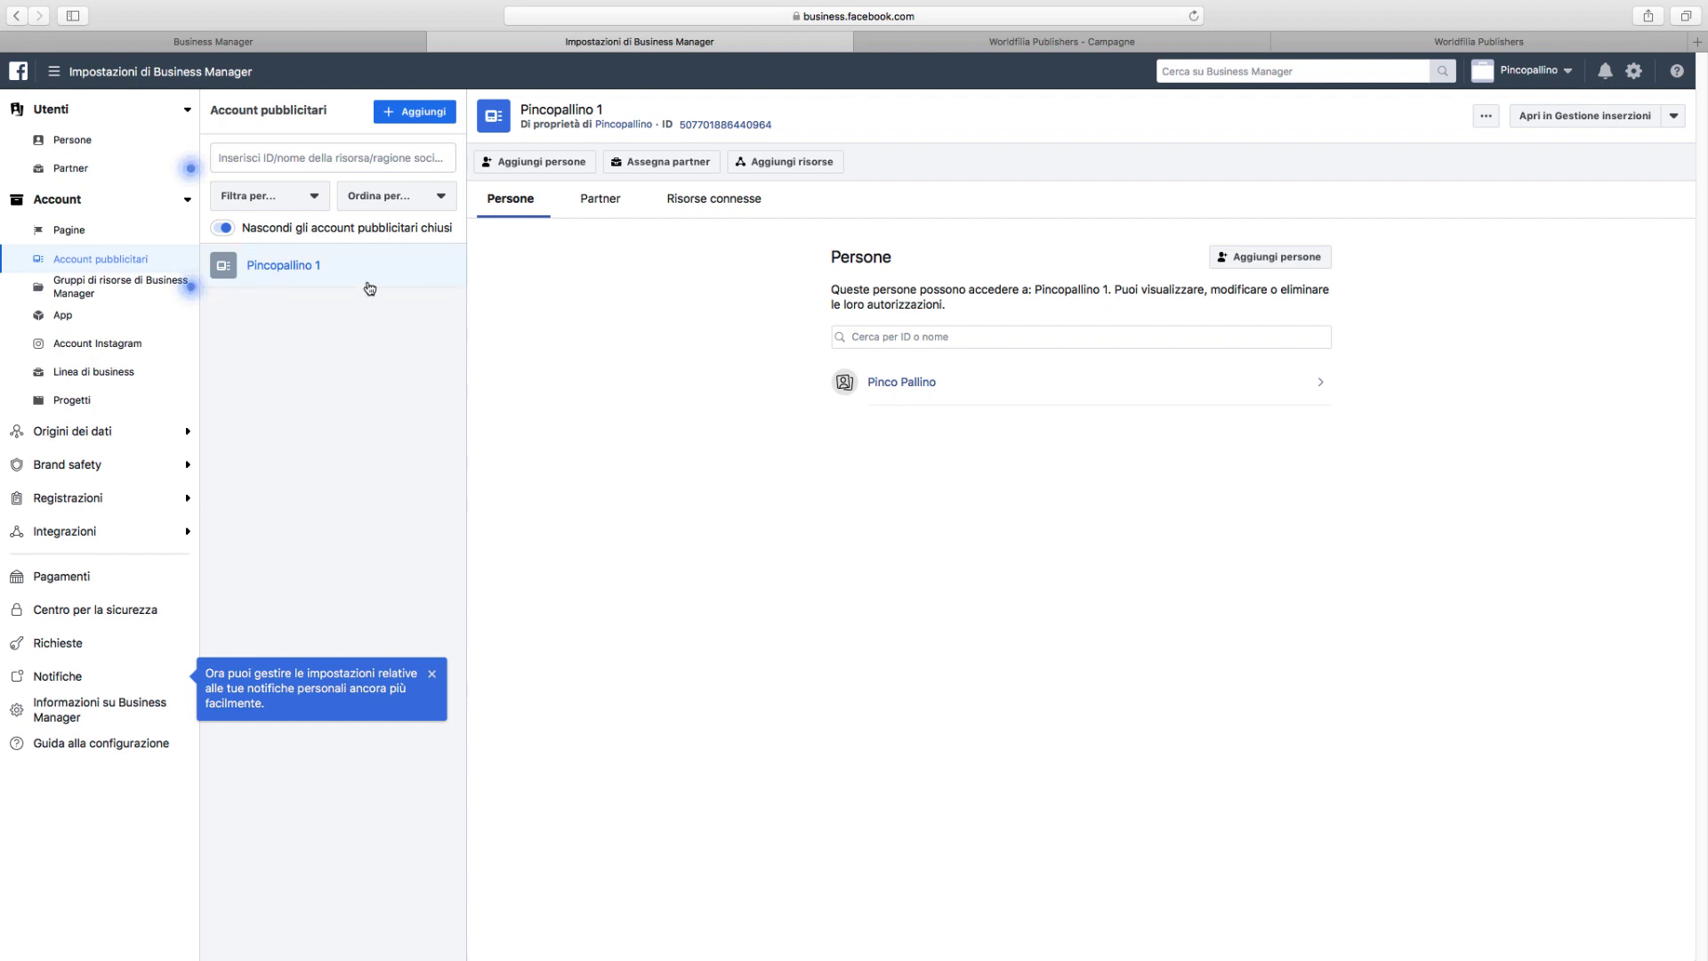
click(394, 116)
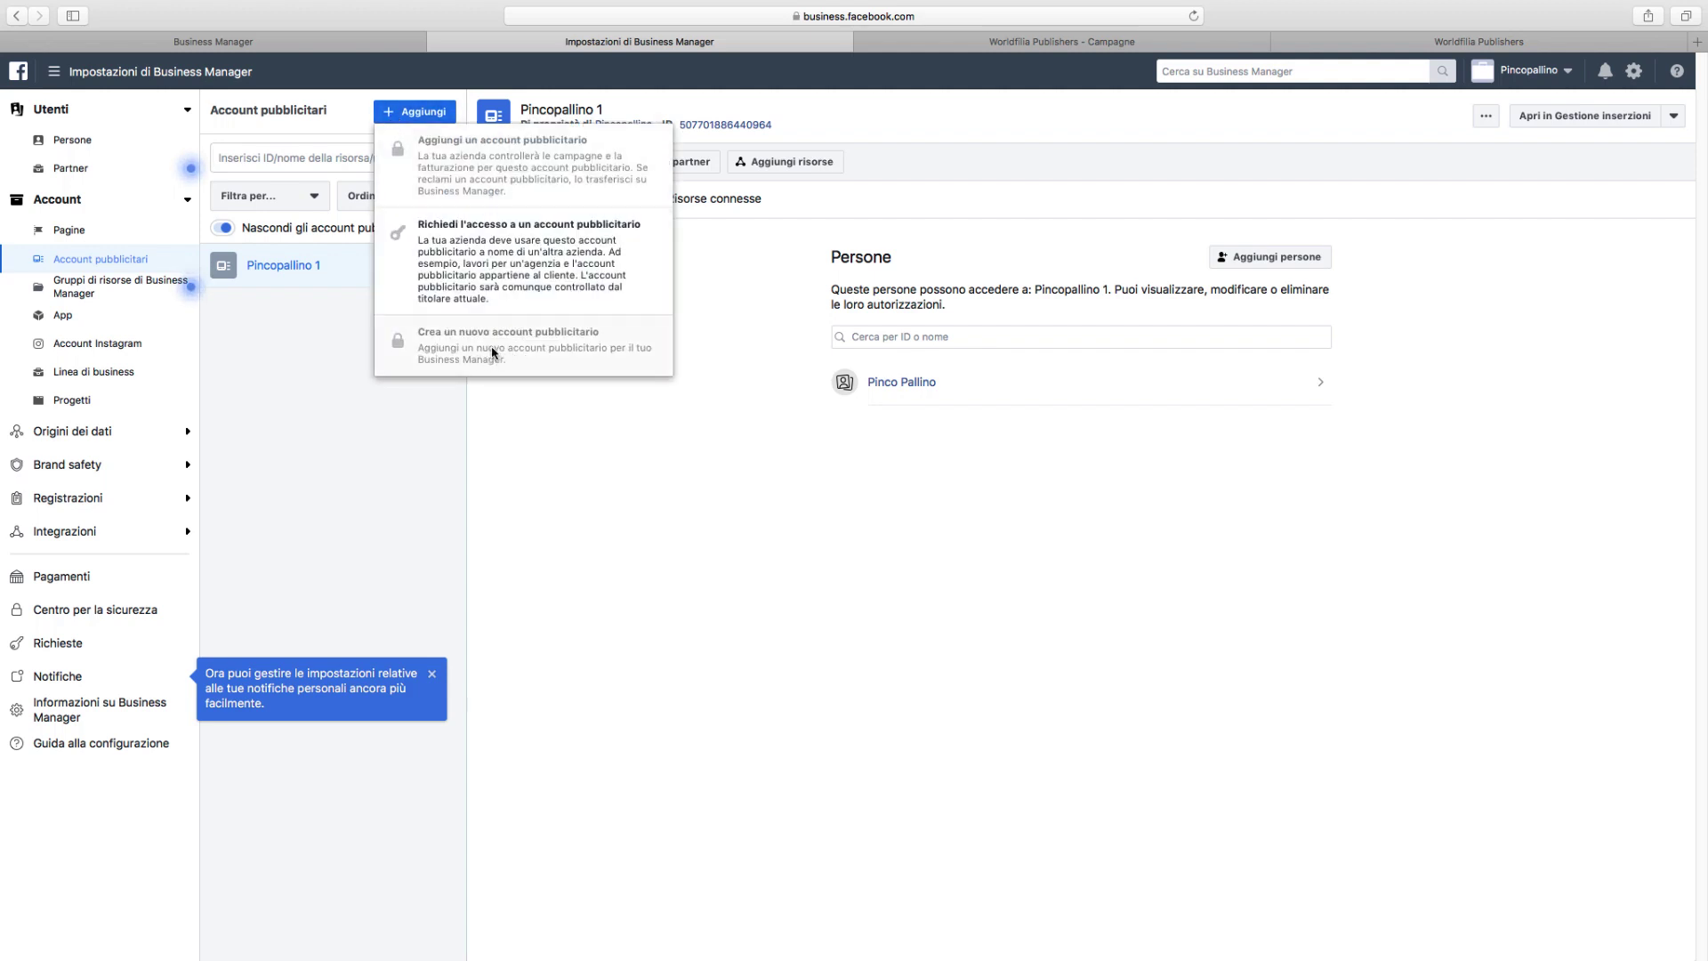
click(367, 445)
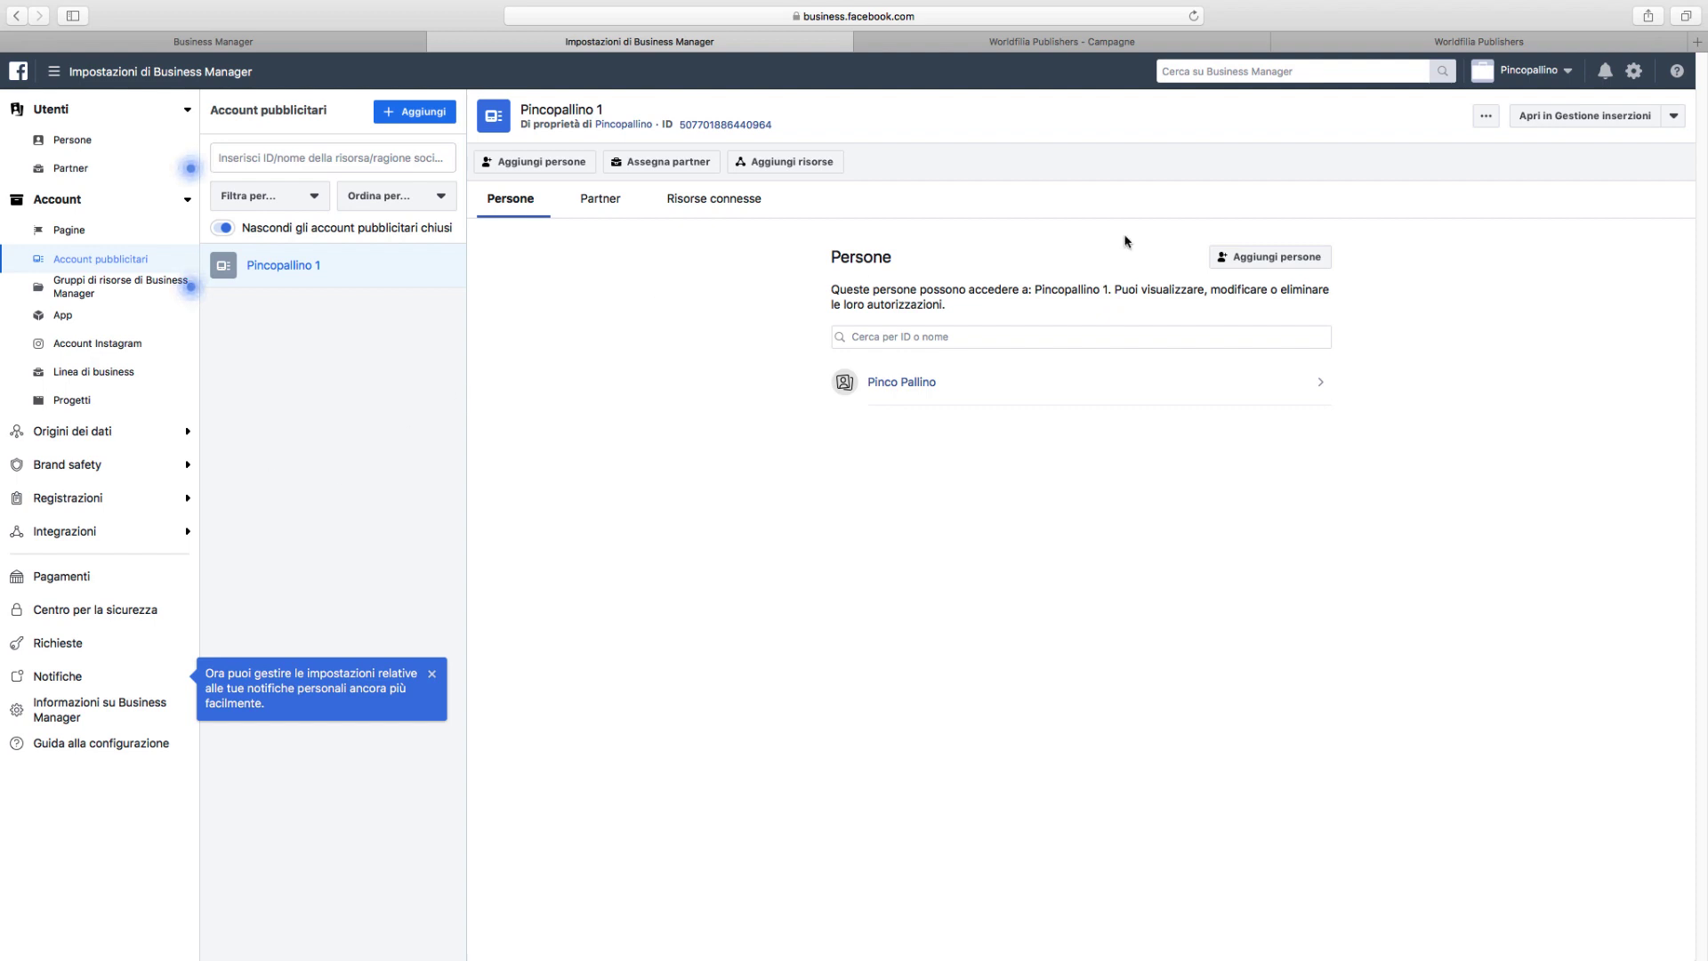
- Look over the list of businesses and profiles available for switching accounts
click(1568, 73)
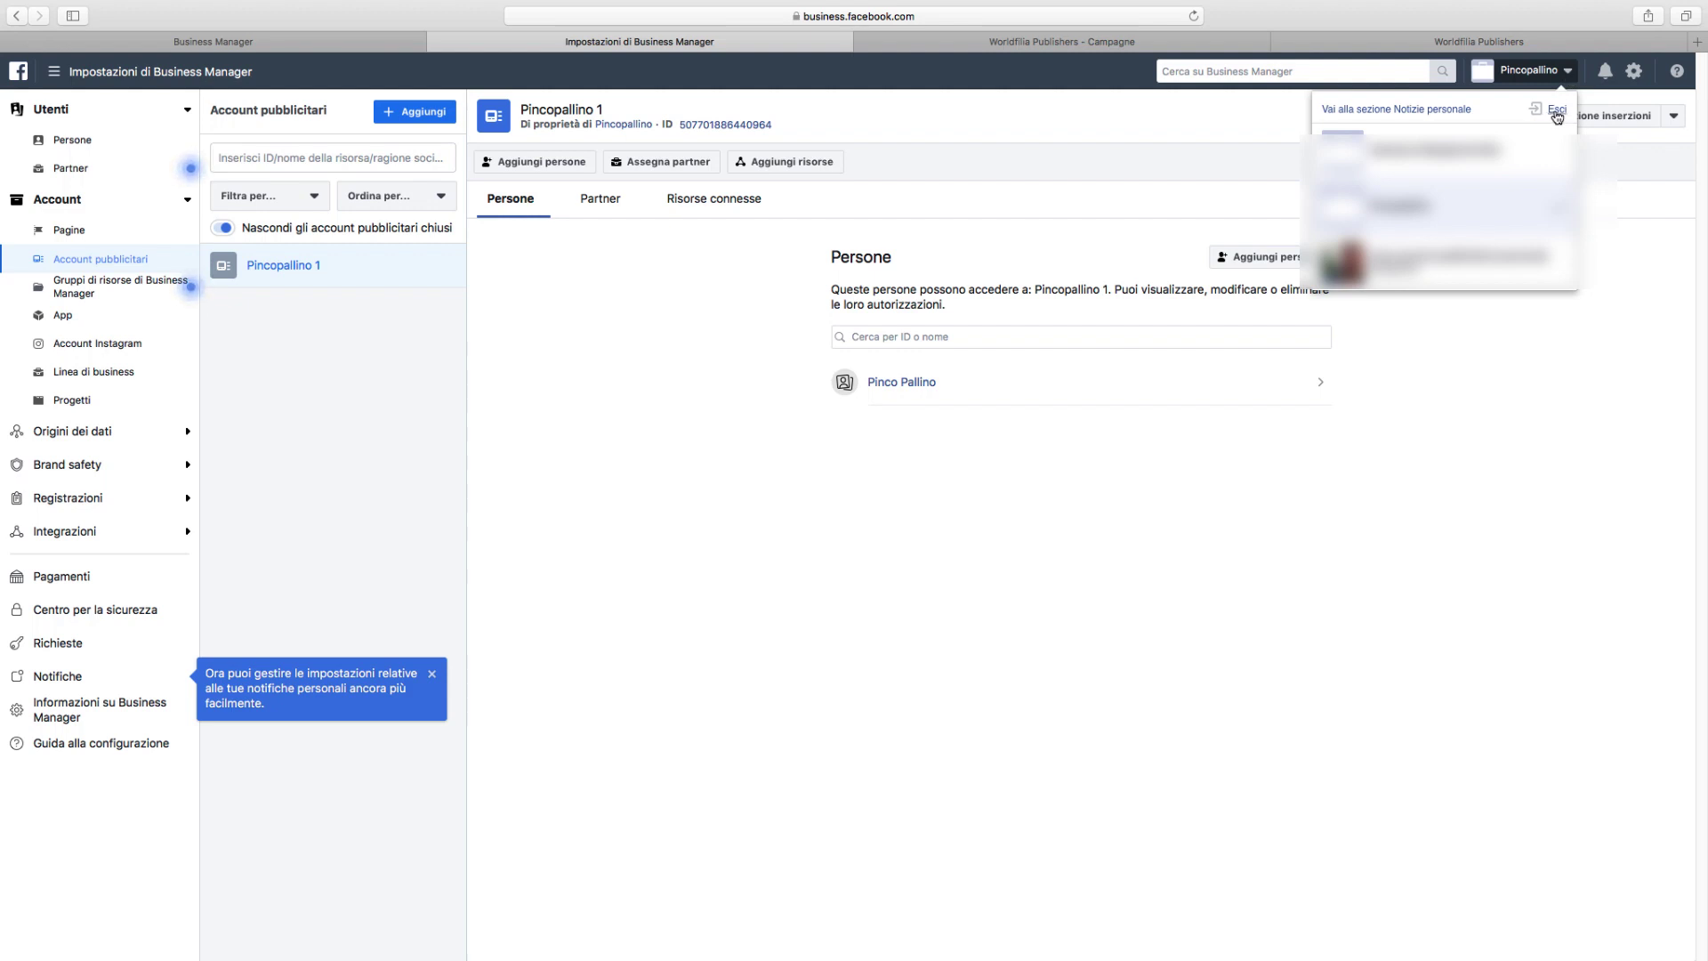
click(281, 483)
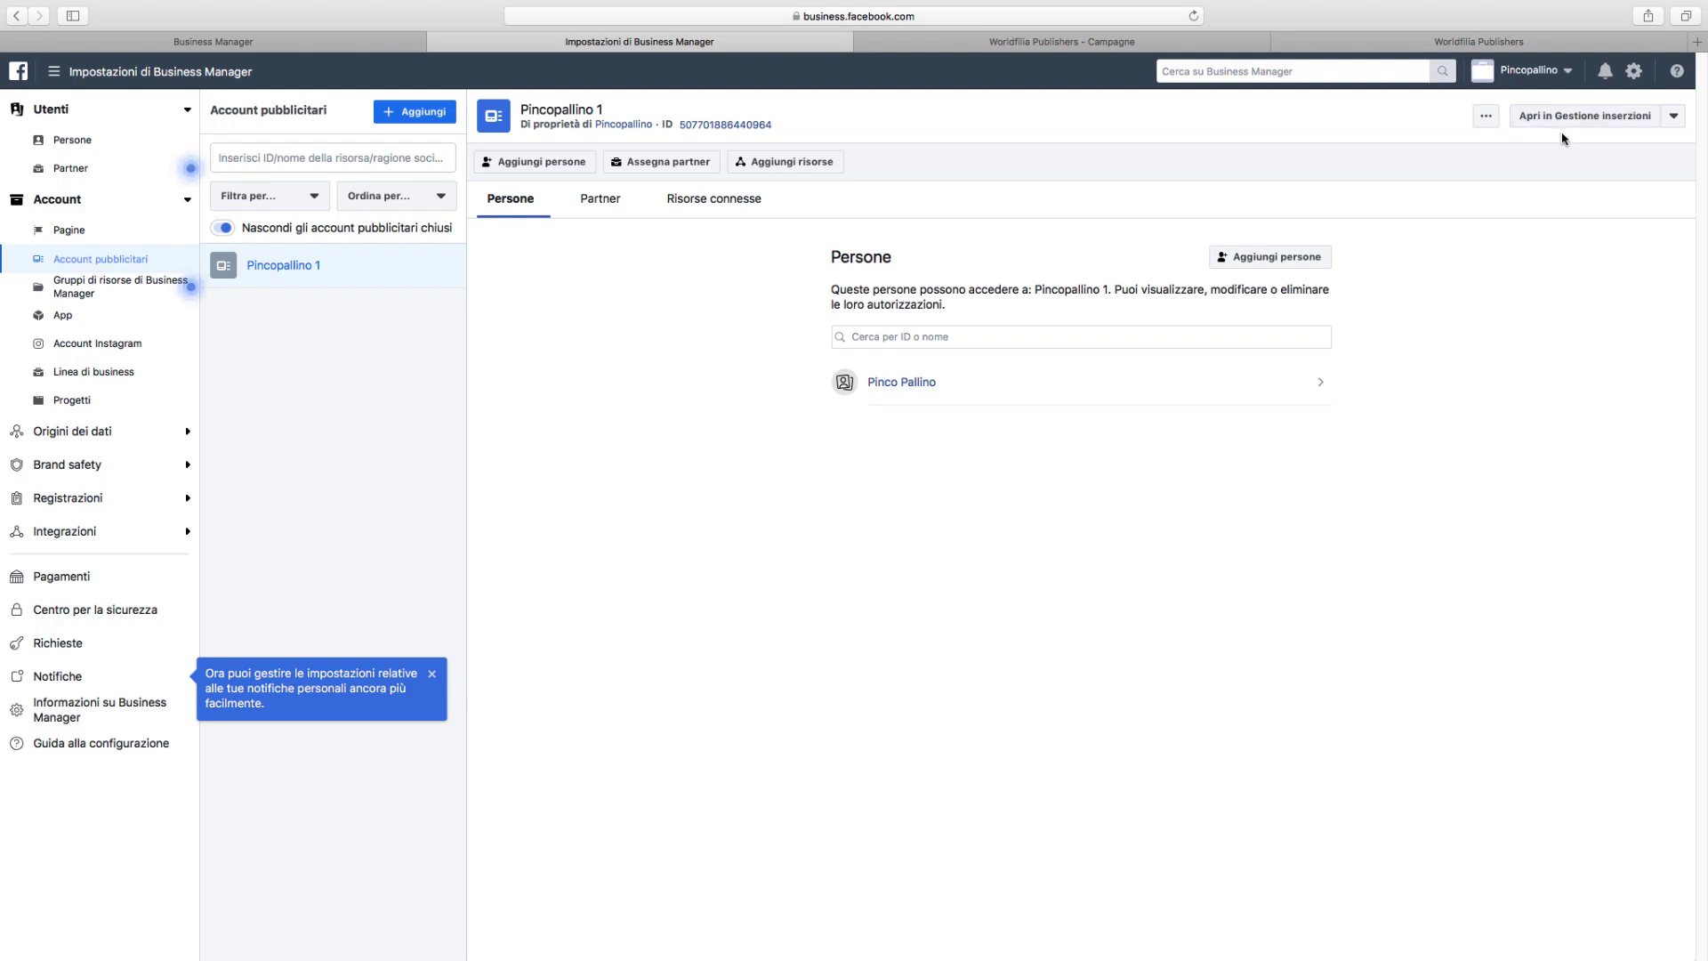
click(1566, 73)
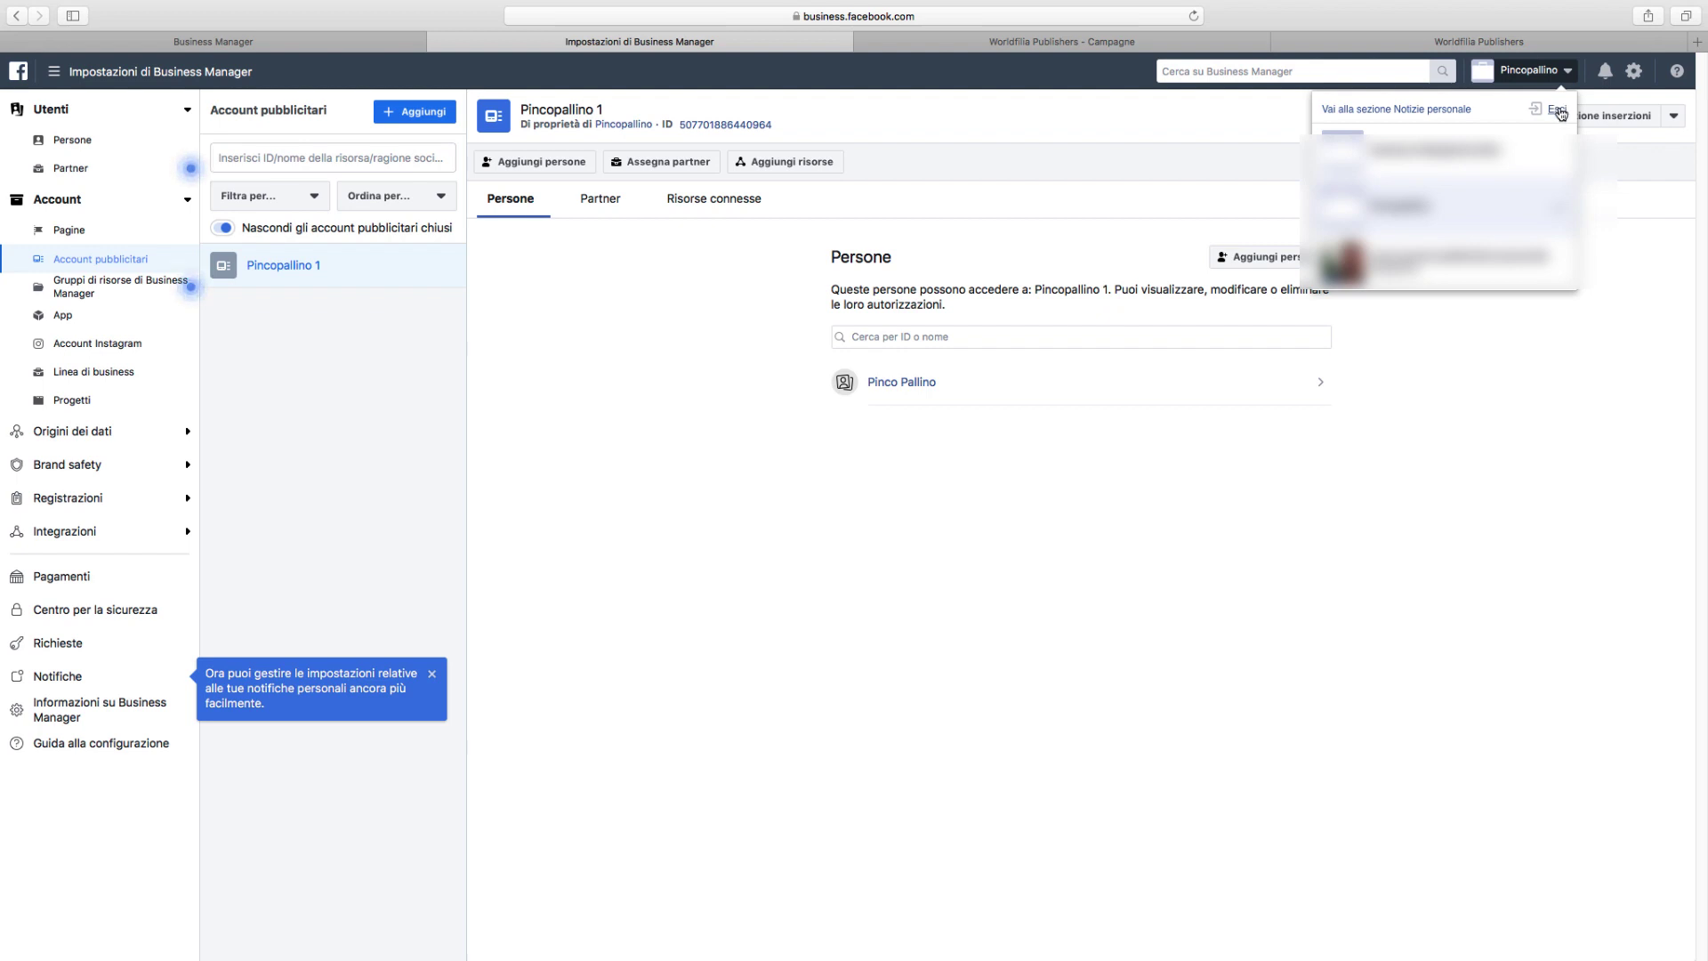
- Go to business.facebook.com/overview/ and open the form for creating another Business Manager account
click(879, 14)
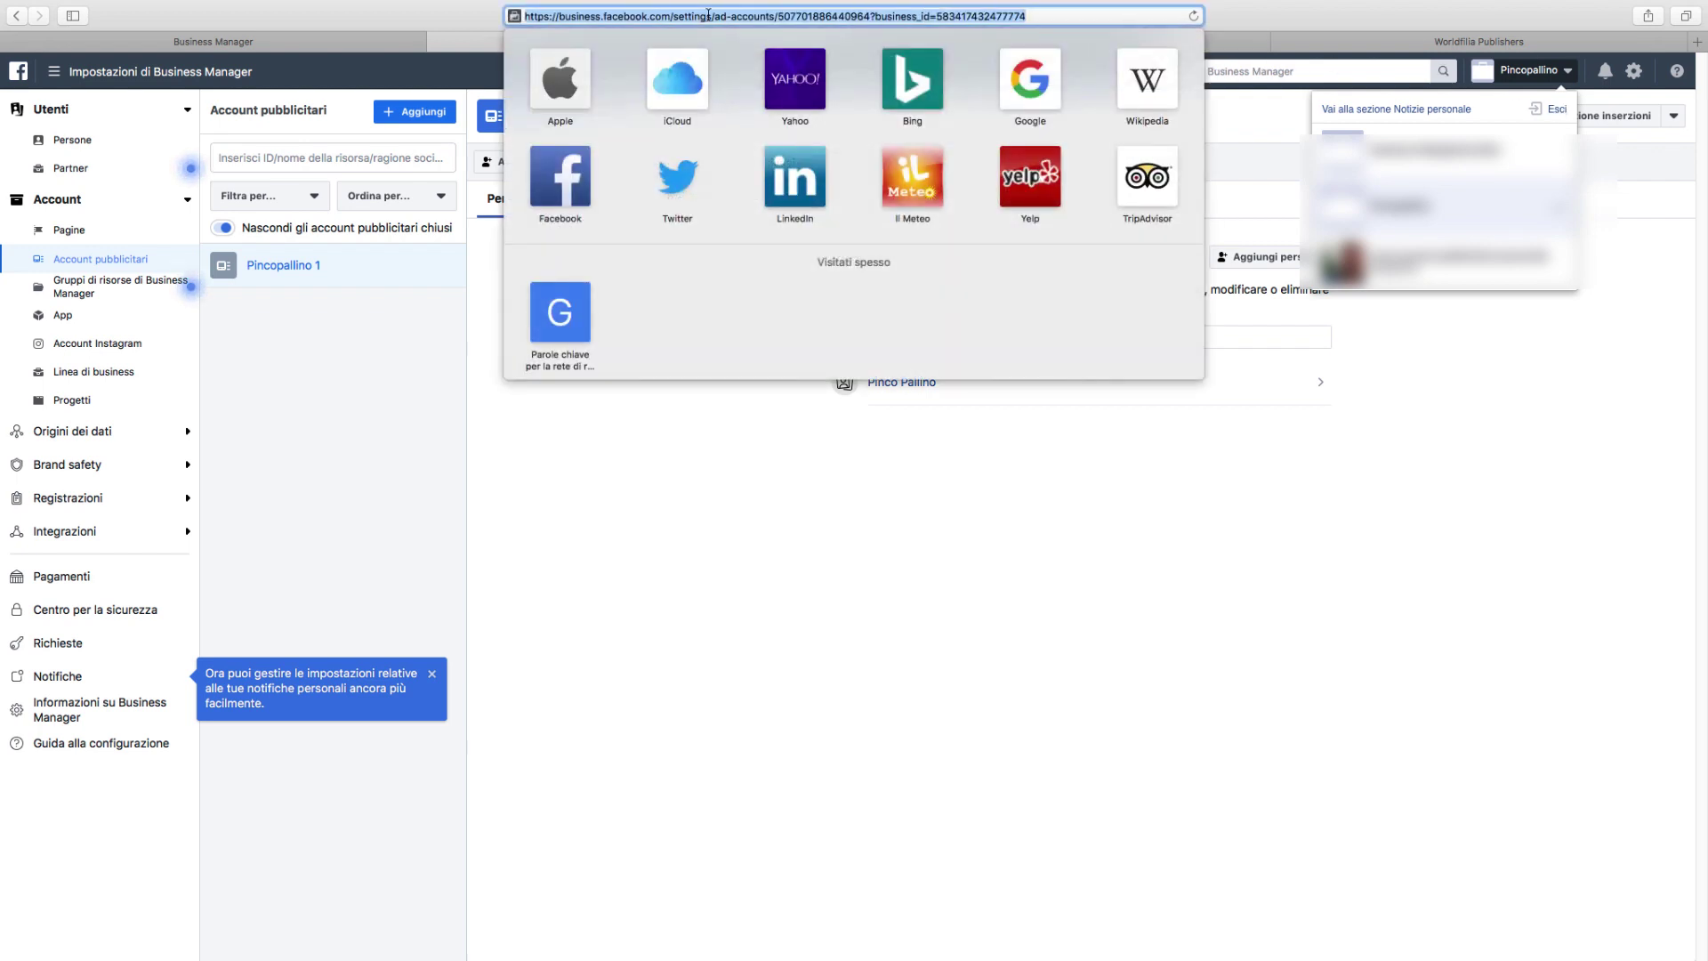
click(594, 14)
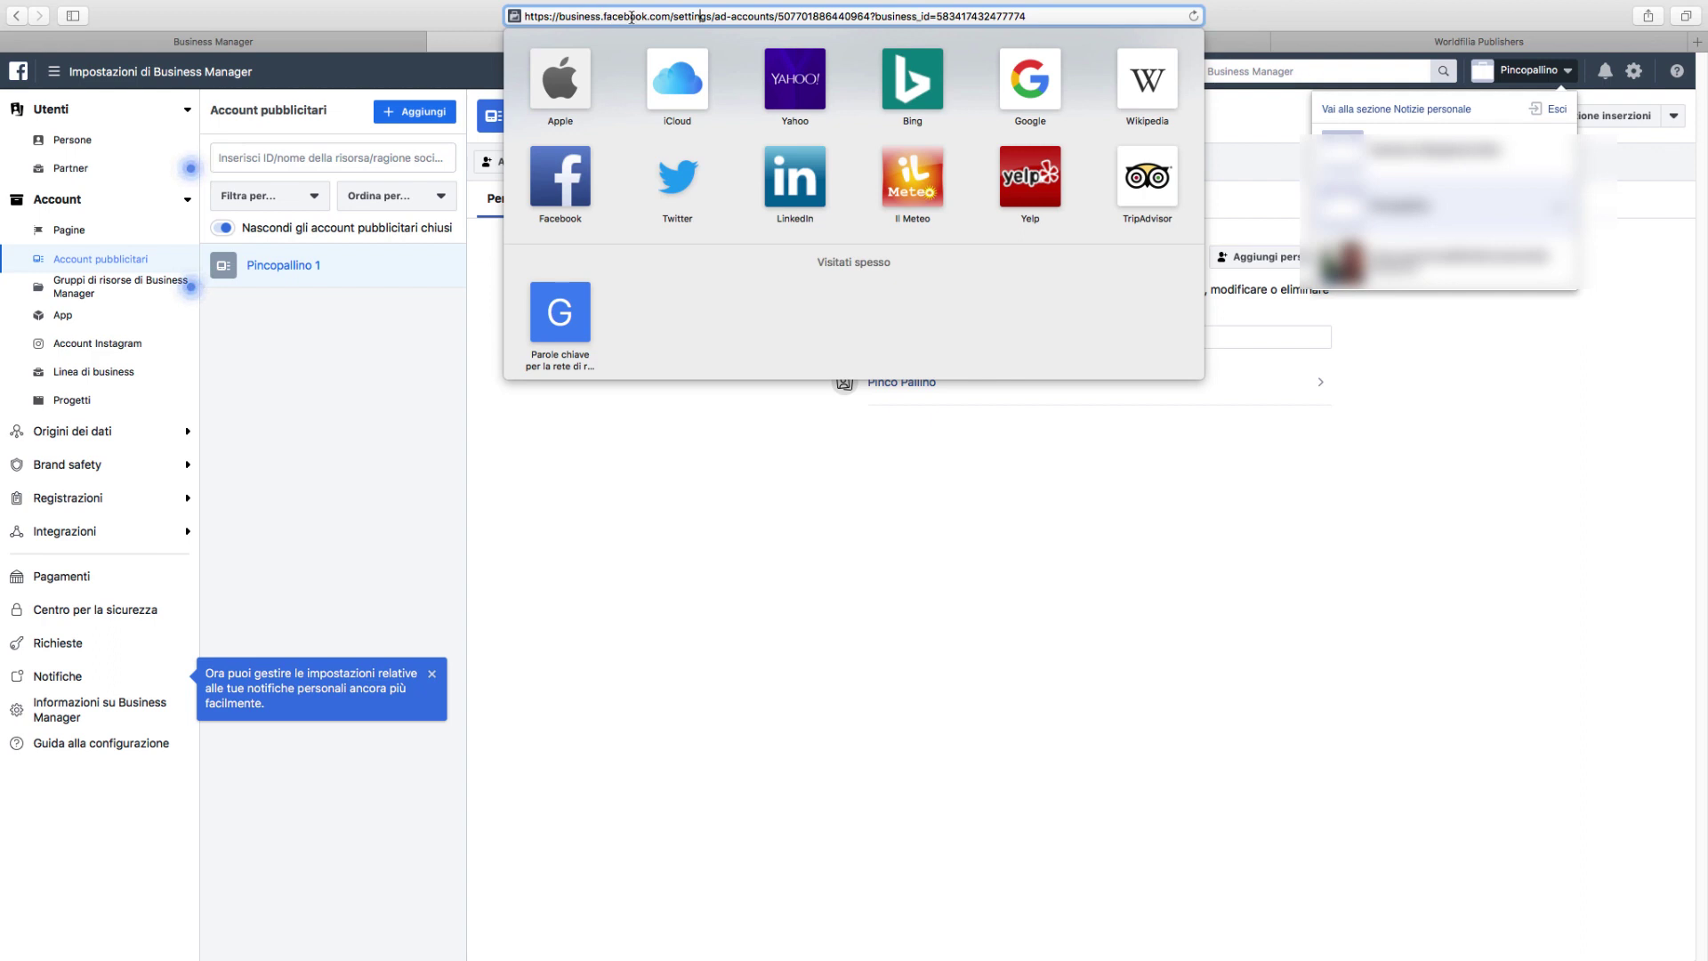
drag(673, 16, 1027, 22)
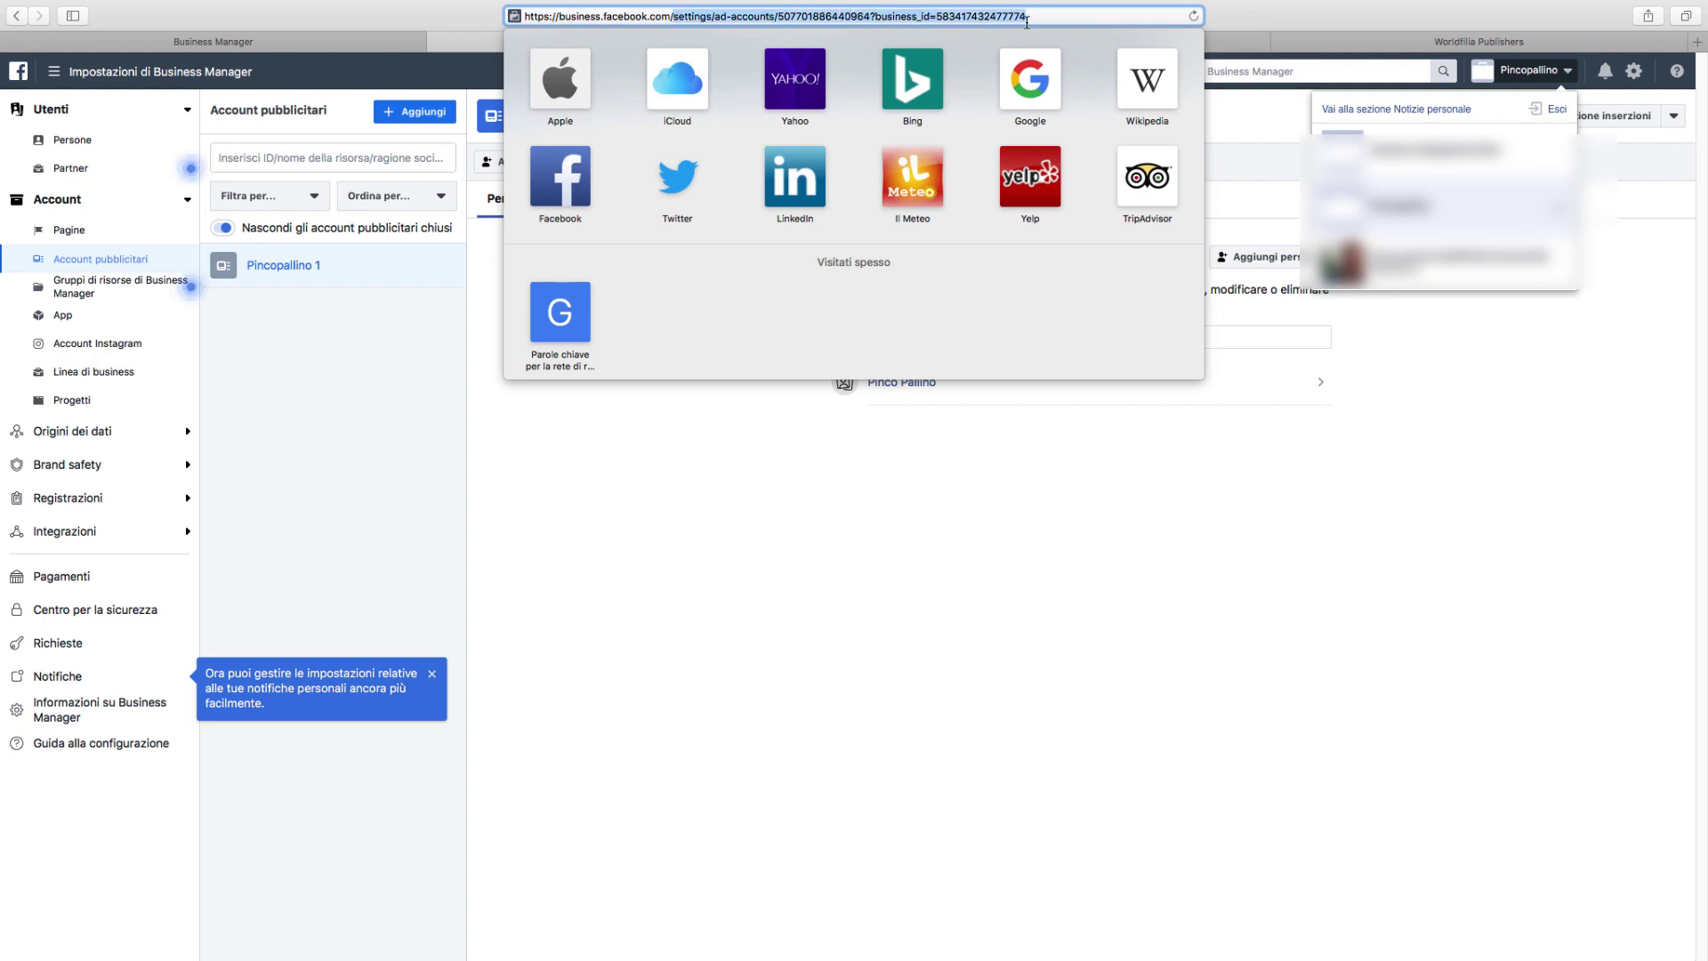
text(over)
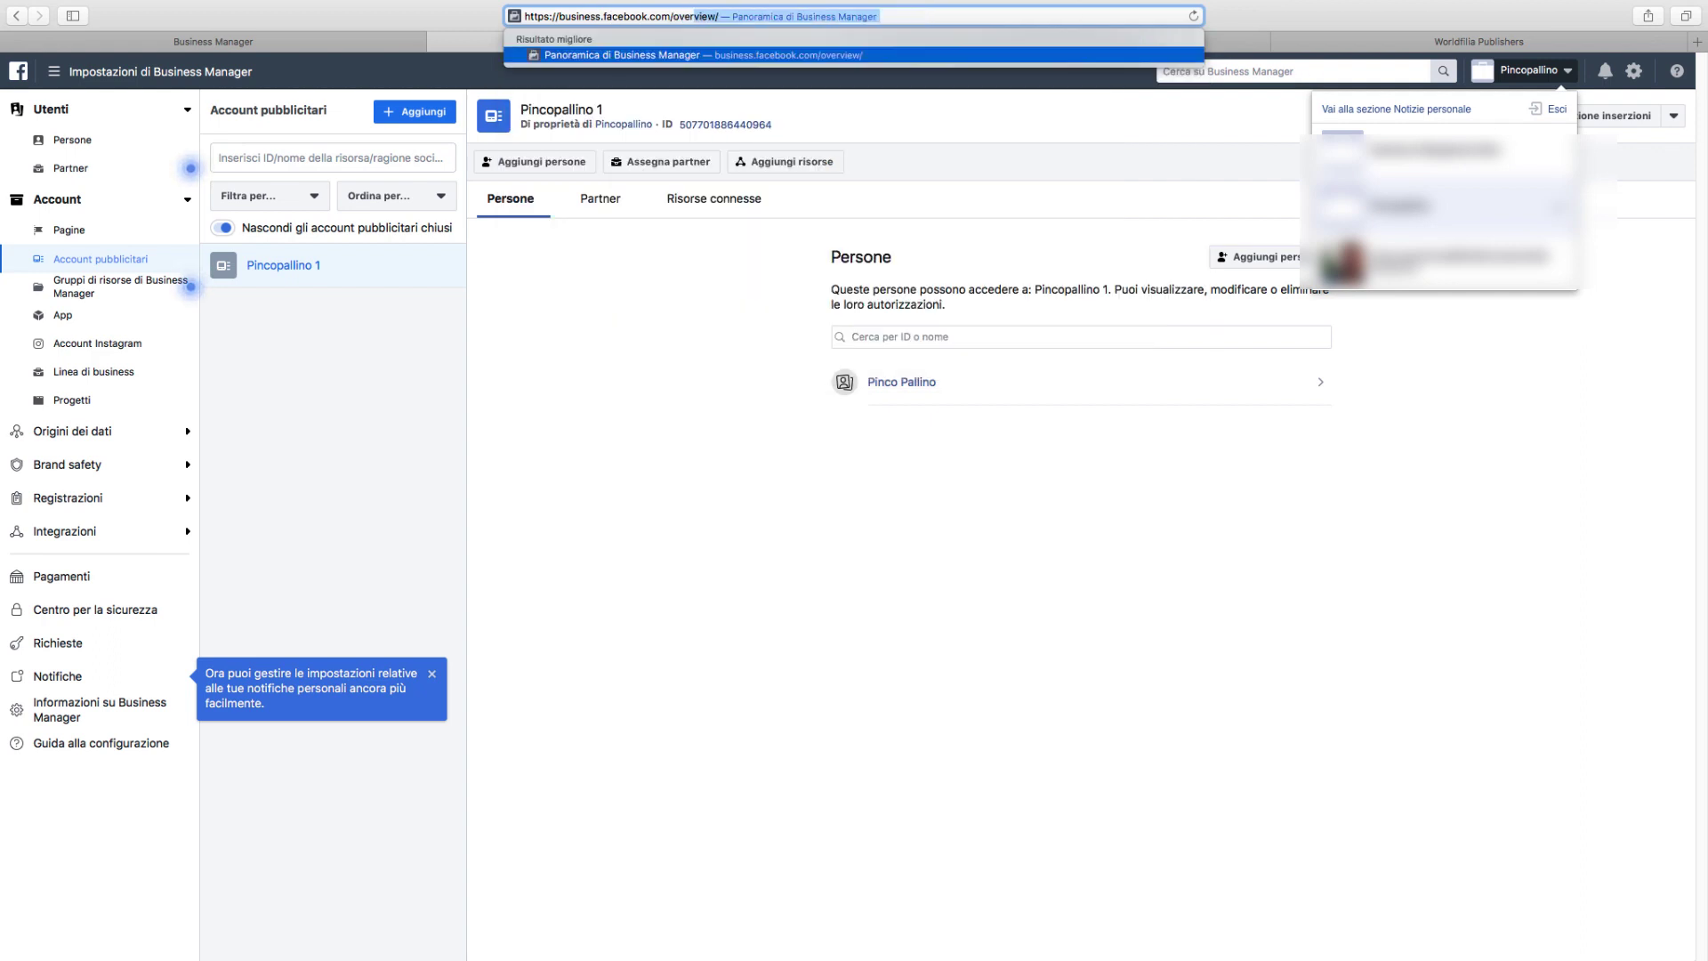
text(view/)
key(Return)
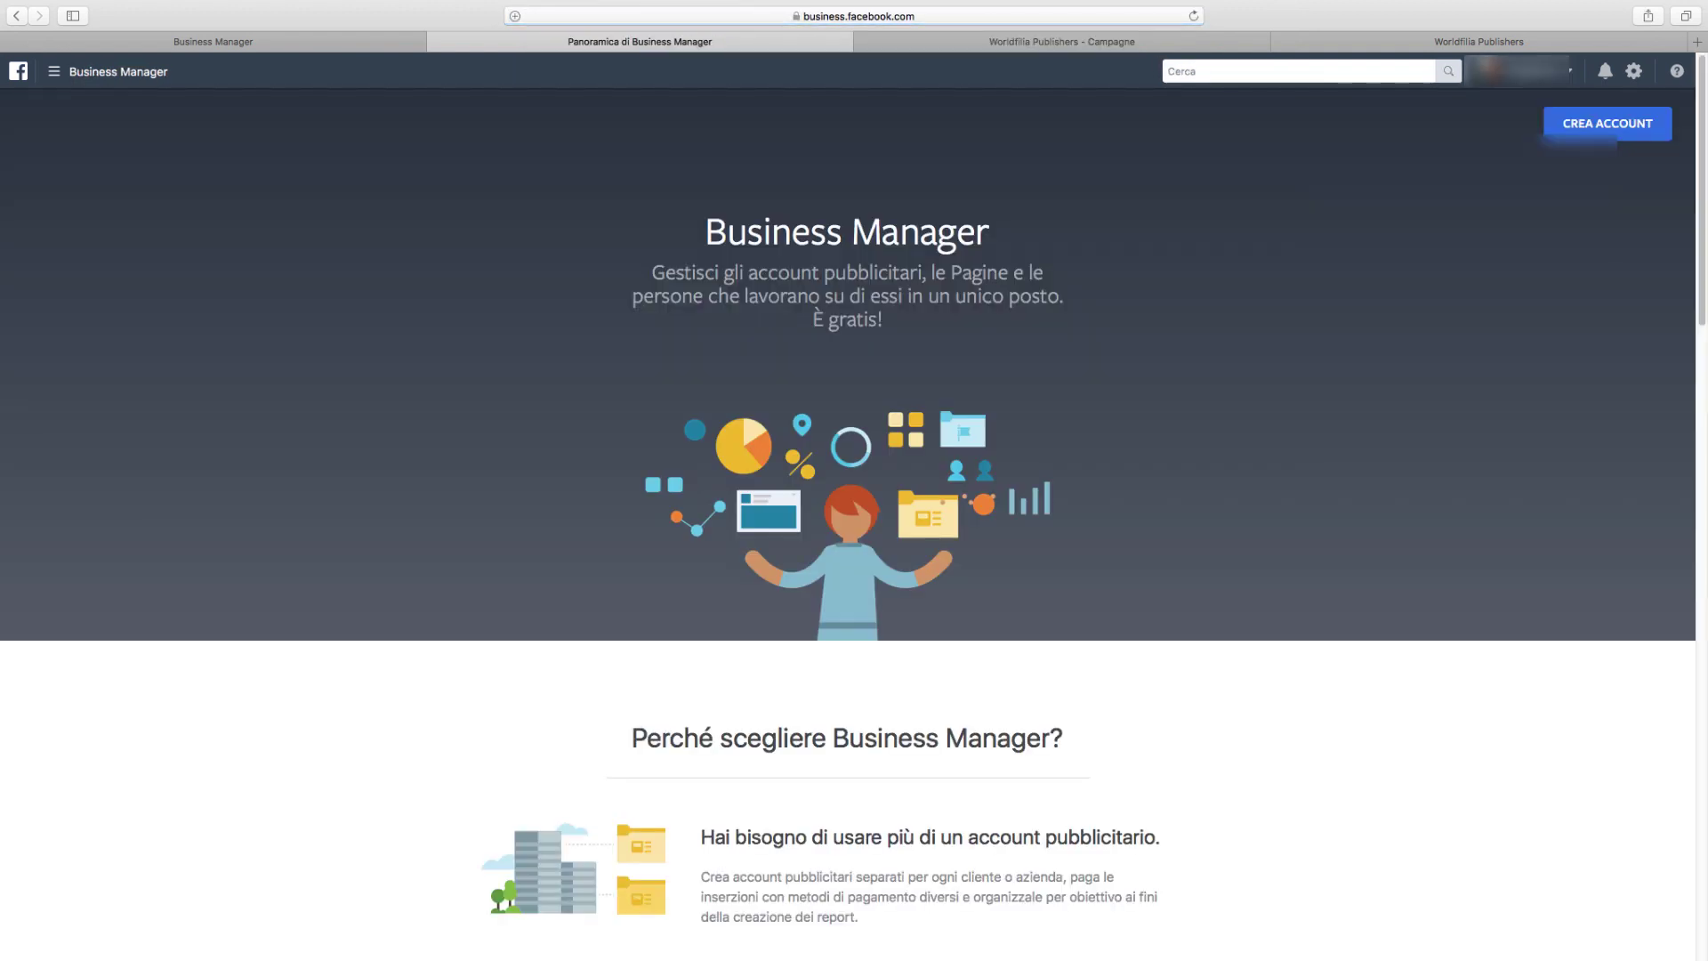
click(1576, 136)
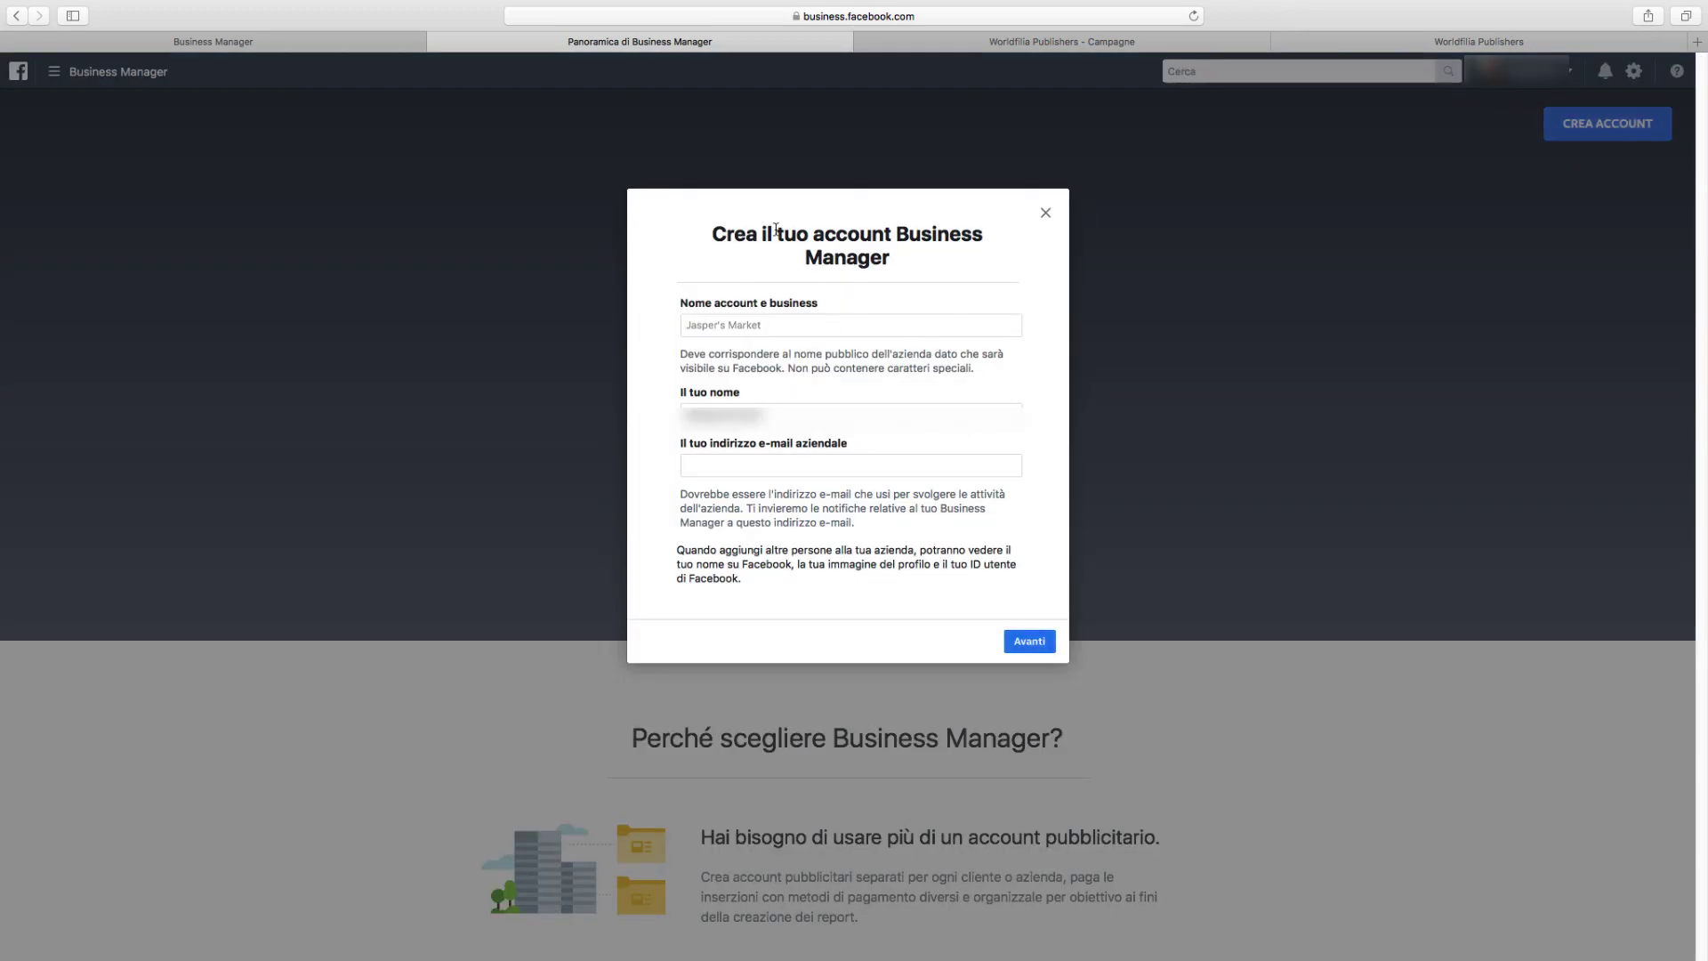